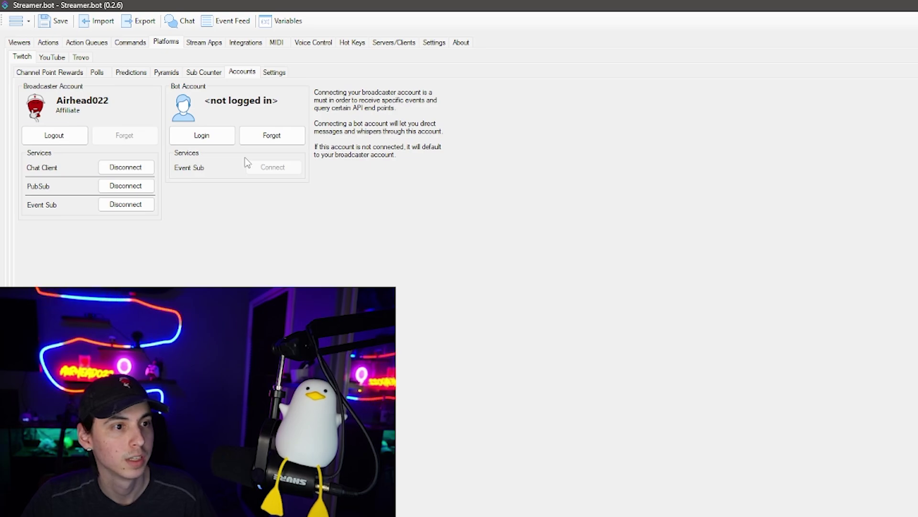
# Add an action named "Discord timer" in a new group called "Timed actions".
pyautogui.click(50, 42)
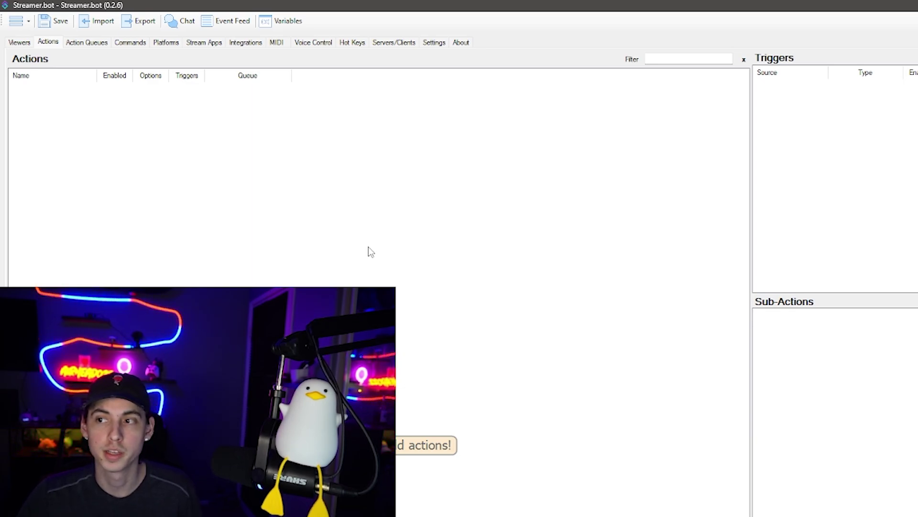
pyautogui.rightClick(403, 228)
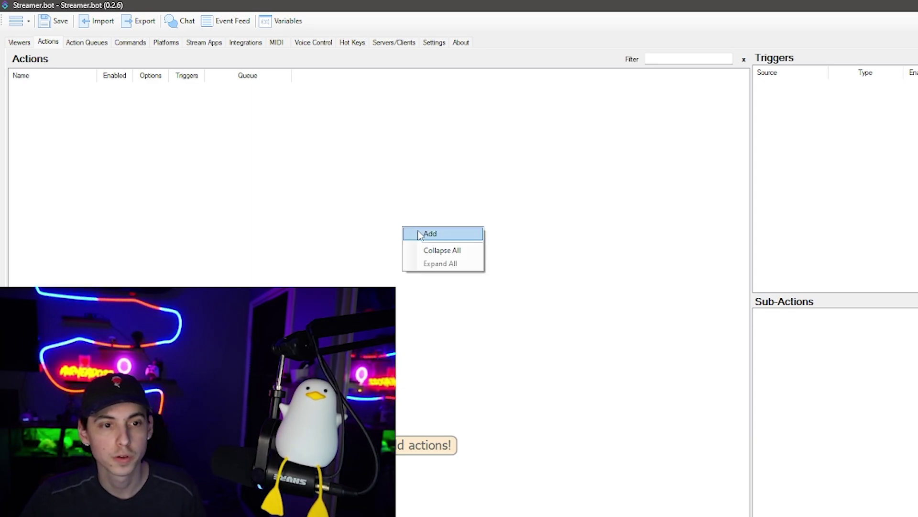
pyautogui.click(291, 219)
pyautogui.rightClick(129, 141)
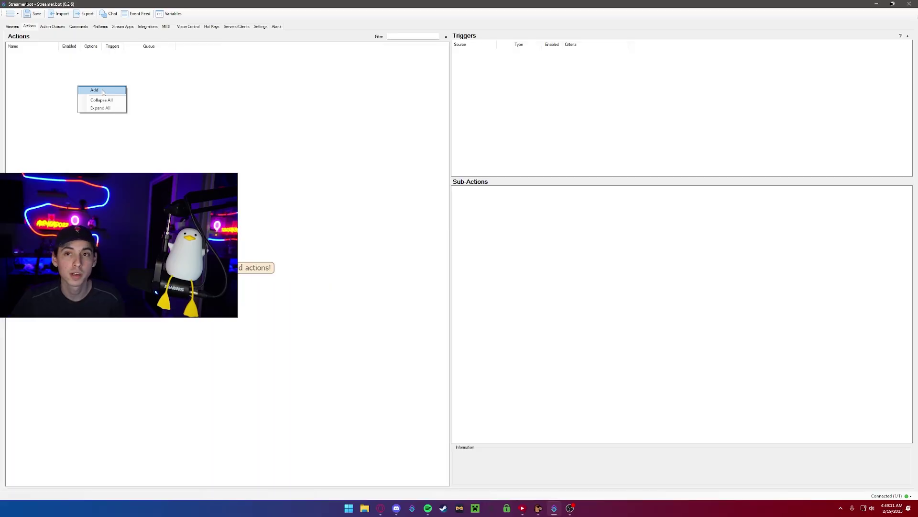
pyautogui.click(102, 92)
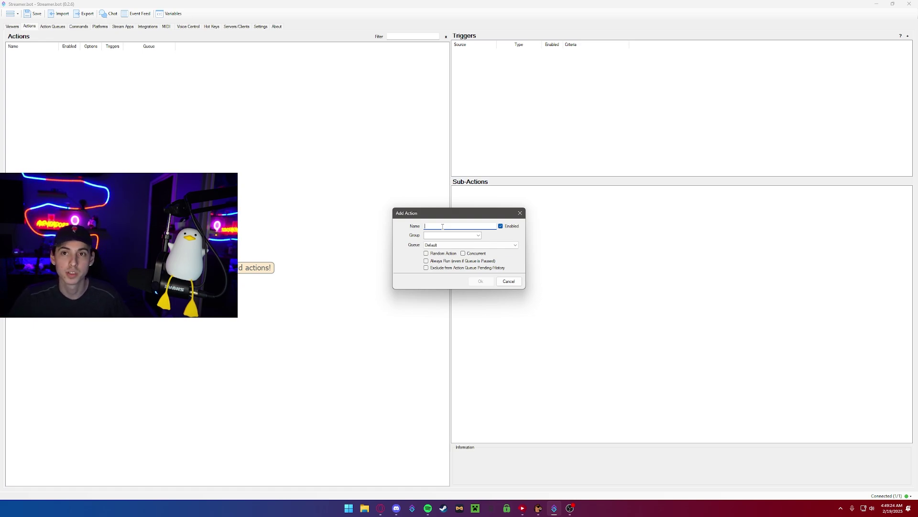
pyautogui.write('Discord timer')
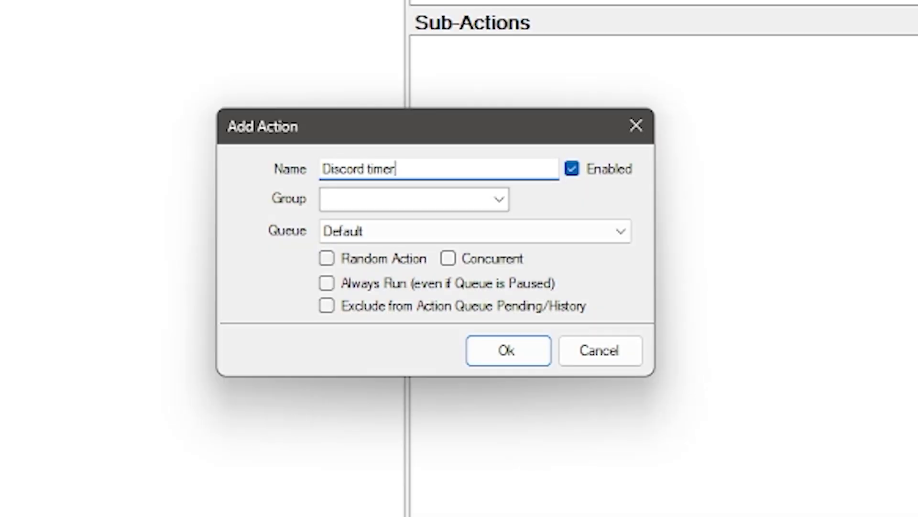
pyautogui.click(386, 197)
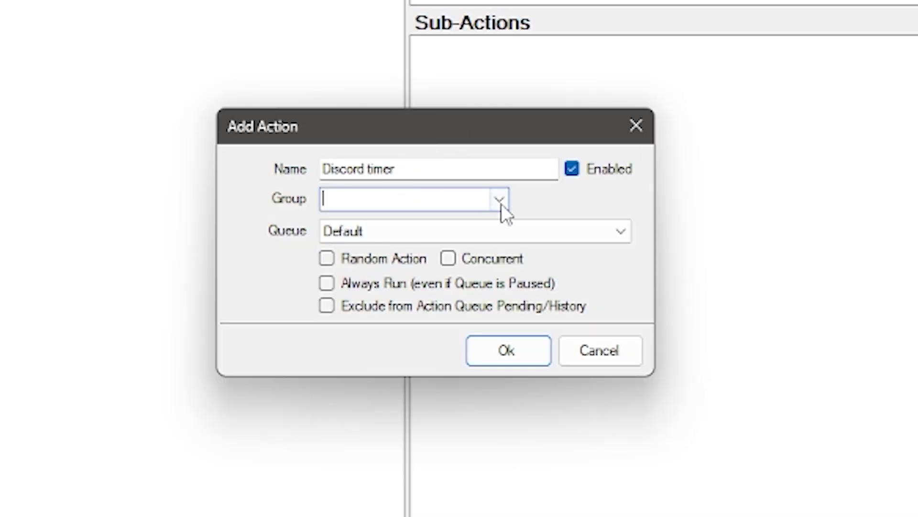
pyautogui.write('Timer')
pyautogui.press('BackSpace')
pyautogui.write('d actions')
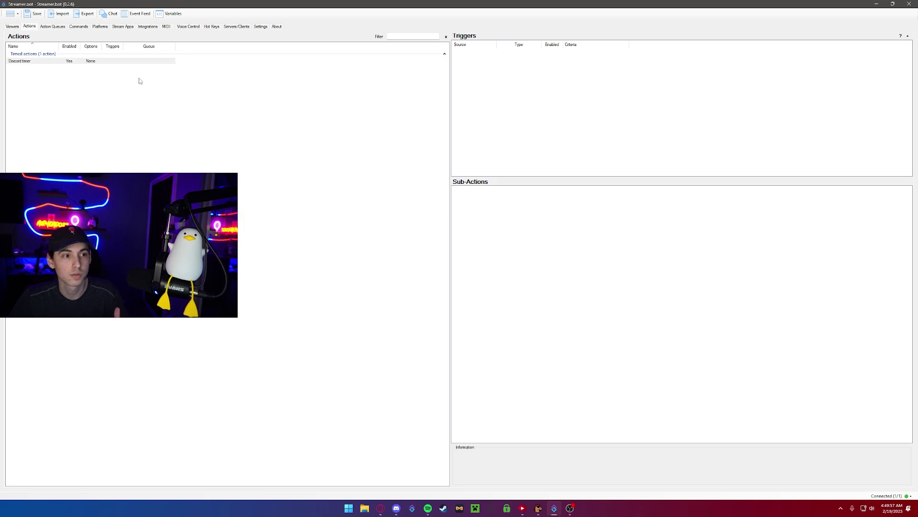
# Add a Core Timed Actions trigger to the Discord timer action, naming its new timed action "5 min timer".
pyautogui.click(62, 62)
pyautogui.click(38, 66)
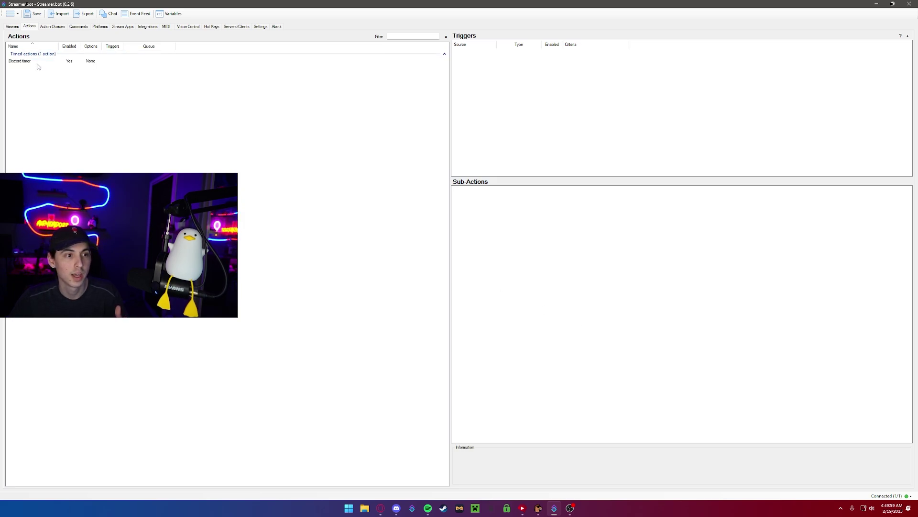
pyautogui.click(35, 62)
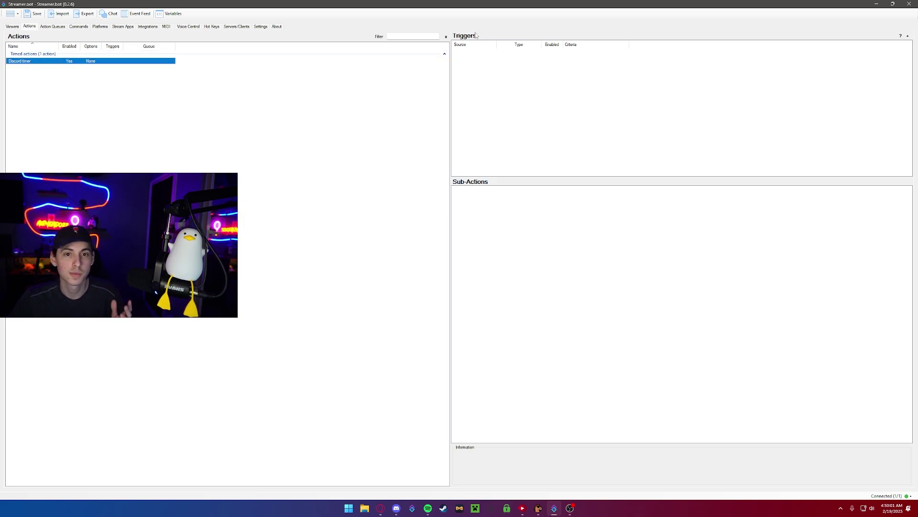
pyautogui.rightClick(526, 85)
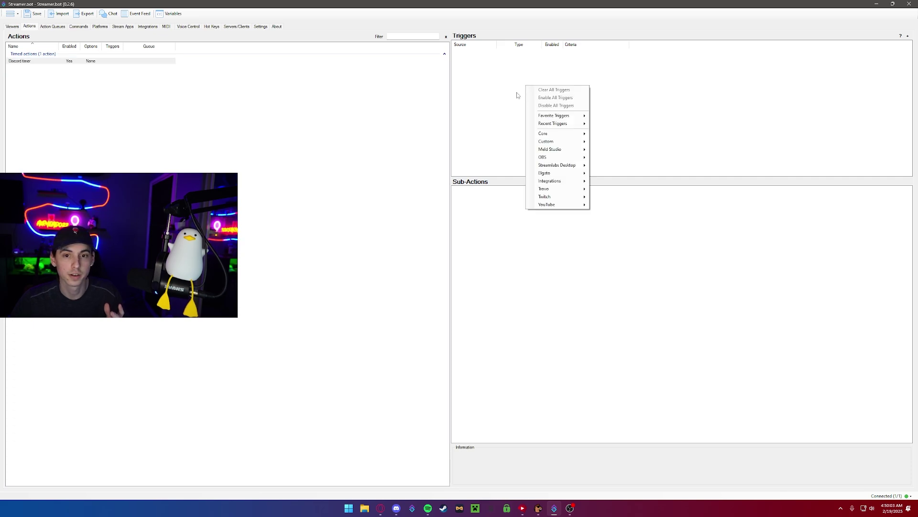
pyautogui.moveTo(561, 138)
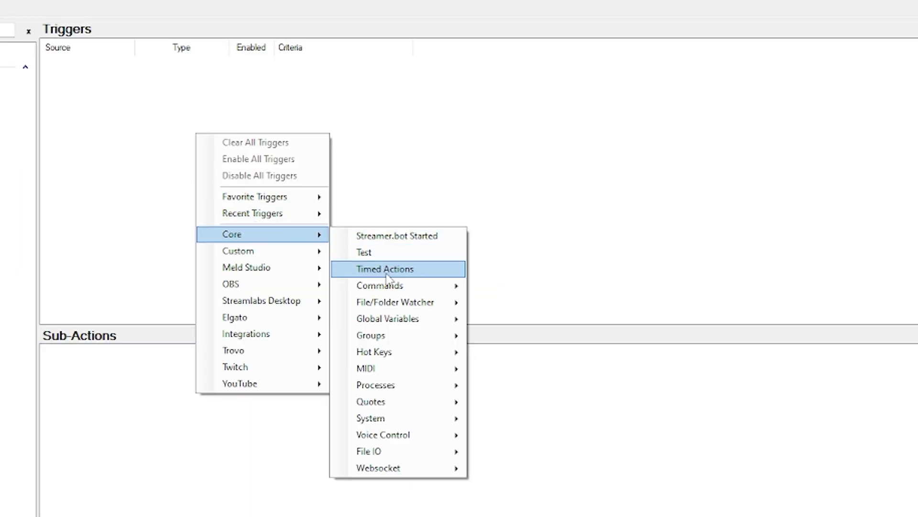
pyautogui.click(387, 268)
pyautogui.click(299, 321)
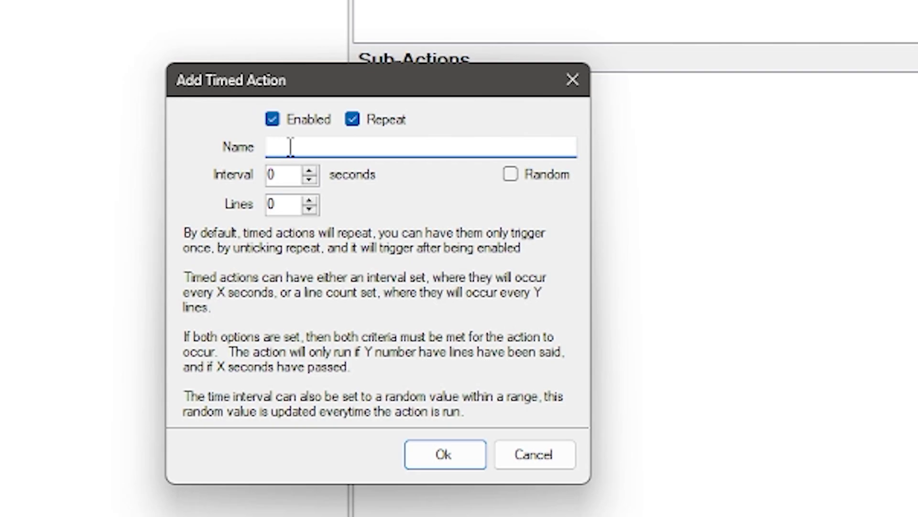
pyautogui.write('5 min timer')
# Set the timed action's interval to 300 seconds and its lines to 5, and save it as the trigger.
pyautogui.click(287, 174)
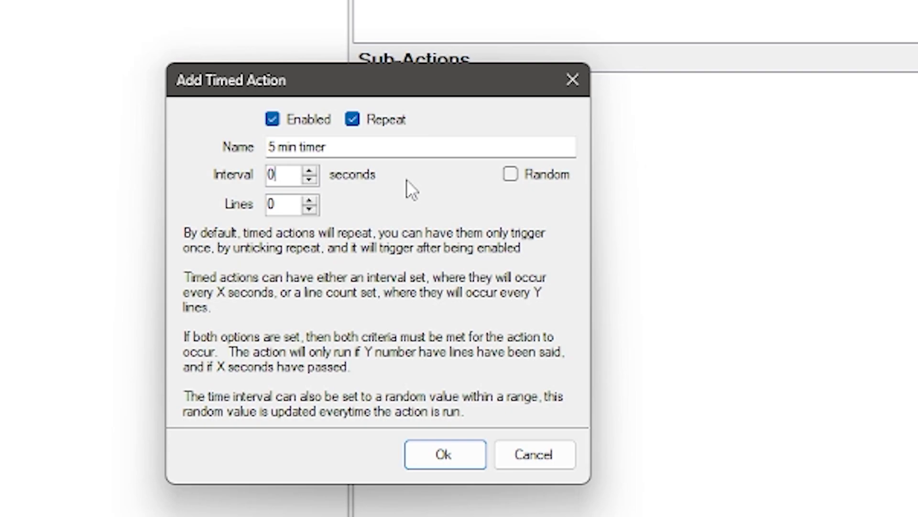
pyautogui.write('300')
pyautogui.press('BackSpace')
pyautogui.press('BackSpace')
pyautogui.press('BackSpace')
pyautogui.press('BackSpace')
pyautogui.write('300')
pyautogui.press('Tab')
pyautogui.write('5')
pyautogui.click(446, 452)
pyautogui.click(399, 316)
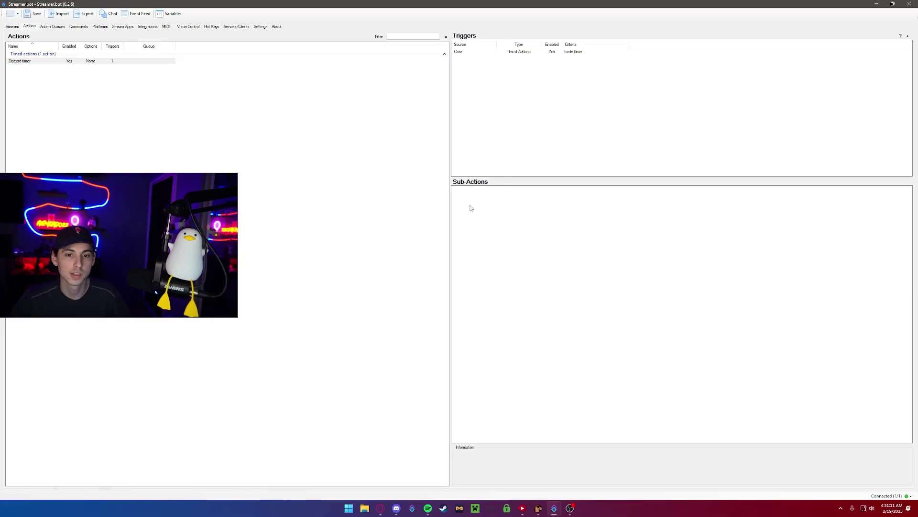
# Add a Twitch Send Message to Channel sub-action with the message "Hey make sure you join my discord! Discord.gg/Airhead022".
pyautogui.rightClick(524, 210)
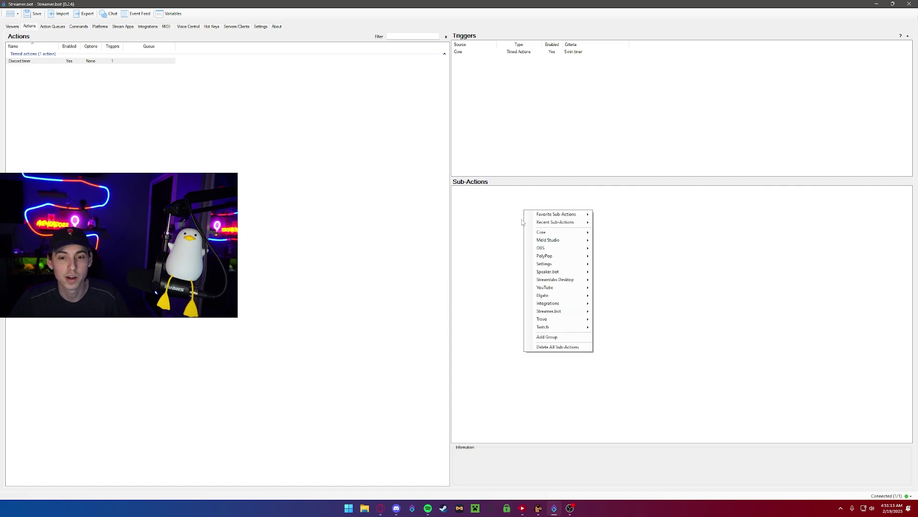
pyautogui.click(487, 193)
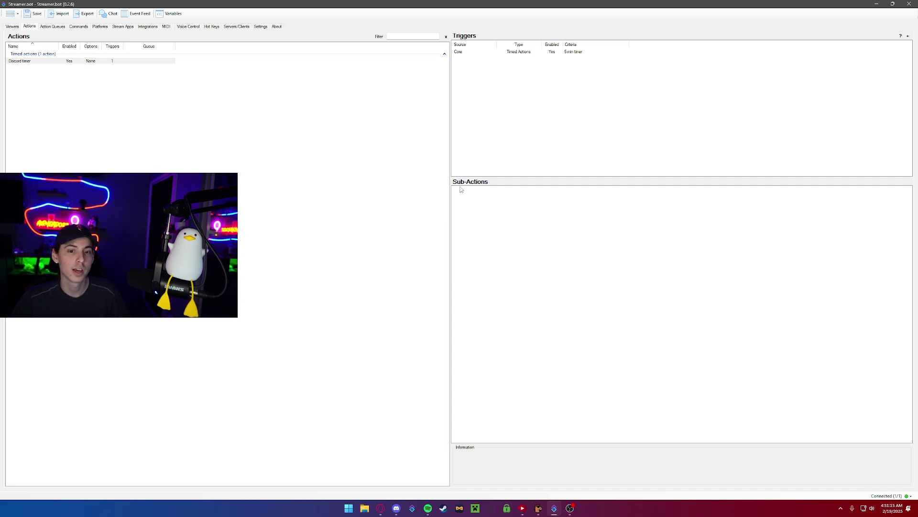
pyautogui.rightClick(498, 204)
pyautogui.moveTo(377, 328)
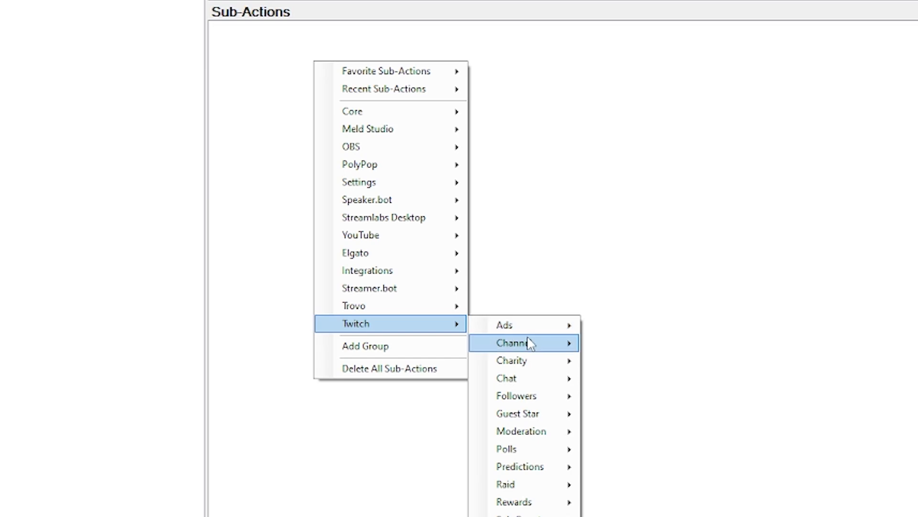
pyautogui.moveTo(528, 343)
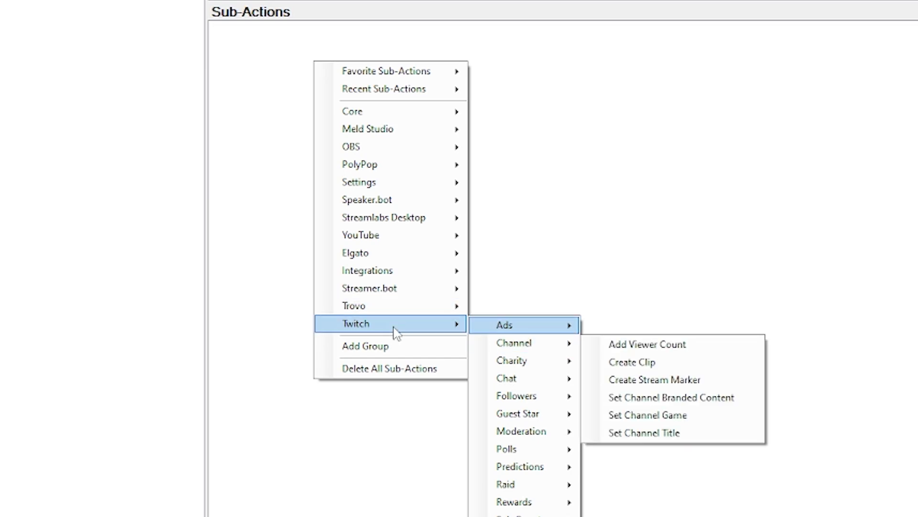
pyautogui.moveTo(512, 382)
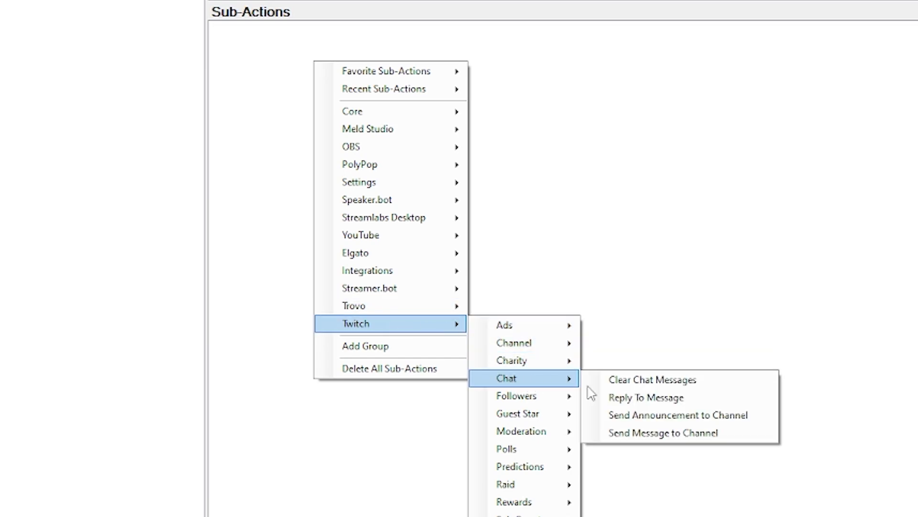
pyautogui.click(665, 436)
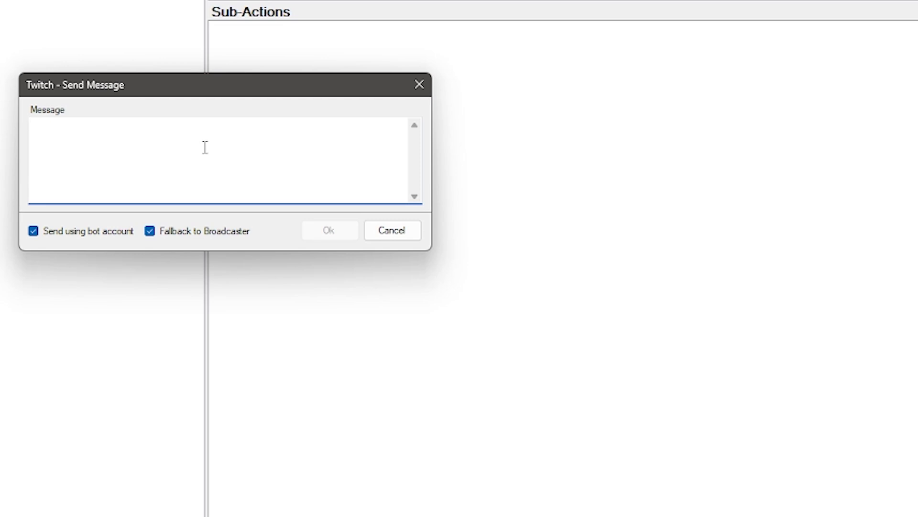
pyautogui.write('Hey make sure you join my')
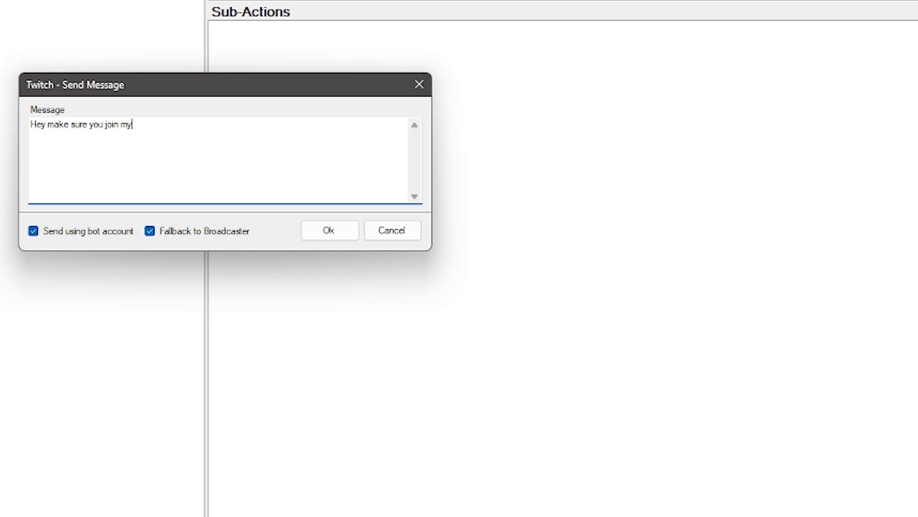
pyautogui.write(' discord!')
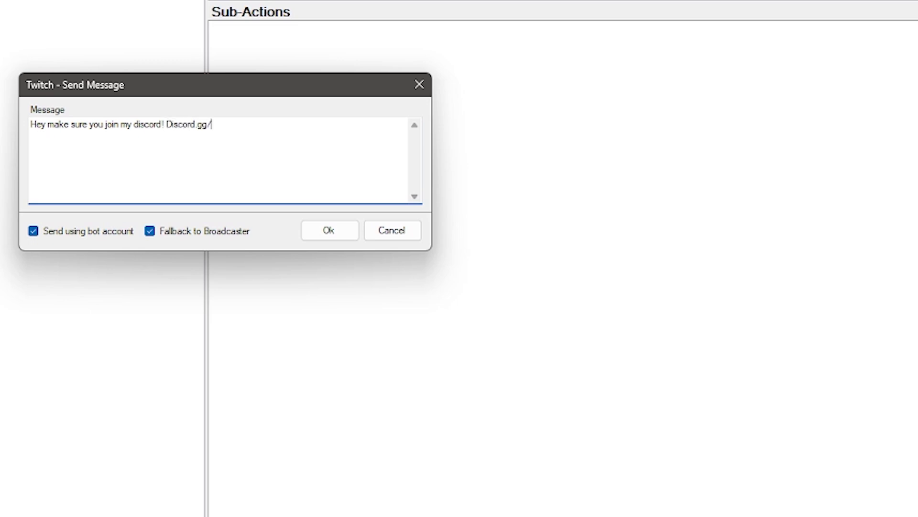
pyautogui.write('Discord.gg/Airhead022')
# Turn off sending through the bot account for the Twitch message and save the sub-action.
pyautogui.click(34, 234)
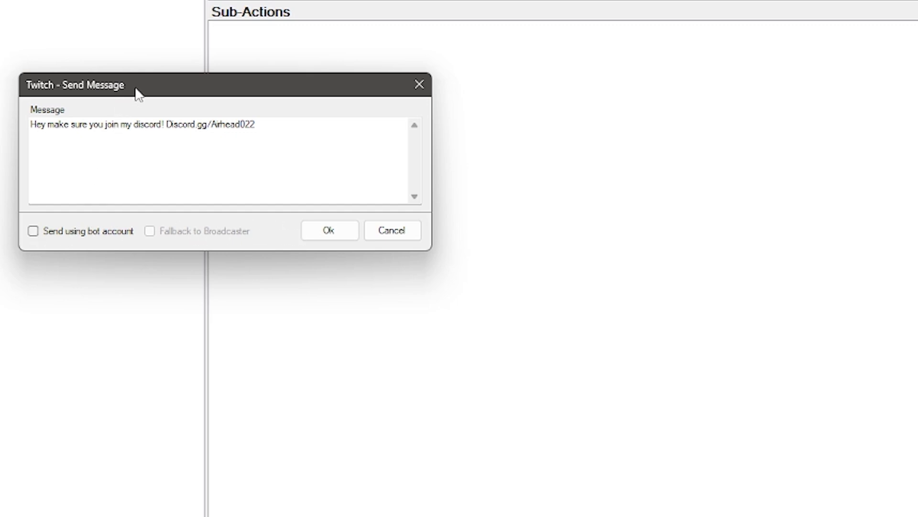
pyautogui.moveTo(136, 89); pyautogui.dragTo(141, 84)
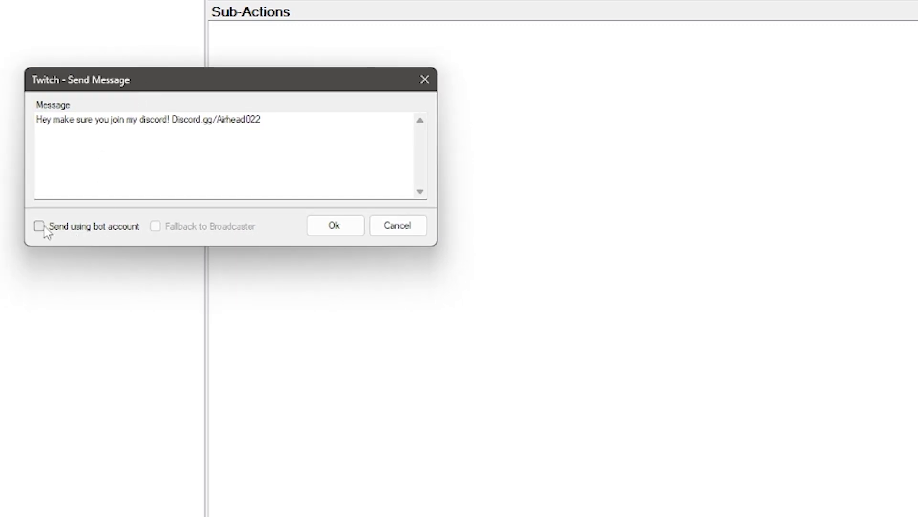
pyautogui.click(340, 236)
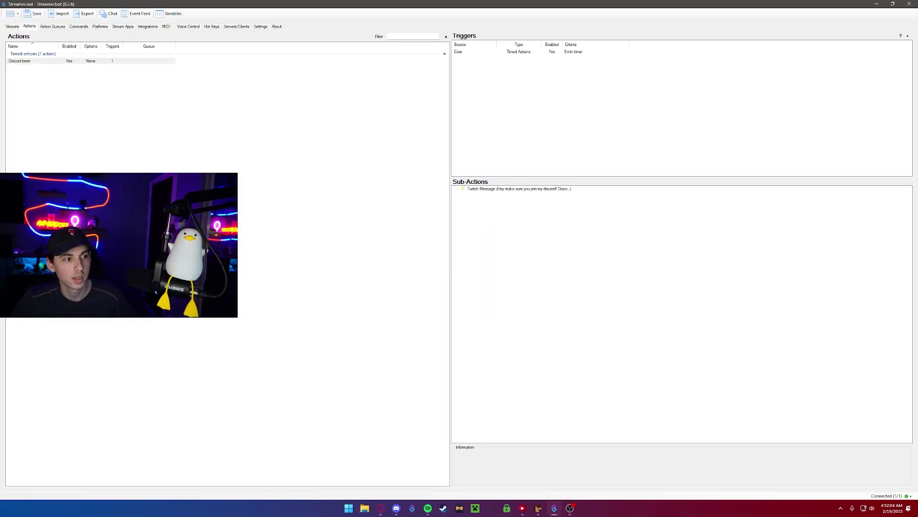
# Bring the stream chat window into view and test the 5 min timer trigger.
pyautogui.moveTo(0, 181); pyautogui.dragTo(400, 131)
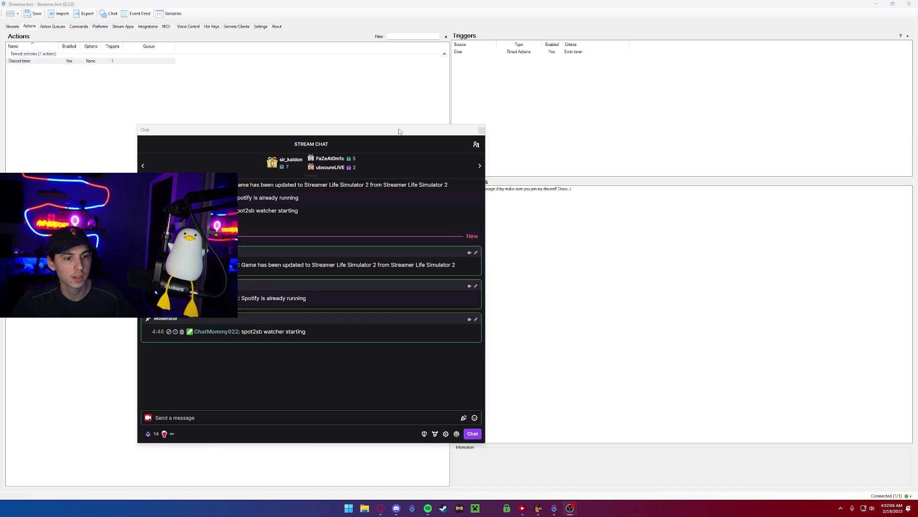
pyautogui.click(535, 51)
pyautogui.rightClick(535, 51)
pyautogui.click(590, 414)
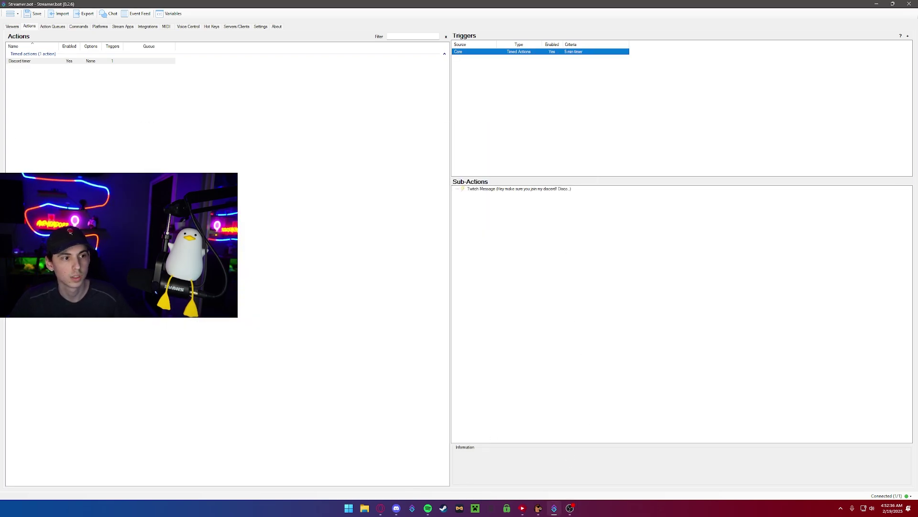
# Bring the stream chat back into view and examine the Discord messages posted by the trigger test.
pyautogui.moveTo(0, 119); pyautogui.dragTo(161, 109)
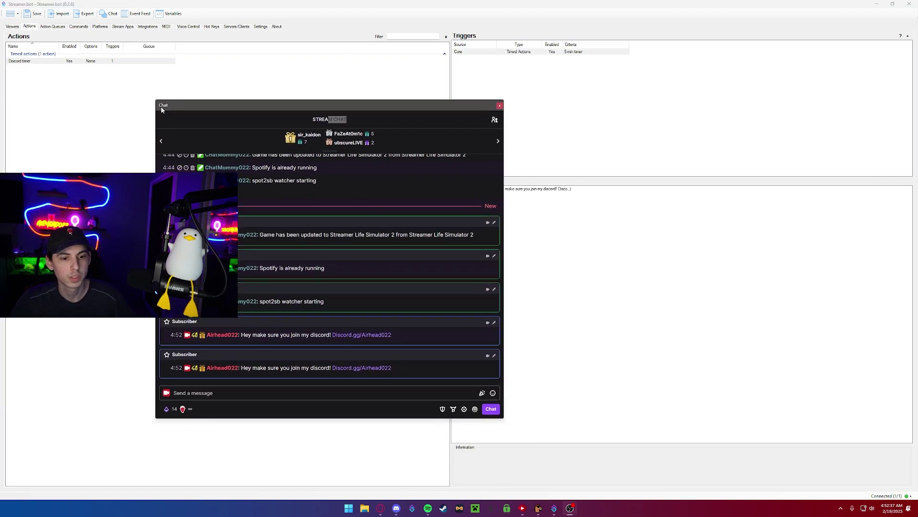
pyautogui.moveTo(422, 373); pyautogui.dragTo(186, 334)
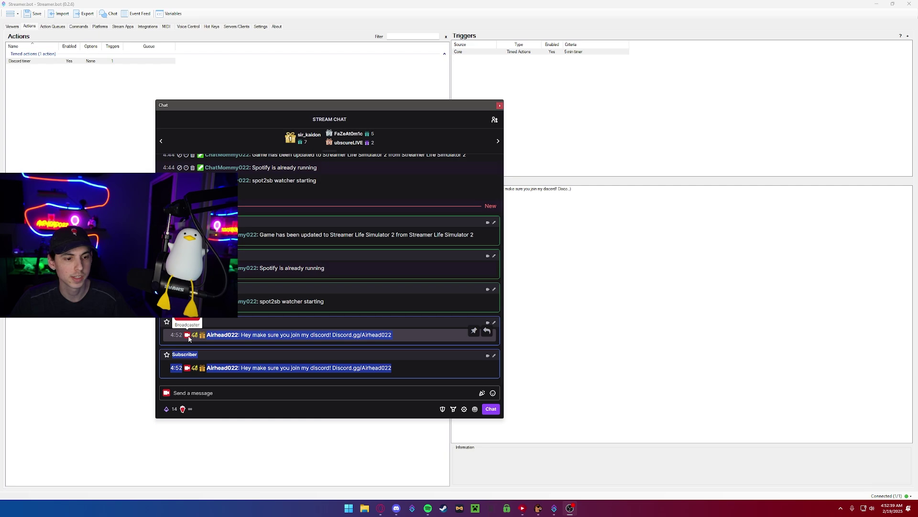
pyautogui.click(419, 343)
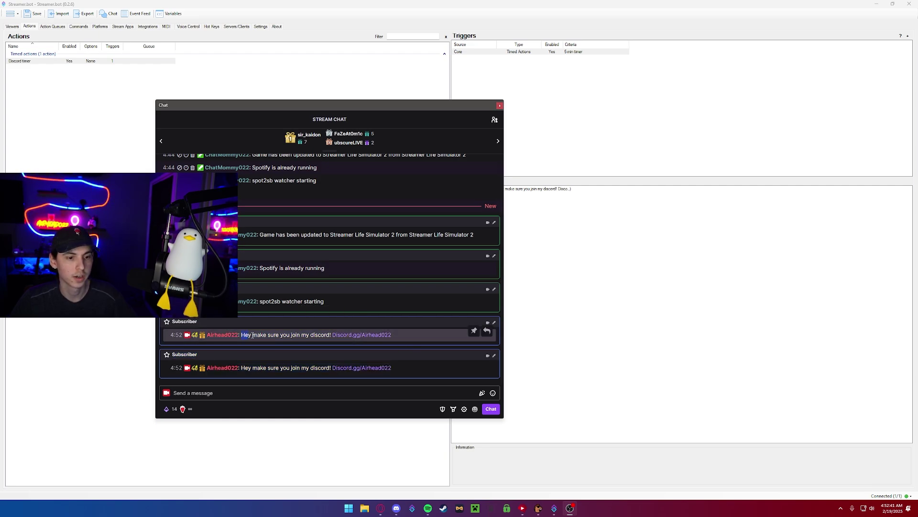
pyautogui.moveTo(418, 354); pyautogui.dragTo(342, 340)
pyautogui.moveTo(429, 108); pyautogui.dragTo(392, 98)
# Place the Streamer.bot window beside the stream chat and test the 5 min timer trigger several more times.
pyautogui.moveTo(459, 4); pyautogui.dragTo(623, 70)
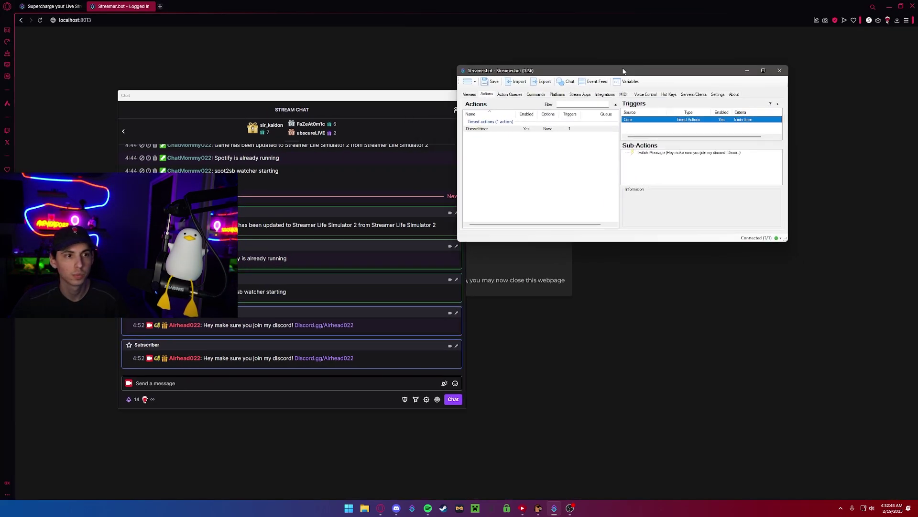
pyautogui.rightClick(644, 124)
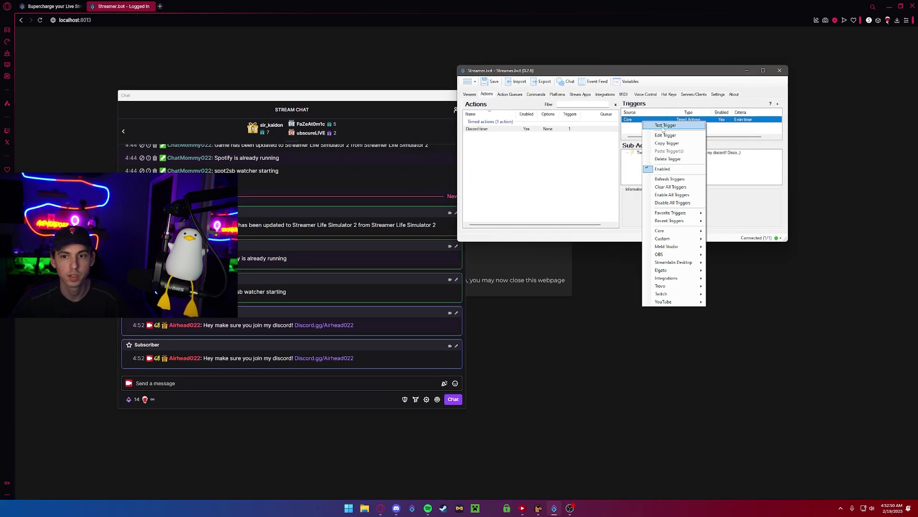
pyautogui.click(662, 127)
pyautogui.rightClick(663, 122)
pyautogui.click(665, 124)
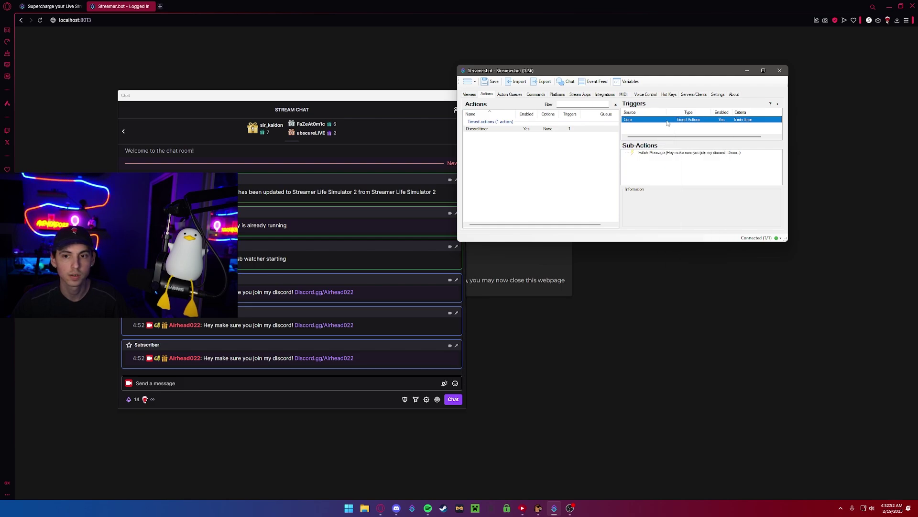
pyautogui.rightClick(664, 121)
pyautogui.click(667, 125)
pyautogui.click(670, 132)
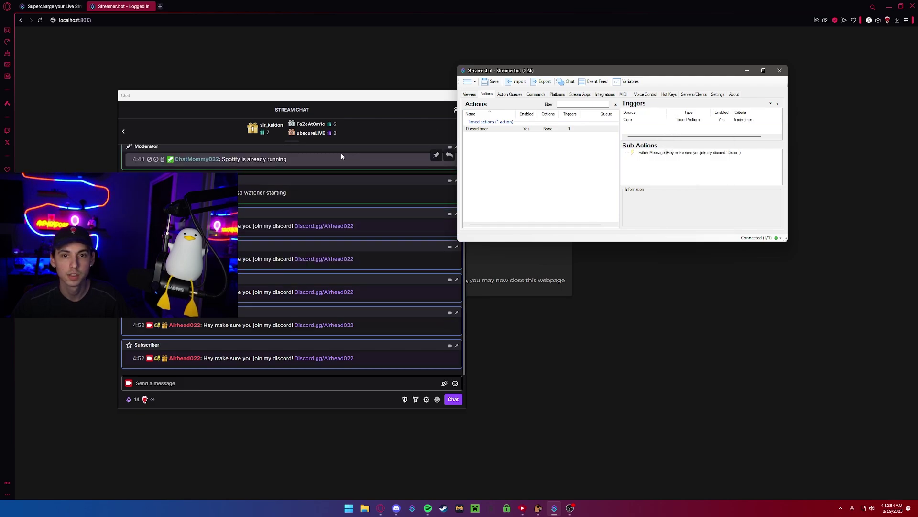
pyautogui.click(720, 122)
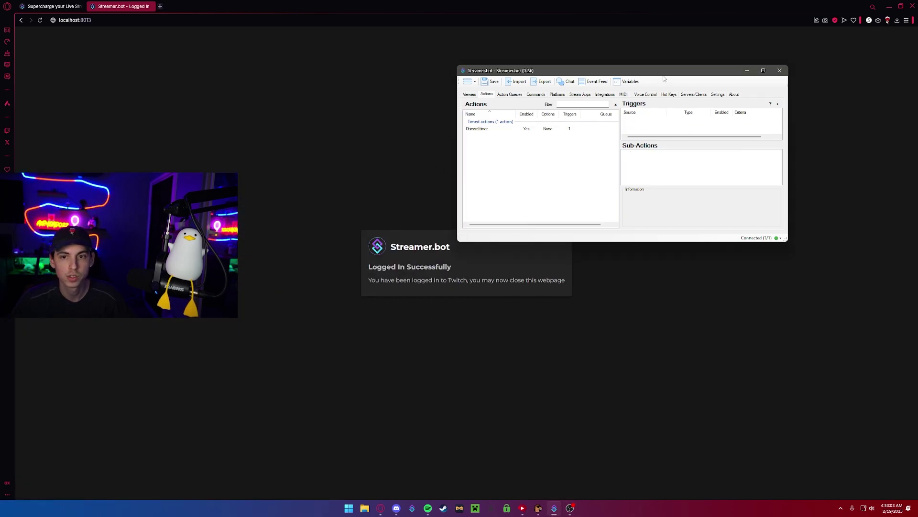
# Maximize the Streamer.bot window and add an action named Discord command in a new group called Commands.
pyautogui.press('super+Up')
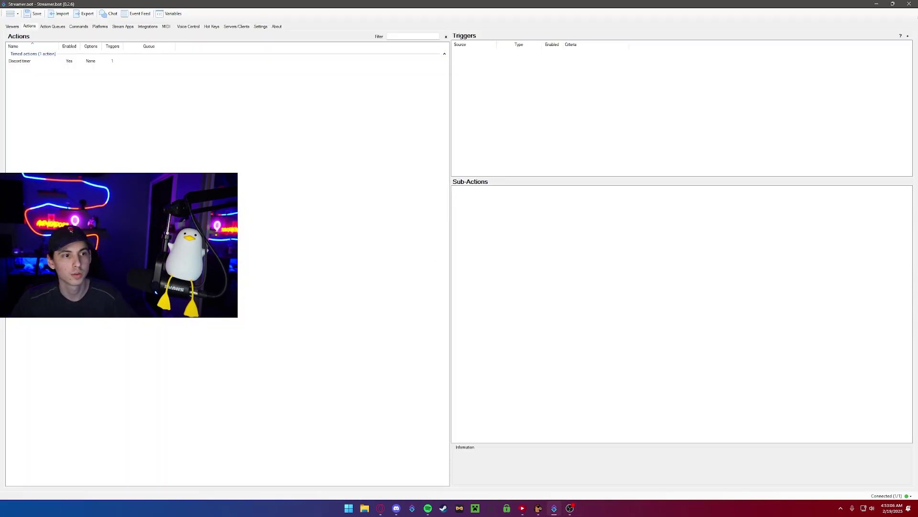
pyautogui.rightClick(79, 103)
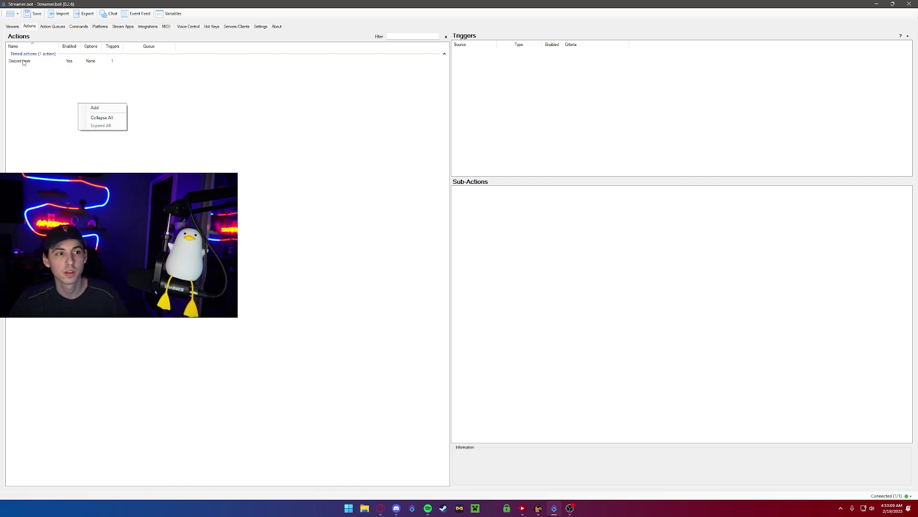
pyautogui.click(94, 107)
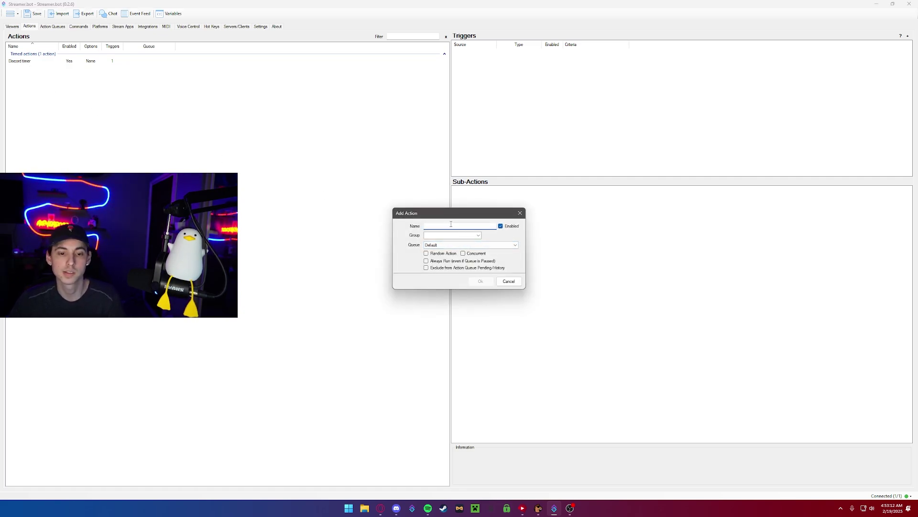
pyautogui.write('Discord command')
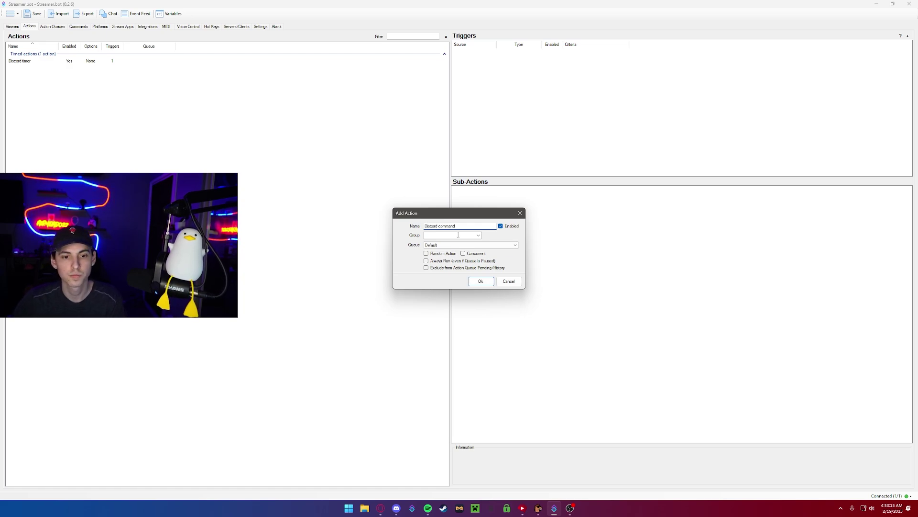
pyautogui.press('Tab')
pyautogui.write('C')
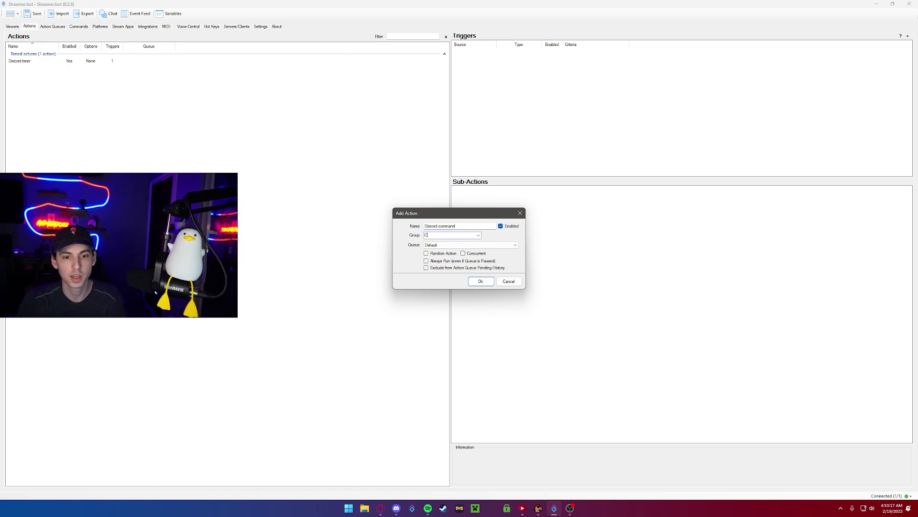
pyautogui.write('ommand')
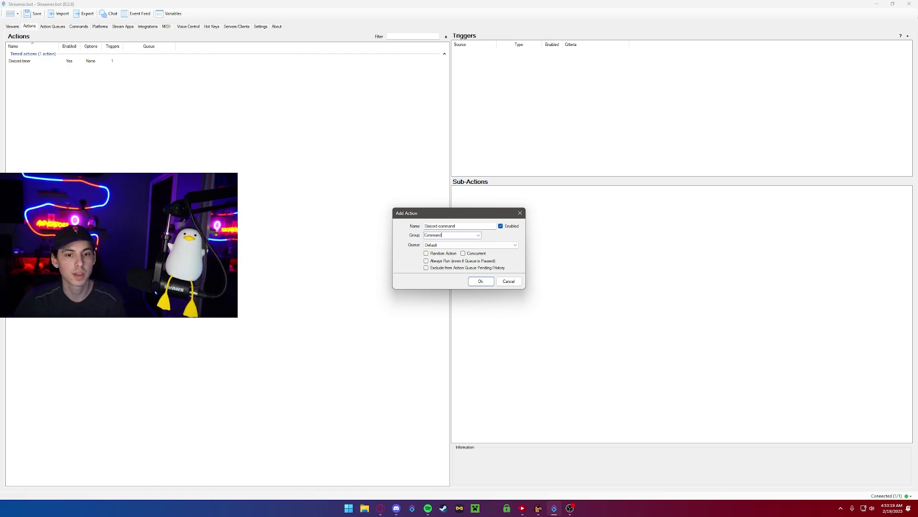
pyautogui.doubleClick(446, 235)
pyautogui.click(444, 237)
pyautogui.hotkey('ctrl', 'a')
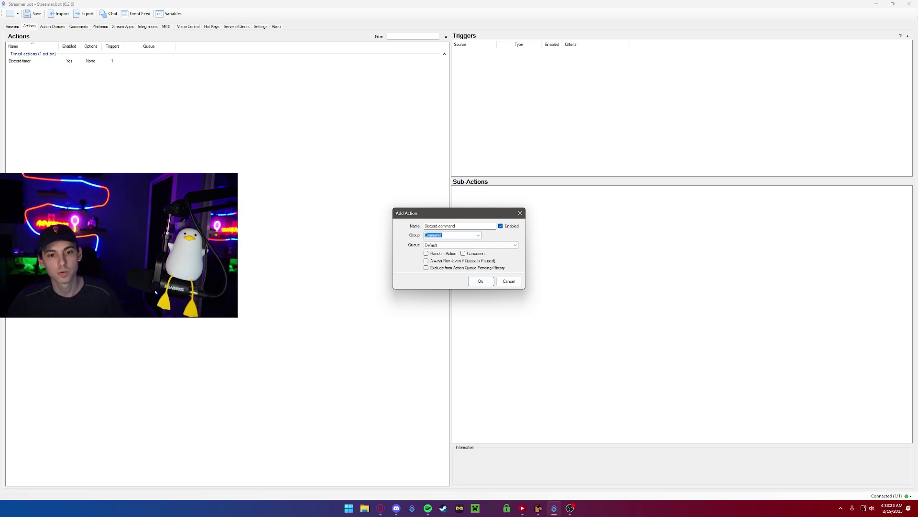
pyautogui.click(450, 235)
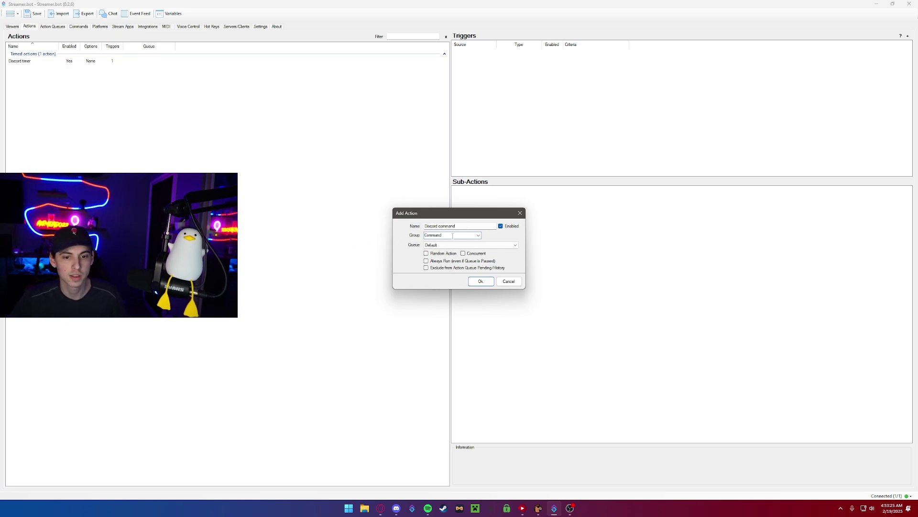
pyautogui.write('s')
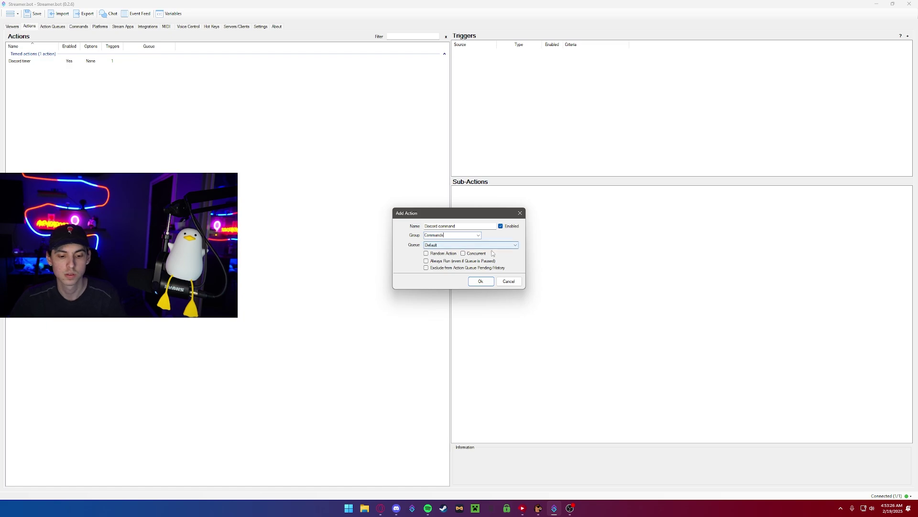
pyautogui.click(481, 282)
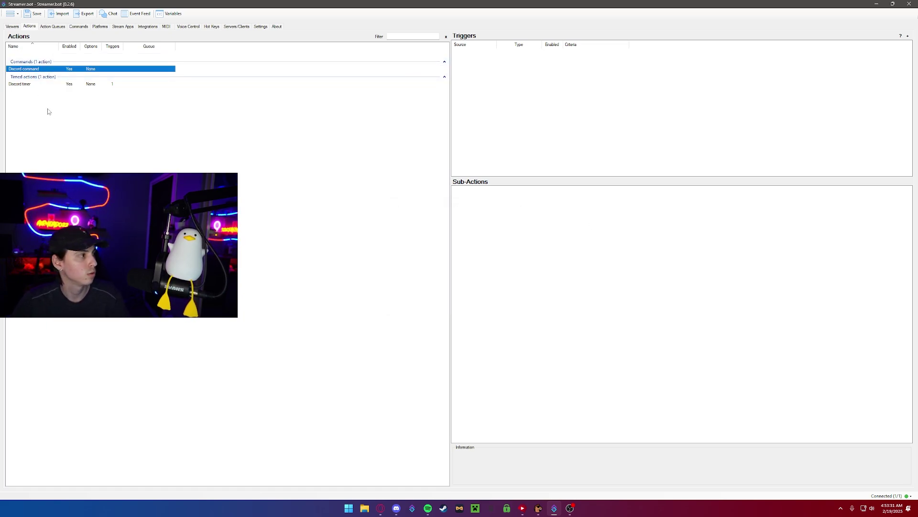
# Start adding a Command Triggered trigger to the Discord command action.
pyautogui.click(42, 78)
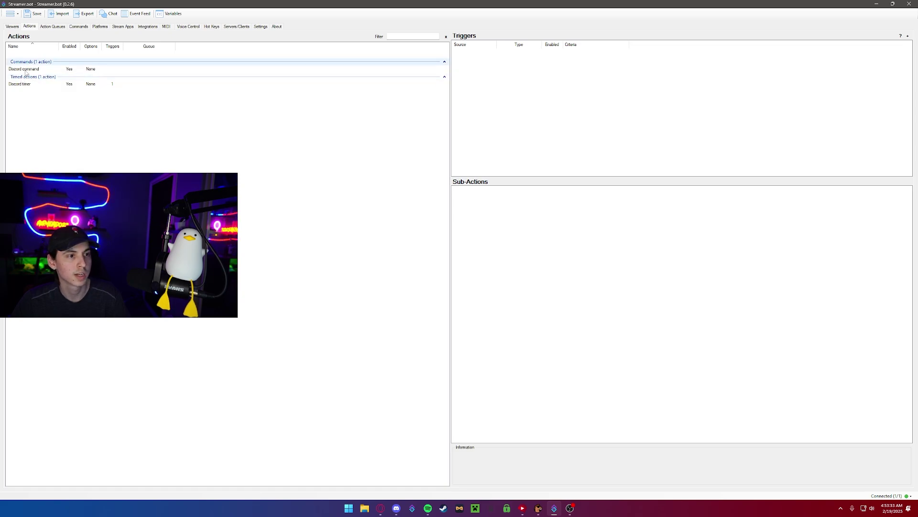
pyautogui.click(27, 70)
pyautogui.rightClick(471, 84)
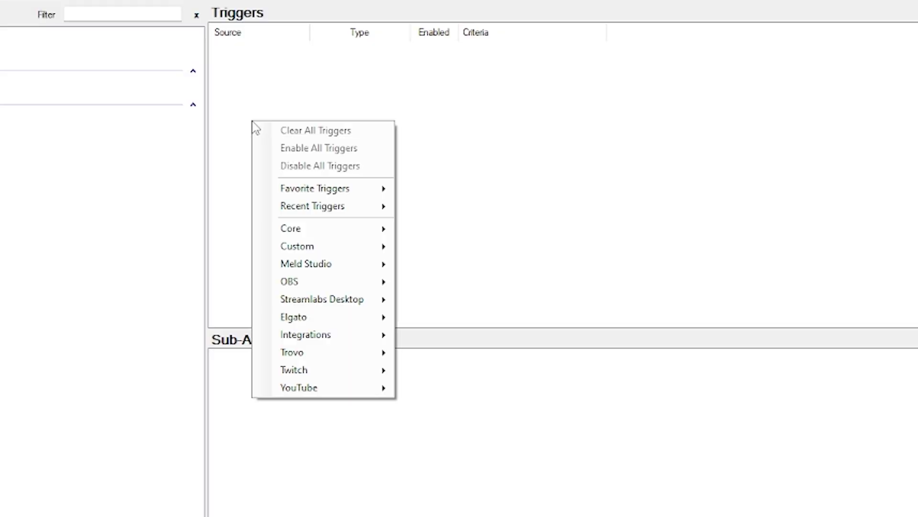
pyautogui.moveTo(507, 133)
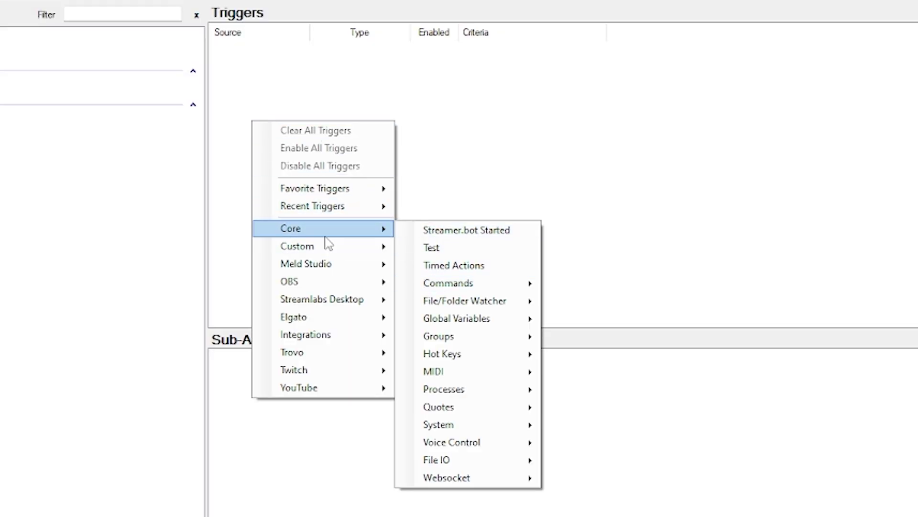
pyautogui.click(409, 109)
pyautogui.rightClick(310, 109)
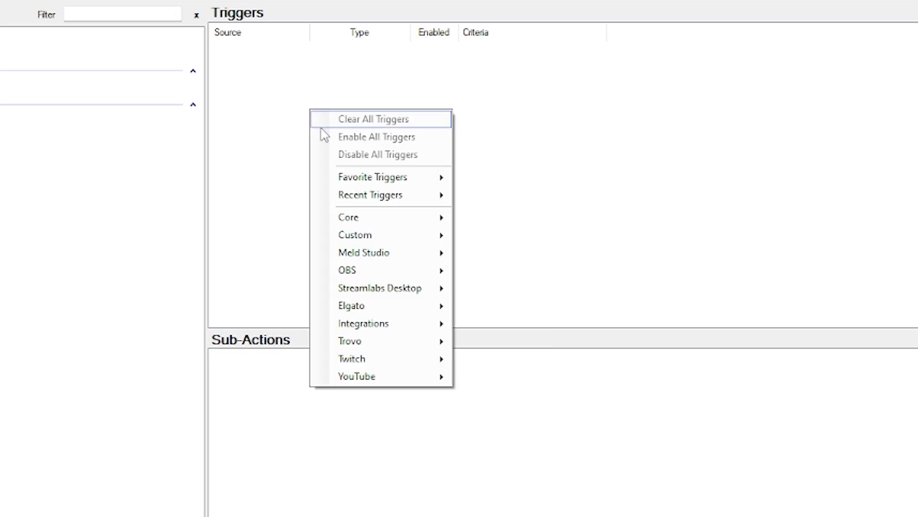
pyautogui.moveTo(362, 224)
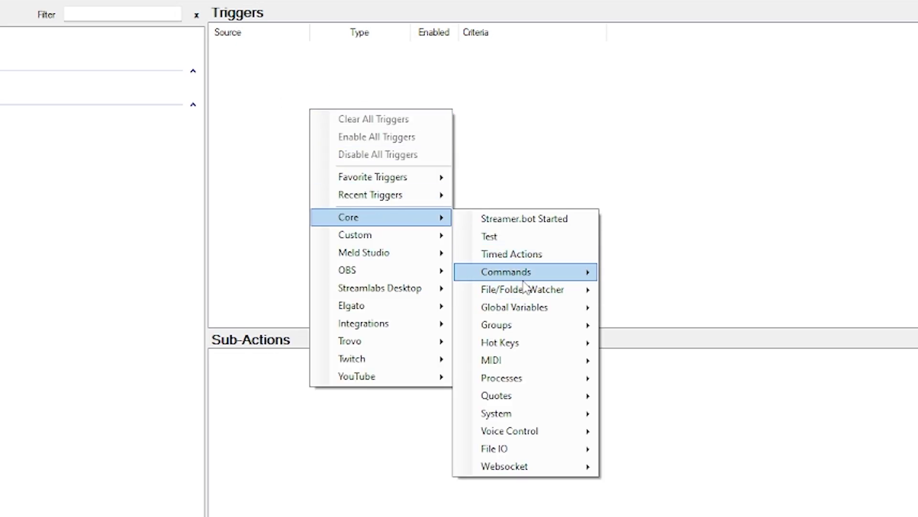
pyautogui.moveTo(519, 277)
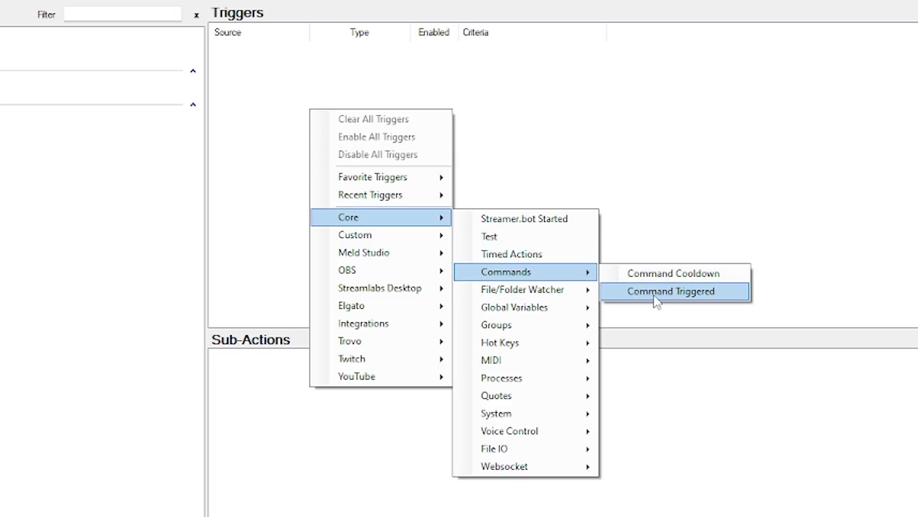
pyautogui.click(631, 297)
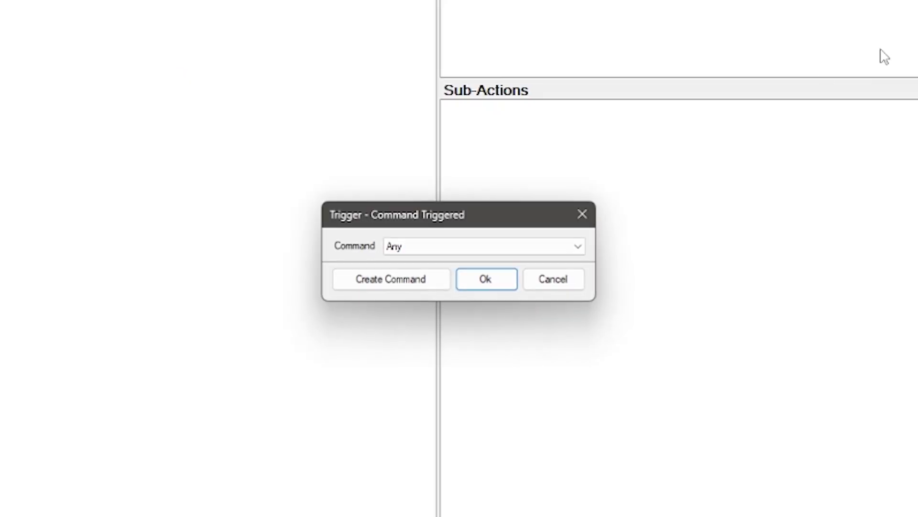
# Create a new command named Discord for the trigger, with the chat commands !discord, !cord and !disc on separate lines.
pyautogui.click(407, 287)
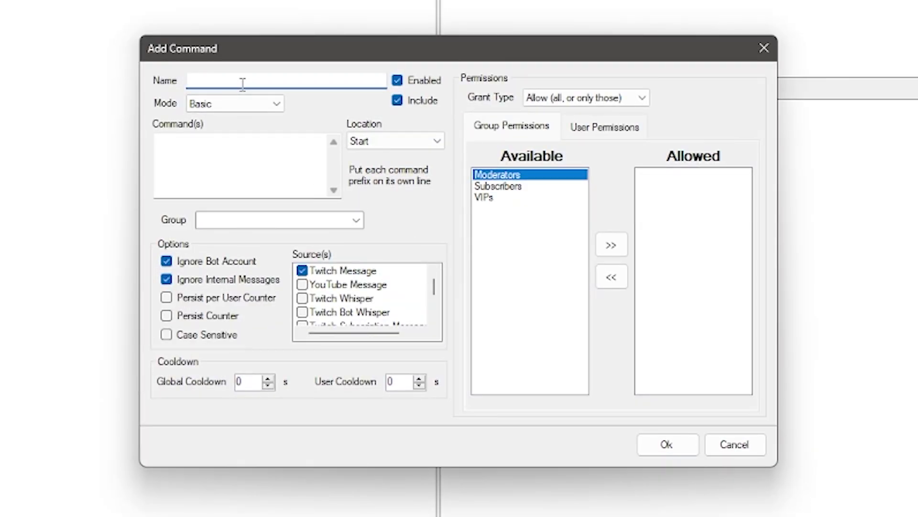
pyautogui.write('Discord')
pyautogui.click(257, 145)
pyautogui.write('!')
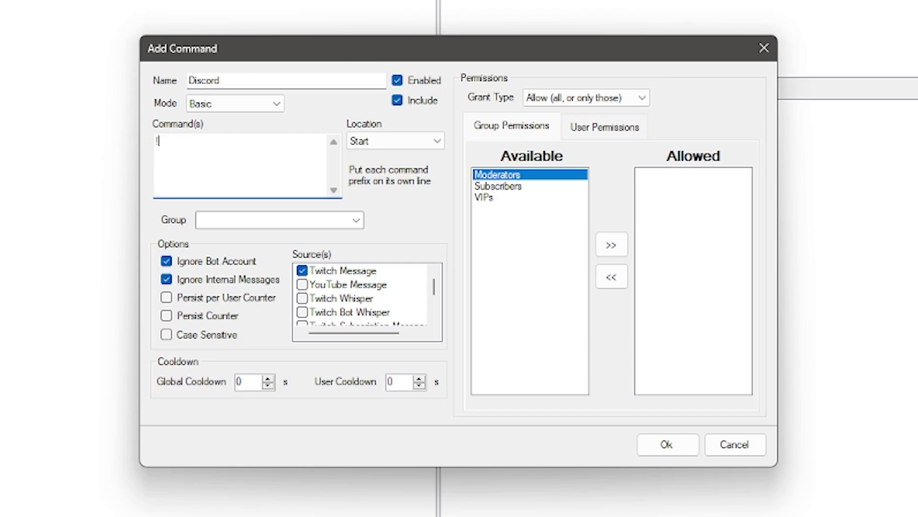
pyautogui.write('discord ')
pyautogui.write('!cord')
pyautogui.press('Return')
pyautogui.write('!disc')
pyautogui.press('Return')
pyautogui.write('!')
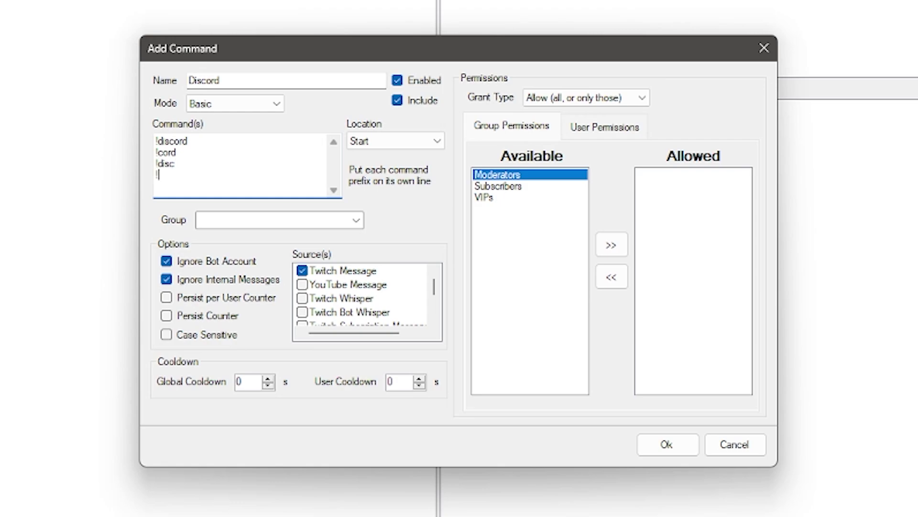
pyautogui.write('disc')
pyautogui.press('BackSpace')
pyautogui.press('BackSpace')
pyautogui.press('BackSpace')
pyautogui.press('BackSpace')
pyautogui.press('BackSpace')
pyautogui.press('BackSpace')
# Add Moderators to the command's allowed groups and remove them again.
pyautogui.moveTo(584, 41); pyautogui.dragTo(592, 0)
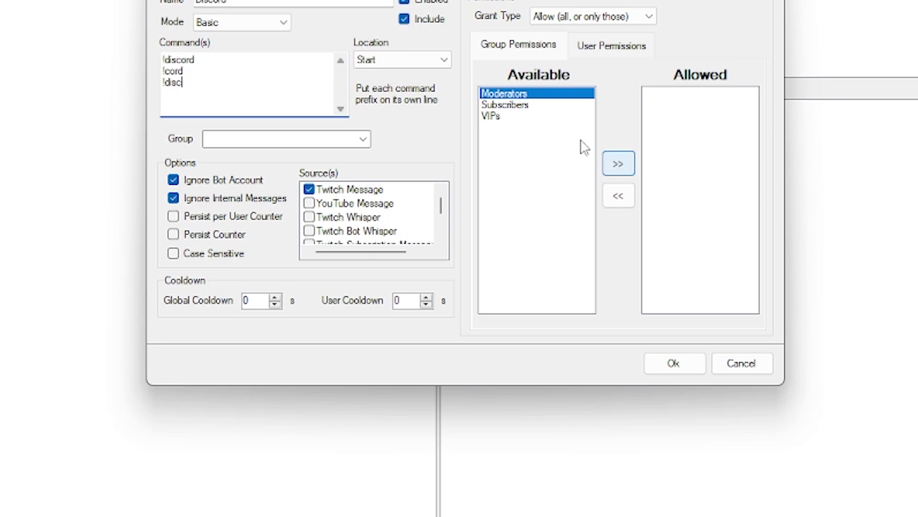
pyautogui.click(525, 96)
pyautogui.click(618, 163)
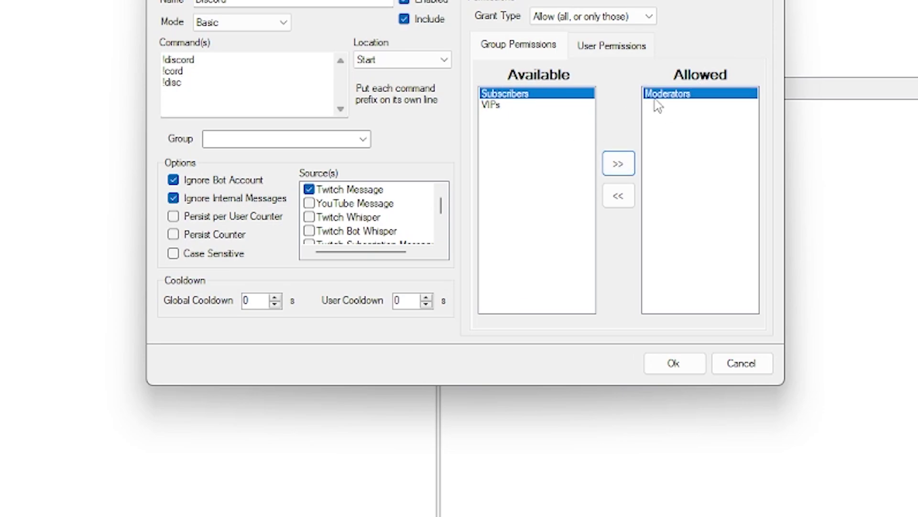
pyautogui.click(672, 112)
pyautogui.click(624, 191)
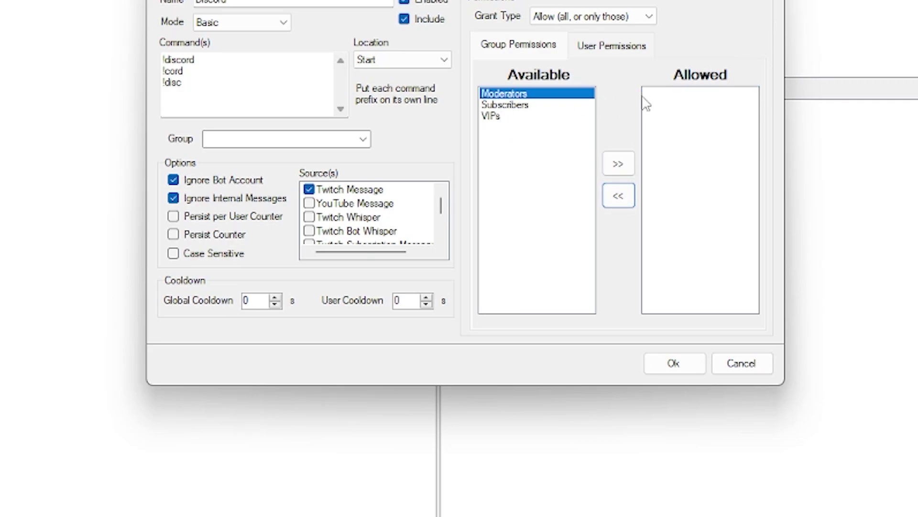
# Save the Discord command and confirm it as the trigger of the Discord command action.
pyautogui.click(676, 363)
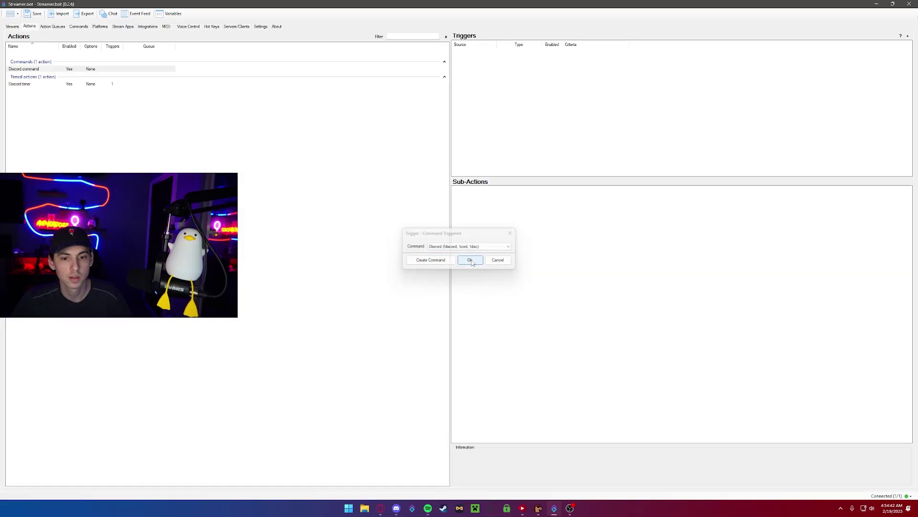
pyautogui.click(480, 282)
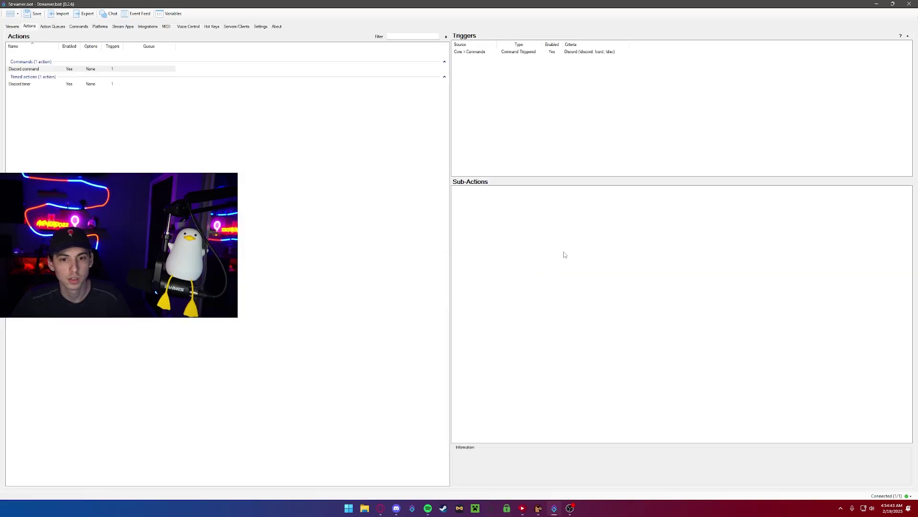
pyautogui.click(565, 52)
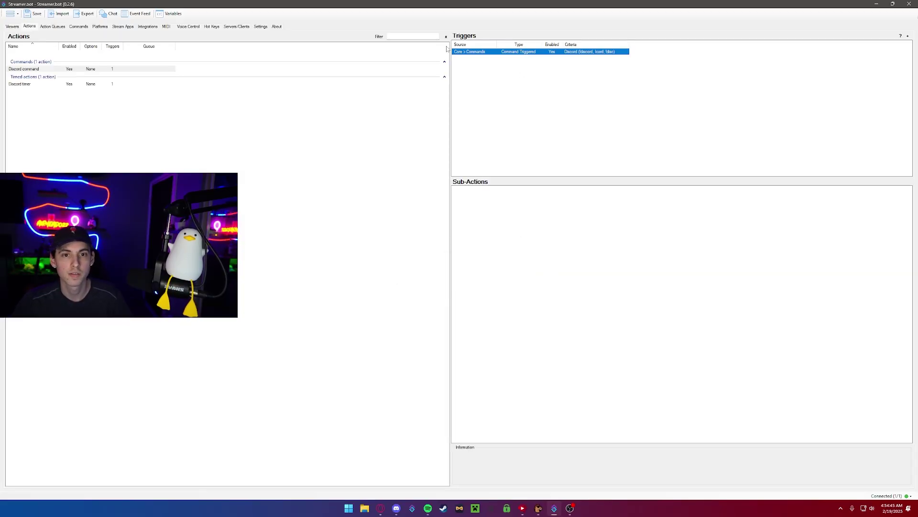
pyautogui.click(486, 81)
pyautogui.rightClick(511, 205)
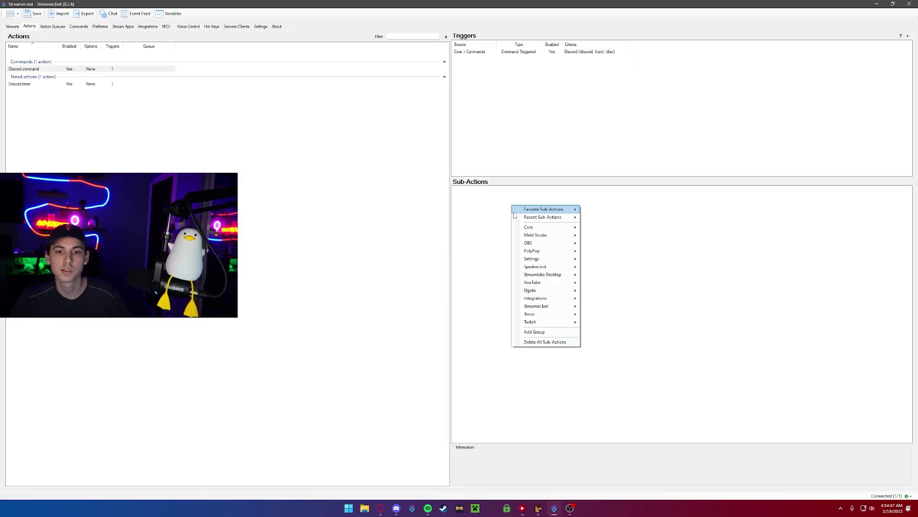
pyautogui.moveTo(550, 321)
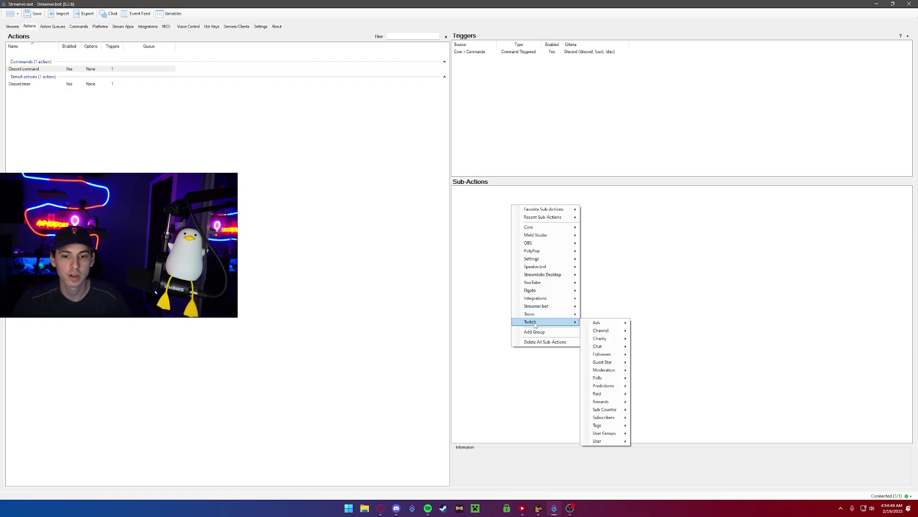
pyautogui.moveTo(608, 346)
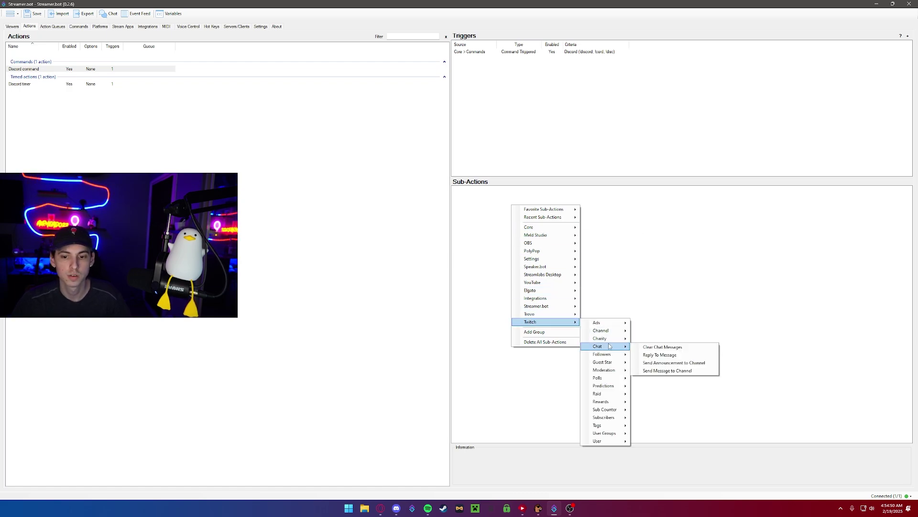
pyautogui.click(672, 372)
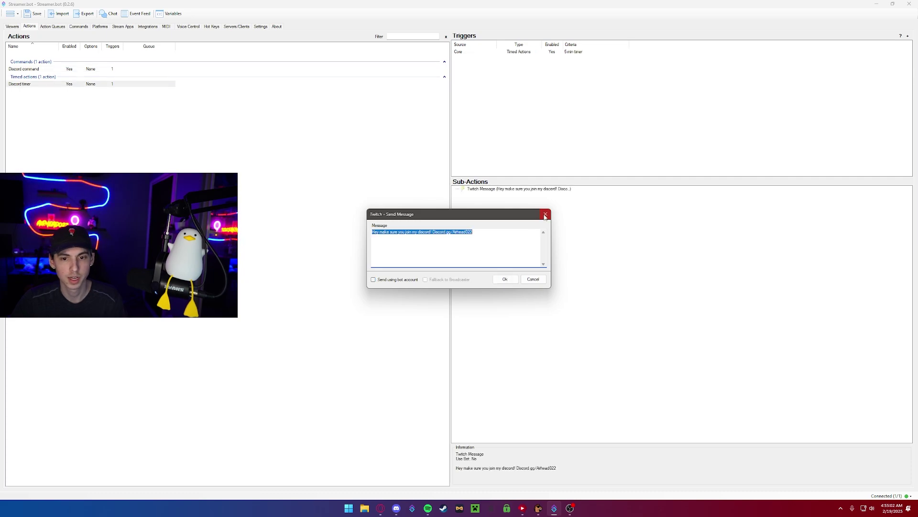
# Add a Twitch Send Message sub-action to the Discord command action with "Hey make sure you join my discord! Discord.gg/Airhead022", not using the bot account.
pyautogui.click(504, 279)
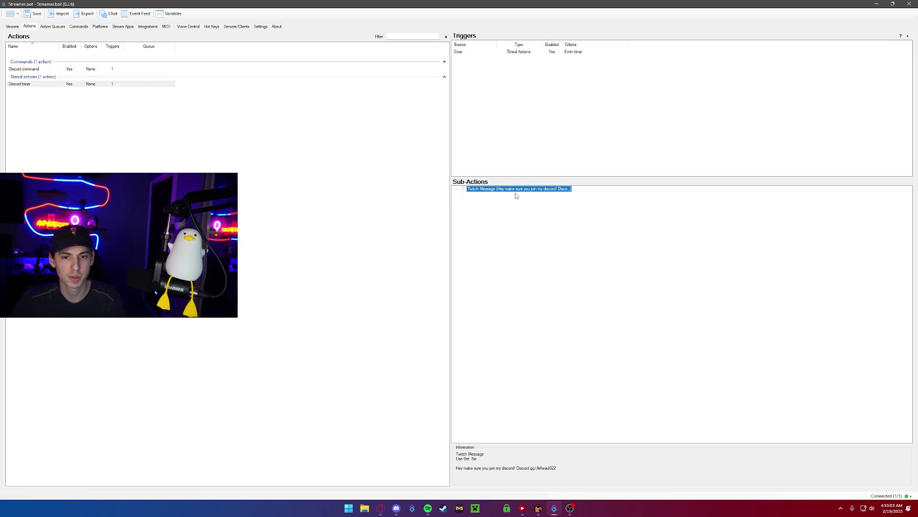
pyautogui.click(533, 218)
pyautogui.click(26, 69)
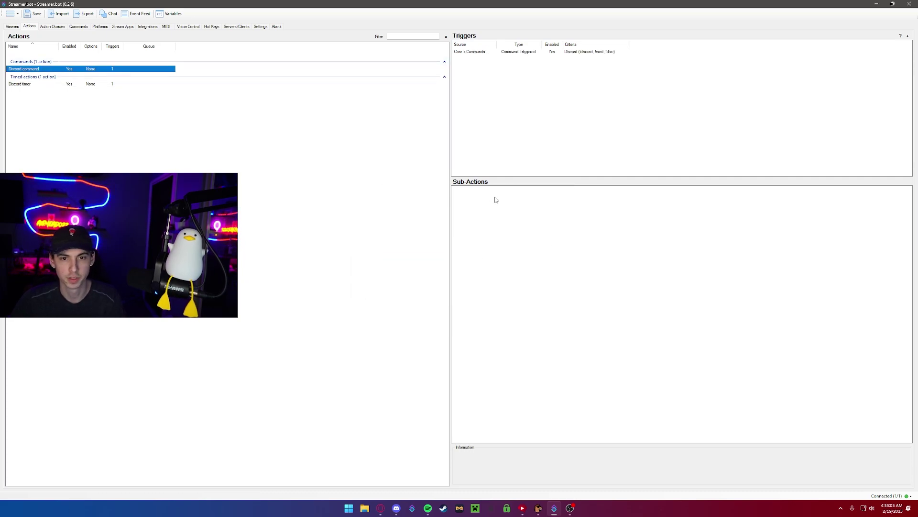
pyautogui.rightClick(489, 219)
pyautogui.moveTo(526, 241)
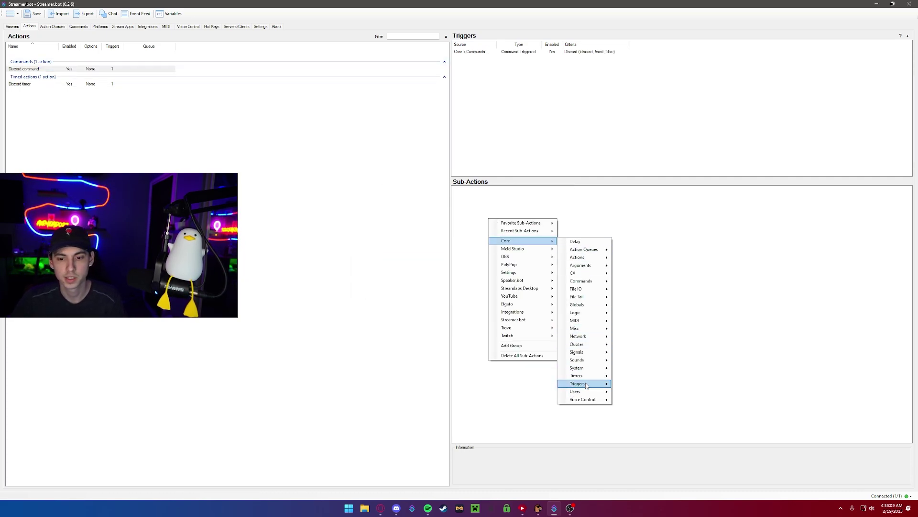
pyautogui.moveTo(521, 336)
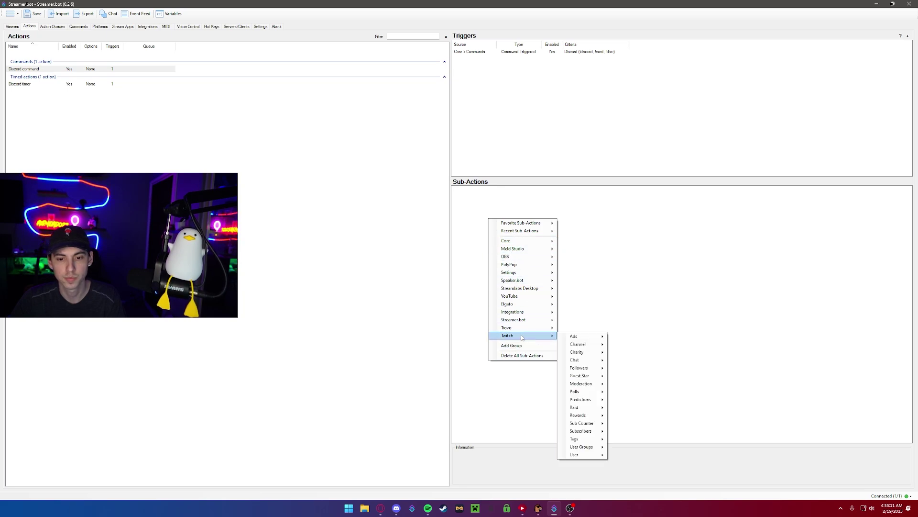
pyautogui.moveTo(584, 355)
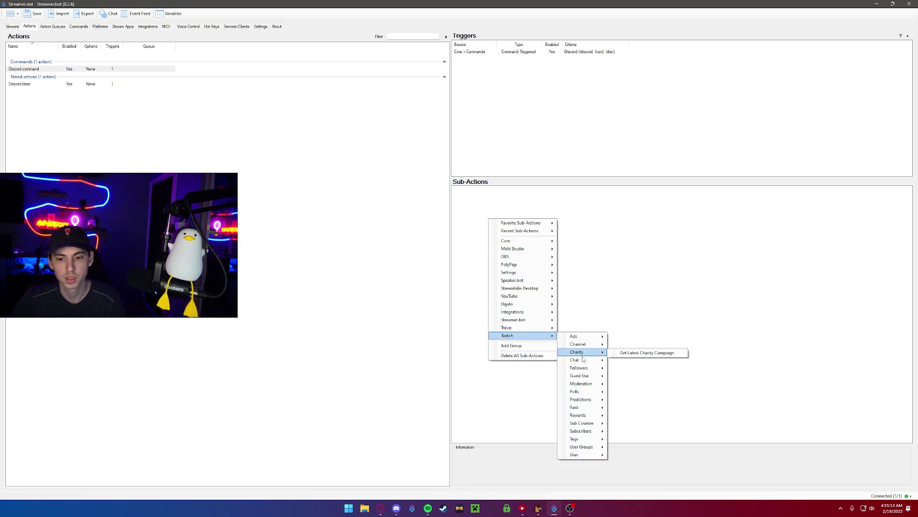
pyautogui.click(633, 384)
pyautogui.write('Hey make sure you join my discord! Discord.gg/Airhead022')
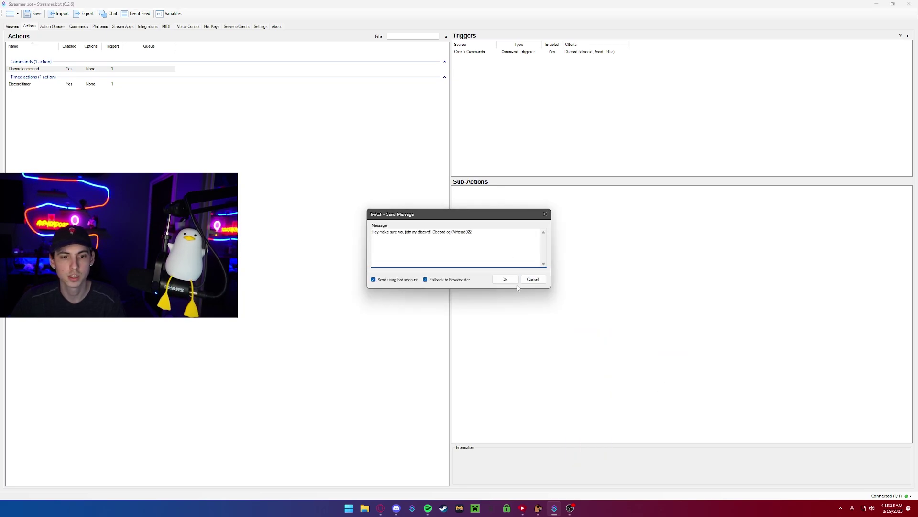
pyautogui.click(374, 279)
pyautogui.click(505, 279)
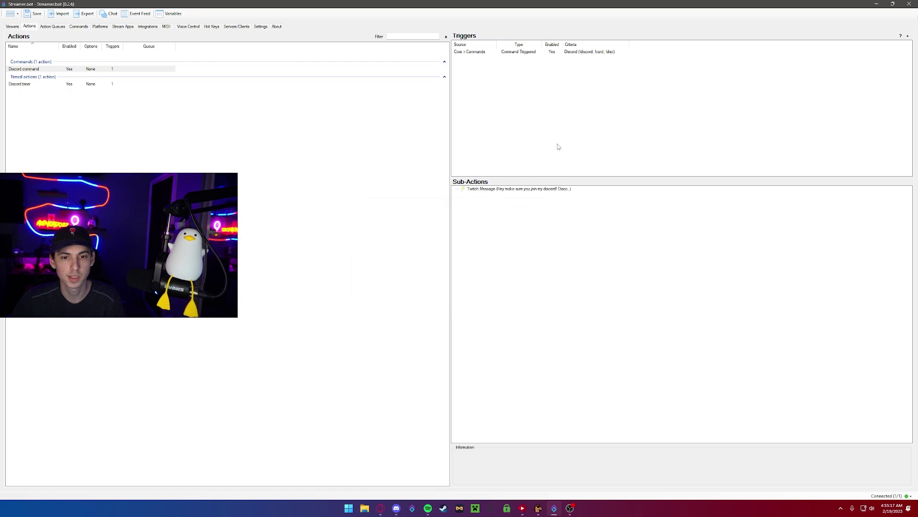
# Test the command by sending !discord in the stream chat and highlight the automatic reply.
pyautogui.click(109, 14)
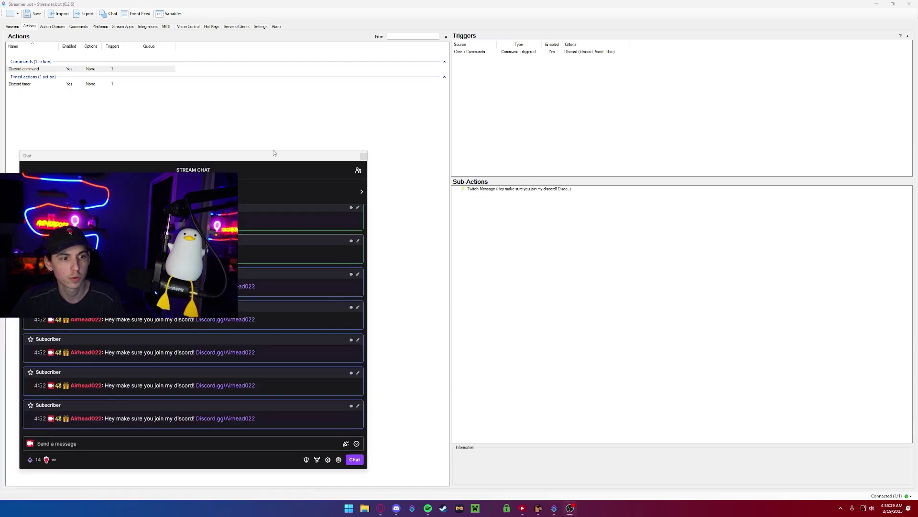
pyautogui.click(155, 418)
pyautogui.write('!')
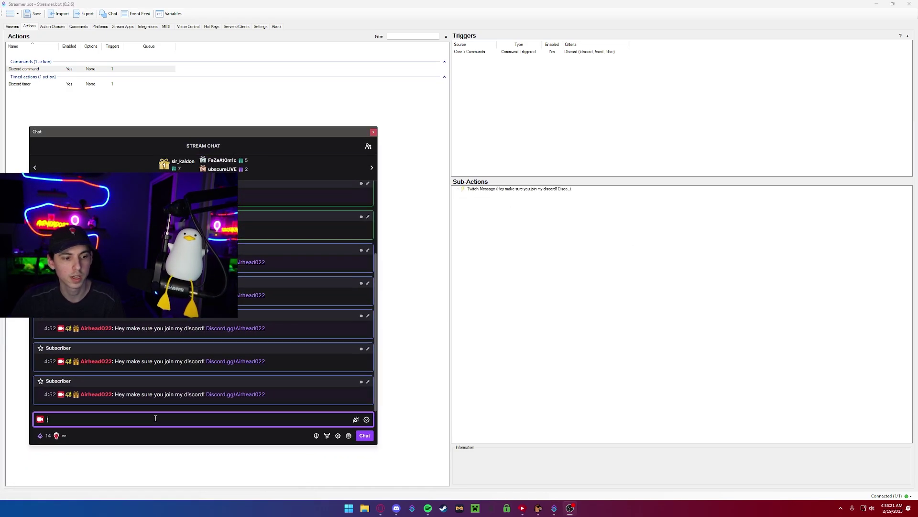
pyautogui.write('discord')
pyautogui.press('Return')
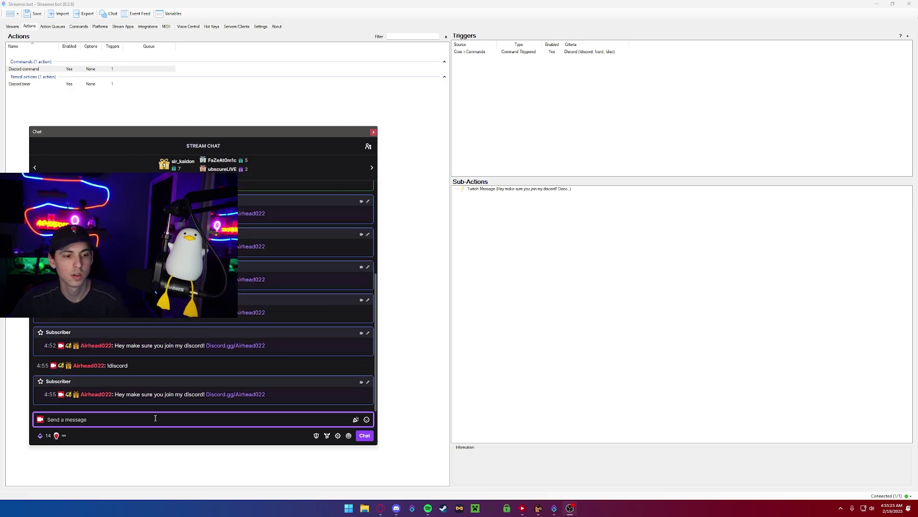
pyautogui.moveTo(195, 394); pyautogui.dragTo(305, 396)
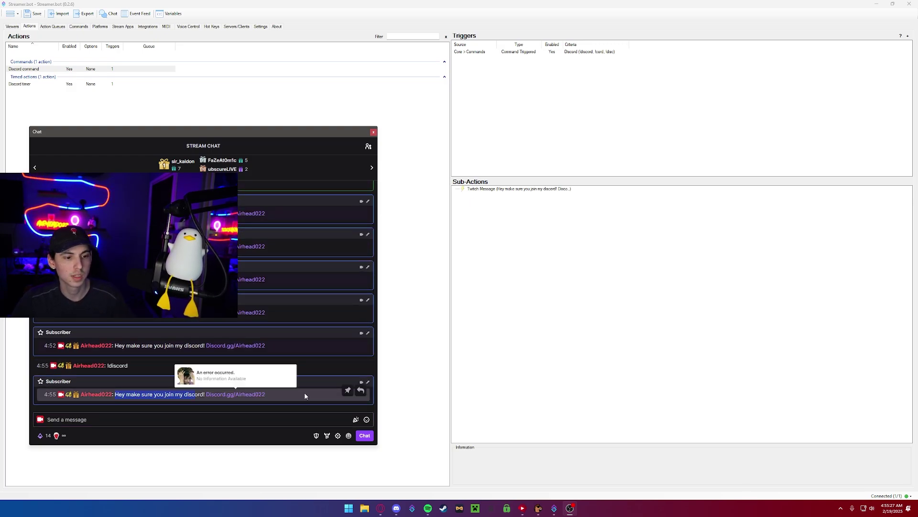
pyautogui.moveTo(115, 396); pyautogui.dragTo(267, 395)
pyautogui.click(317, 393)
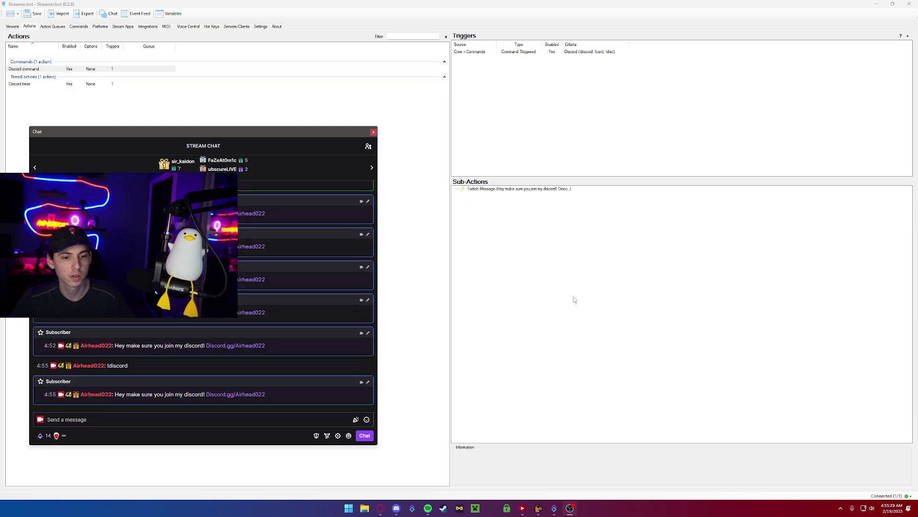
# Append the emote name airhea5Love after the invite link in the Discord command's Twitch message and save it.
pyautogui.doubleClick(529, 188)
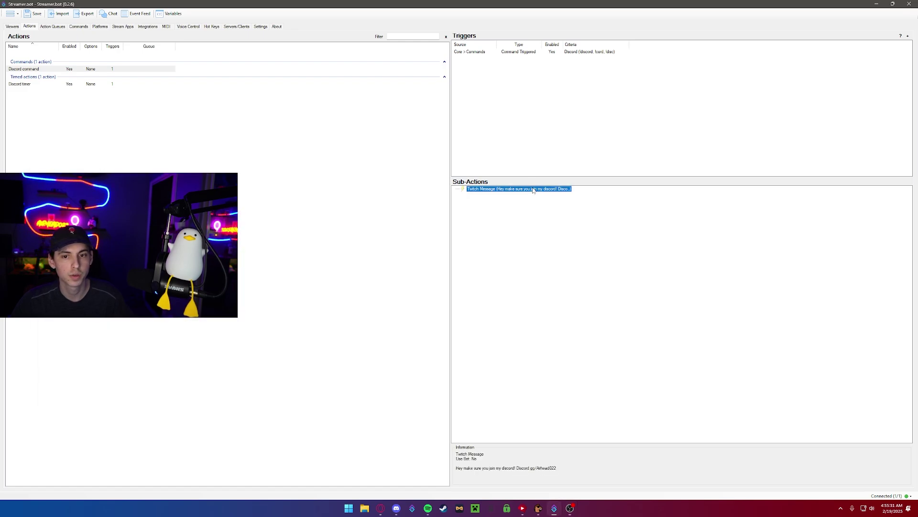
pyautogui.click(494, 233)
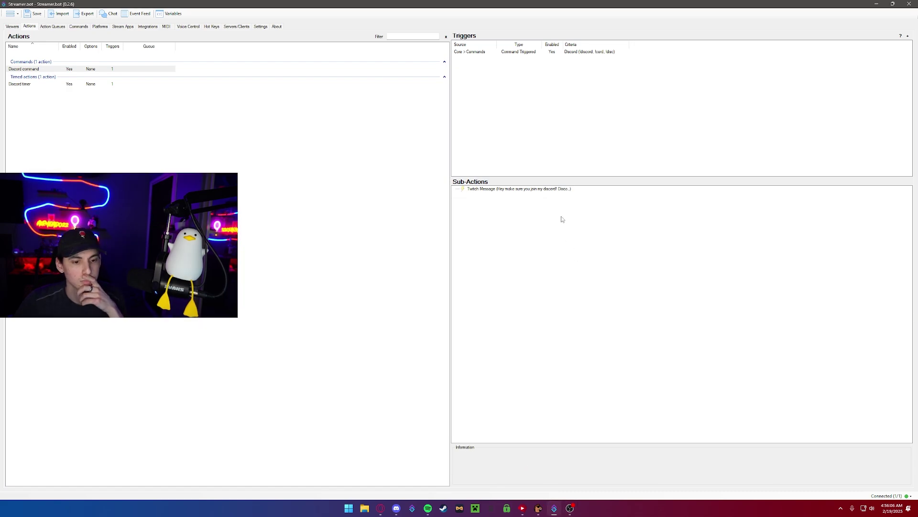
pyautogui.doubleClick(519, 188)
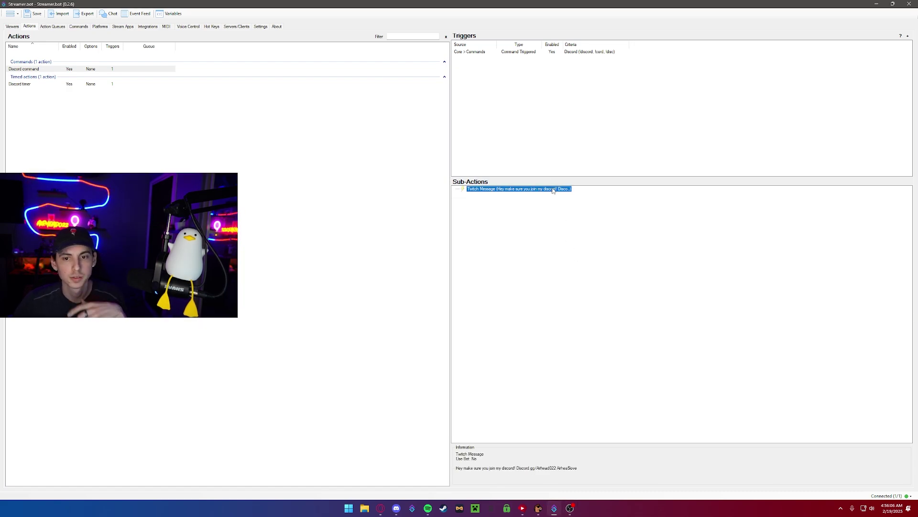
pyautogui.click(476, 233)
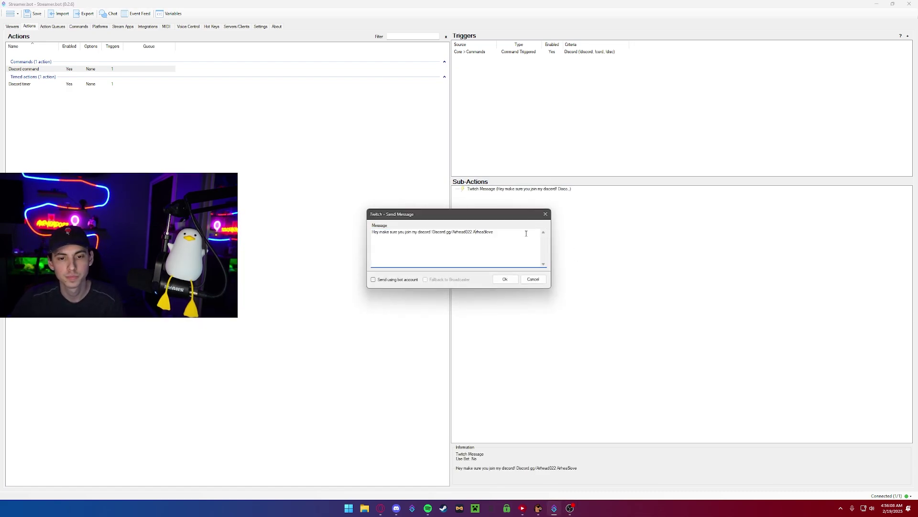
pyautogui.press('Delete')
pyautogui.press('Delete')
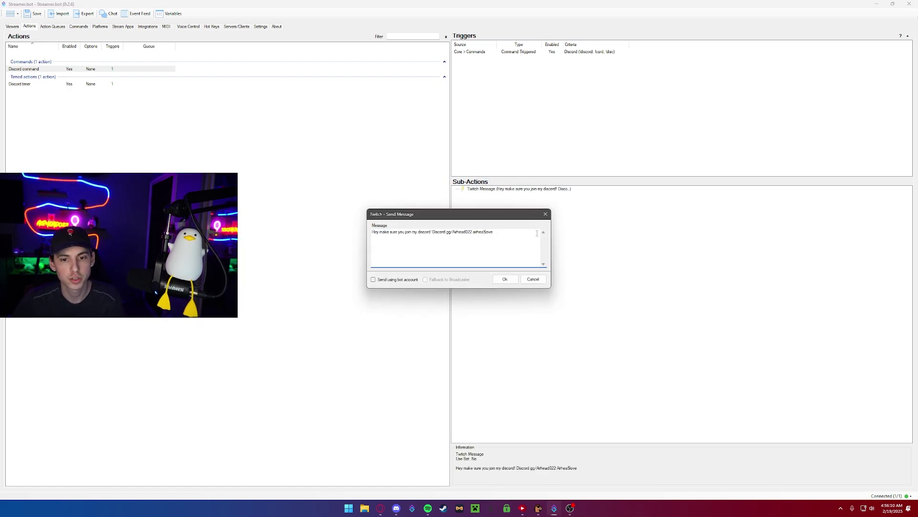
pyautogui.press('BackSpace')
pyautogui.write('L')
pyautogui.click(506, 280)
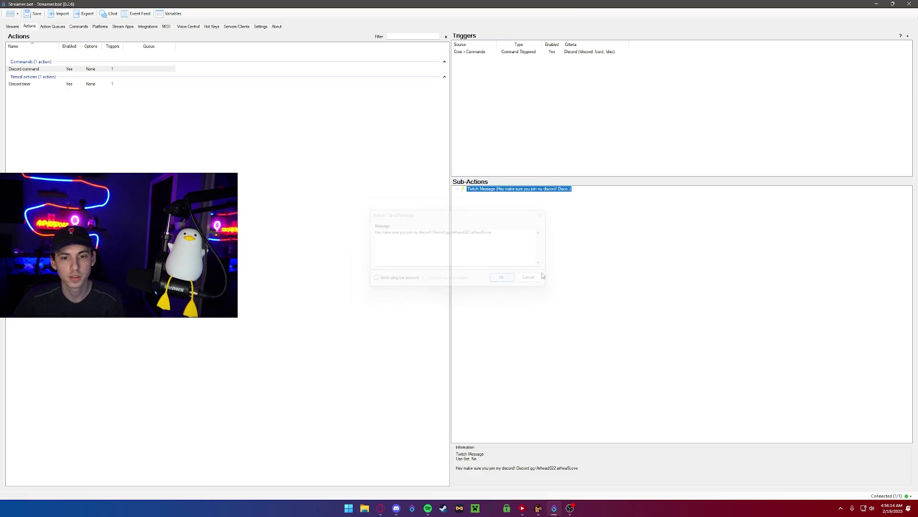
# Send !discord in the stream chat again and check the emote in the reply.
pyautogui.click(542, 274)
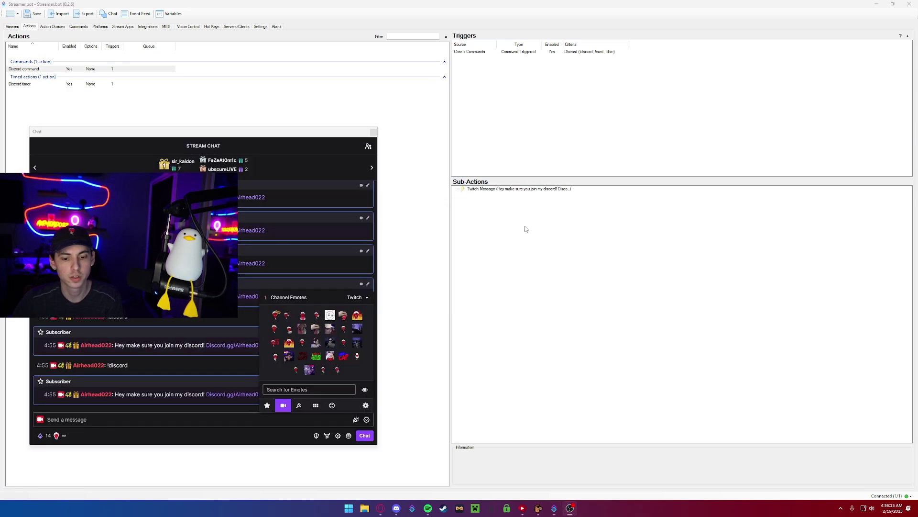
pyautogui.click(240, 415)
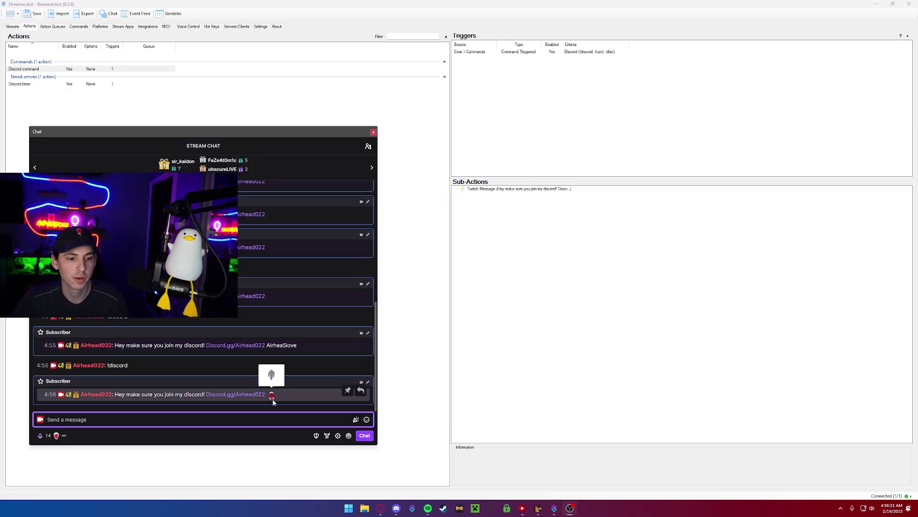
pyautogui.click(270, 408)
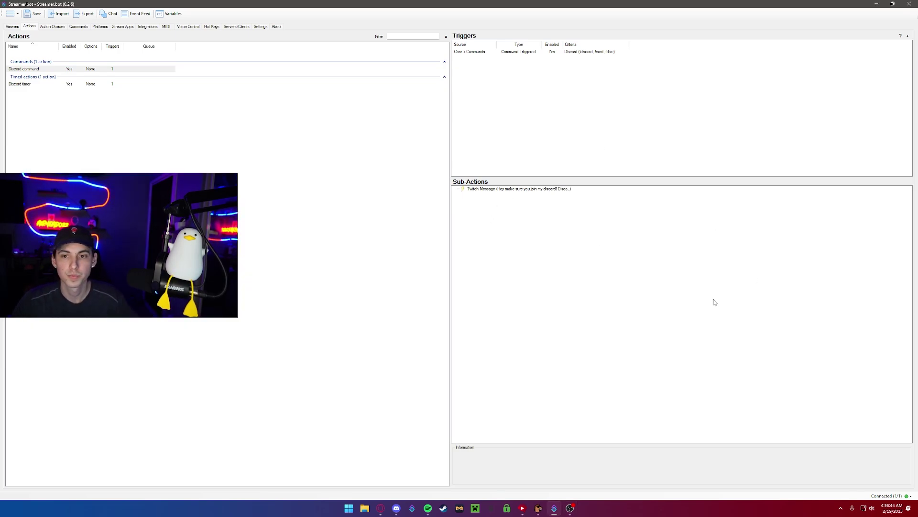
pyautogui.click(161, 148)
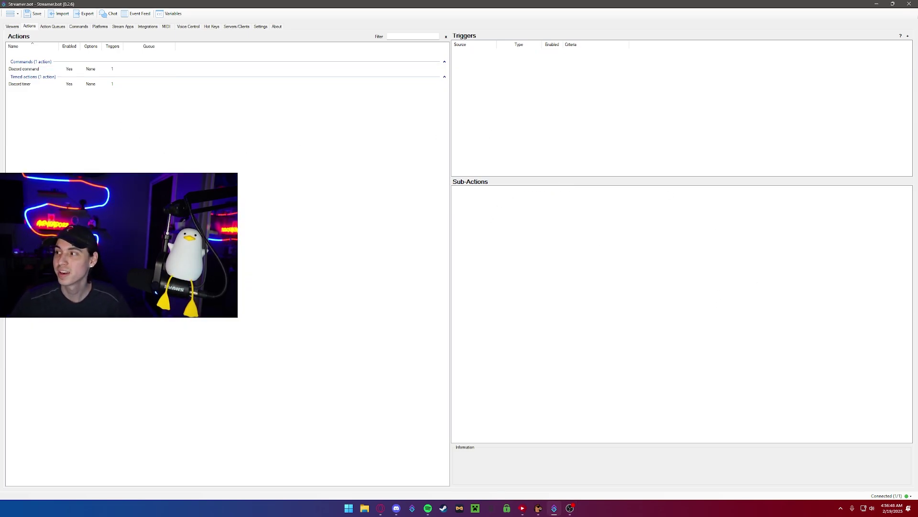
# Switch to the browser and look through the approved extensions listed on the Streamer.bot Extensions site.
pyautogui.hotkey('alt', 'Tab')
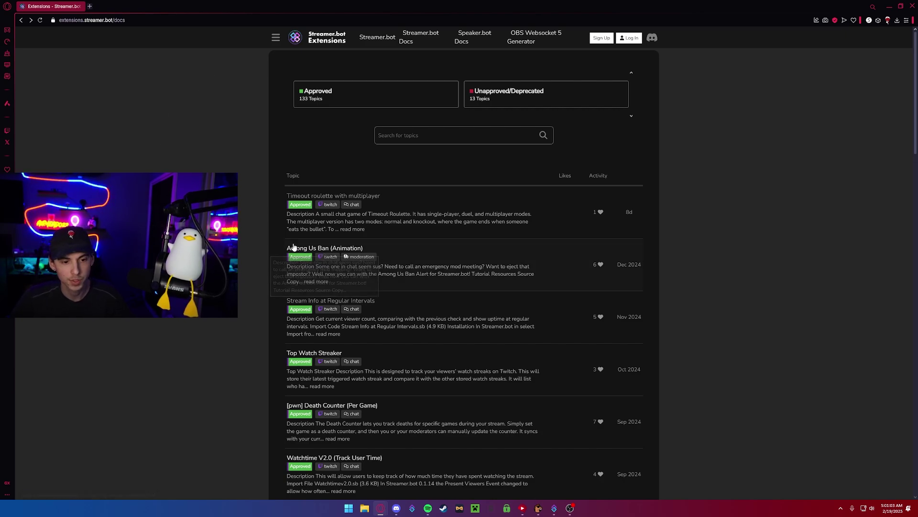
pyautogui.scroll(-2, 293, 247)
pyautogui.scroll(-5, 272, 263)
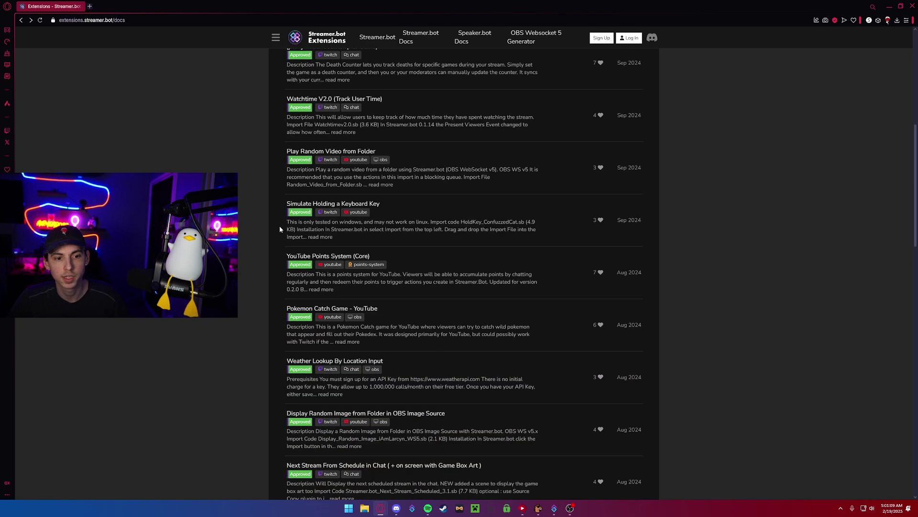
pyautogui.scroll(-4, 271, 228)
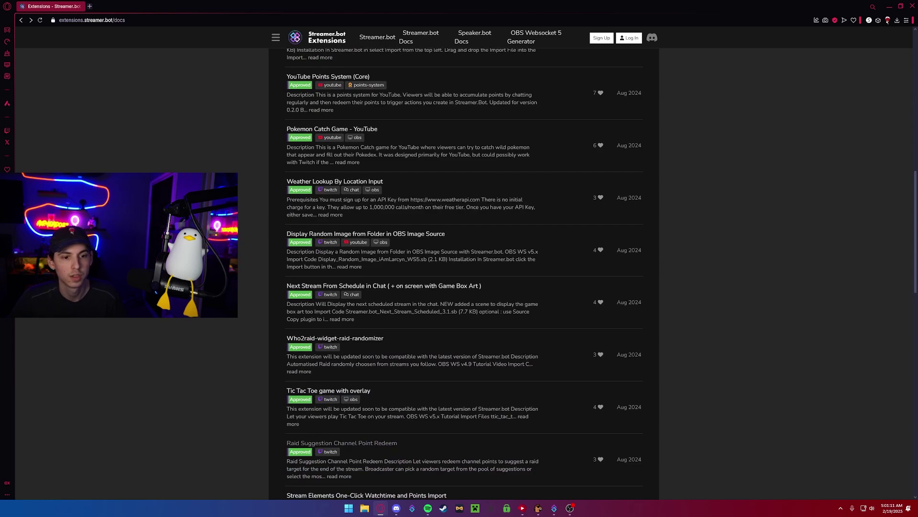
pyautogui.scroll(-2, 464, 272)
pyautogui.scroll(-3, 464, 272)
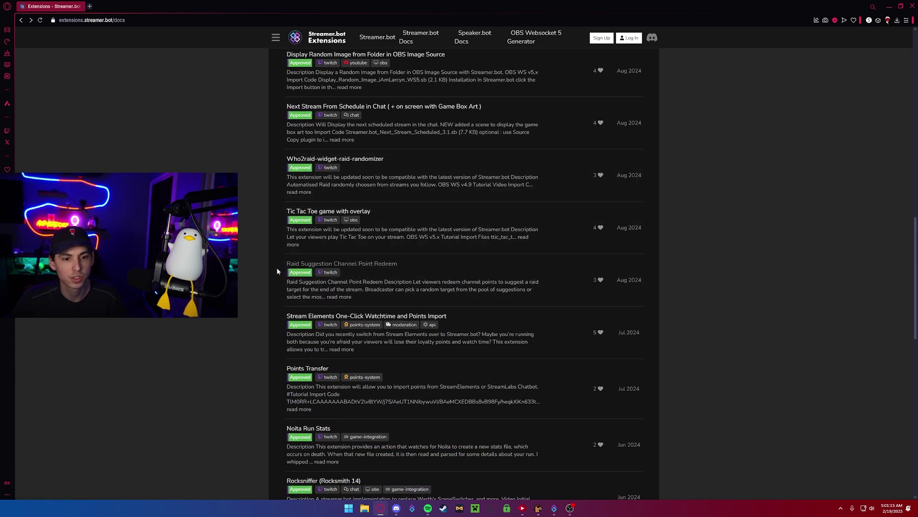
pyautogui.scroll(-2, 275, 271)
pyautogui.scroll(-2, 274, 273)
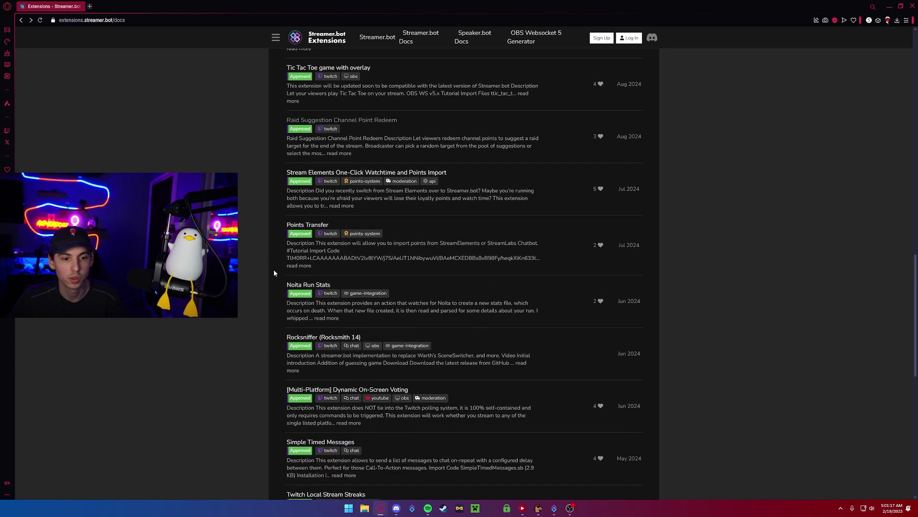
pyautogui.scroll(-3, 273, 277)
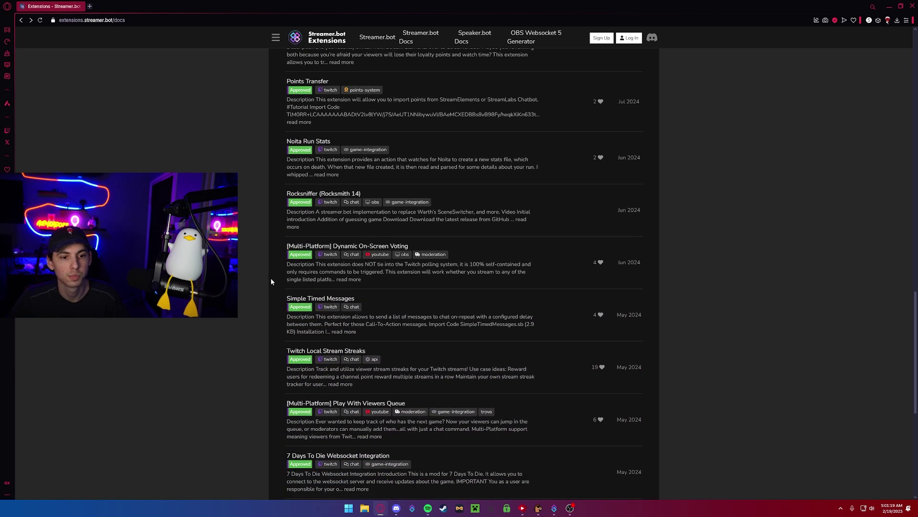
pyautogui.scroll(-3, 271, 278)
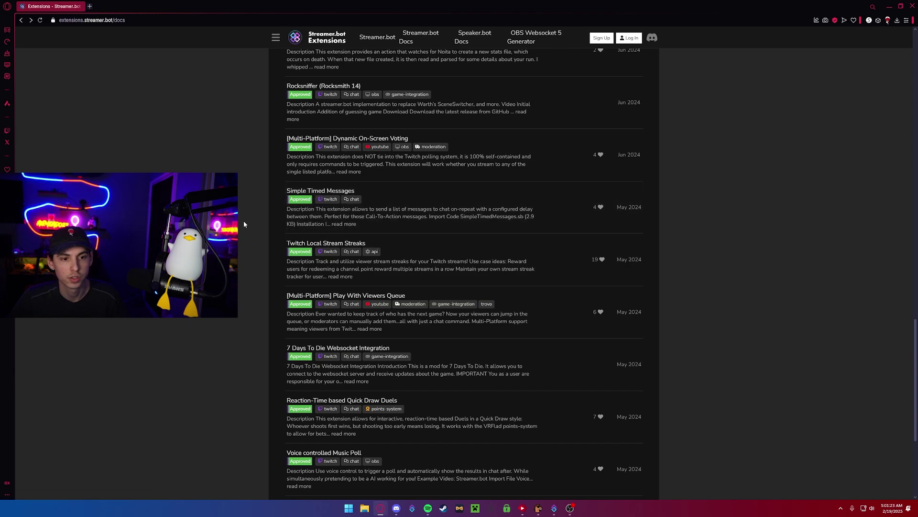
pyautogui.scroll(-1, 279, 244)
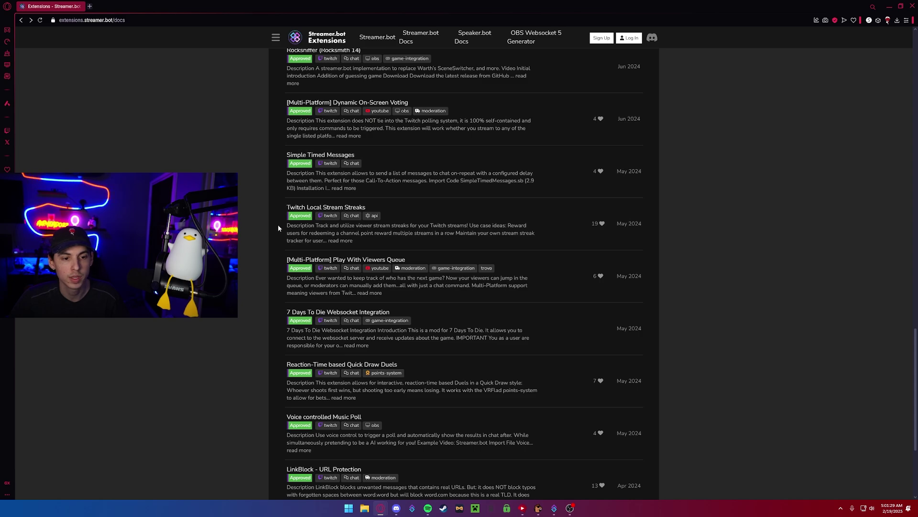
pyautogui.scroll(-2, 277, 235)
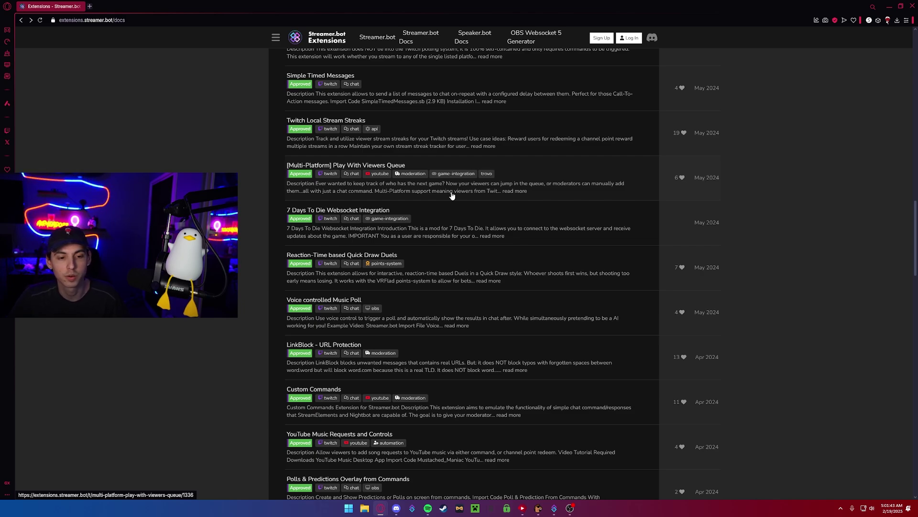
pyautogui.scroll(-10, 452, 196)
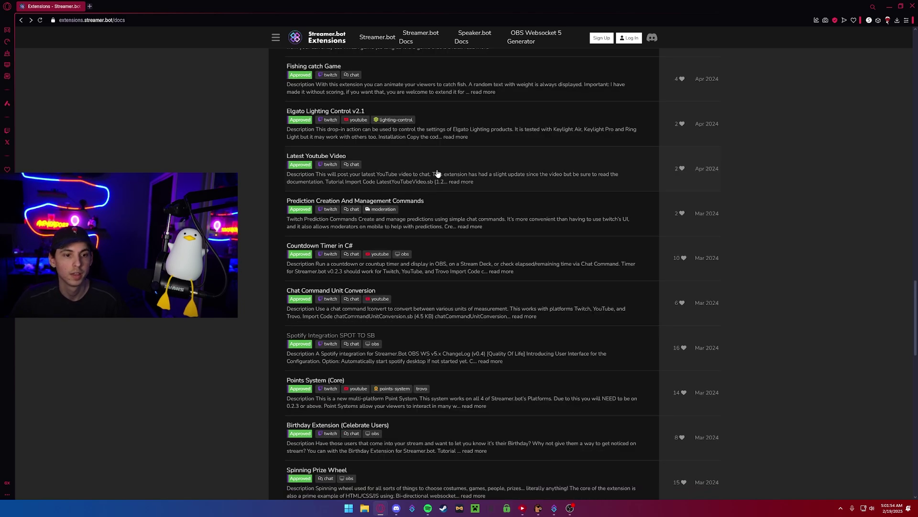
# Download LatestYouTubeVideo.sb from the Latest Youtube Video extension page and switch back to Streamer.bot.
pyautogui.click(409, 165)
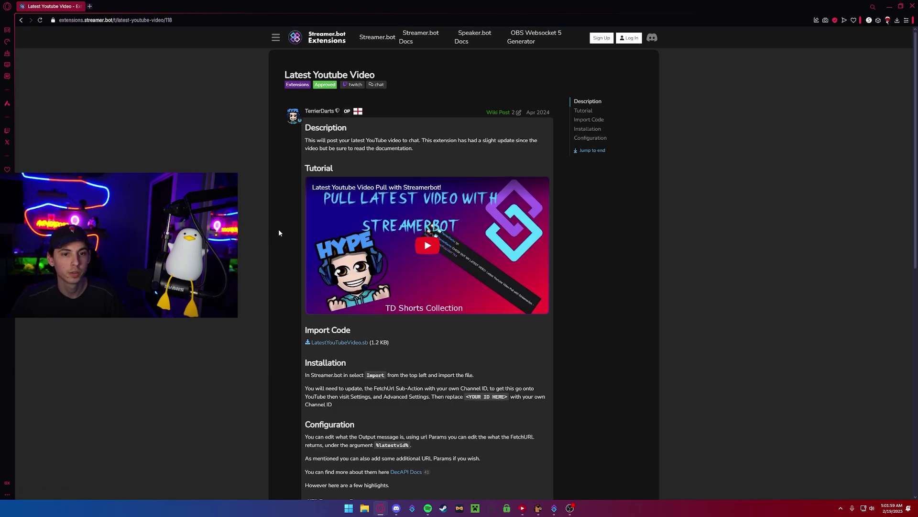
pyautogui.scroll(-3, 279, 229)
pyautogui.click(347, 203)
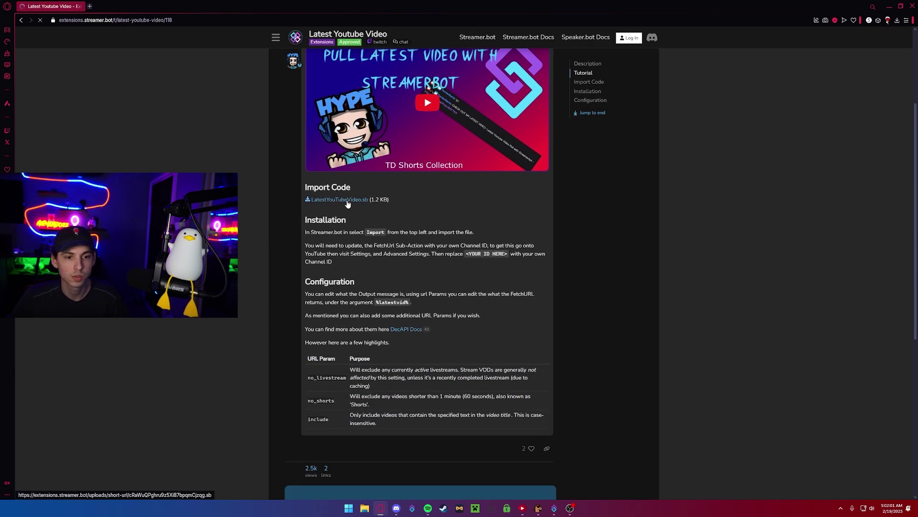
pyautogui.click(554, 508)
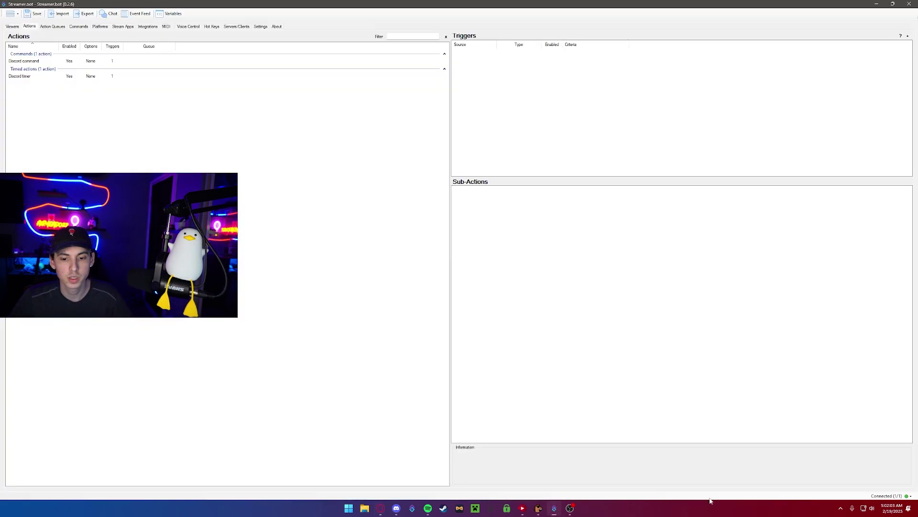
# Import the downloaded LatestYouTubeVideo.sb file into Streamer.bot, continuing despite it being flagged as a potentially unstable export.
pyautogui.click(58, 14)
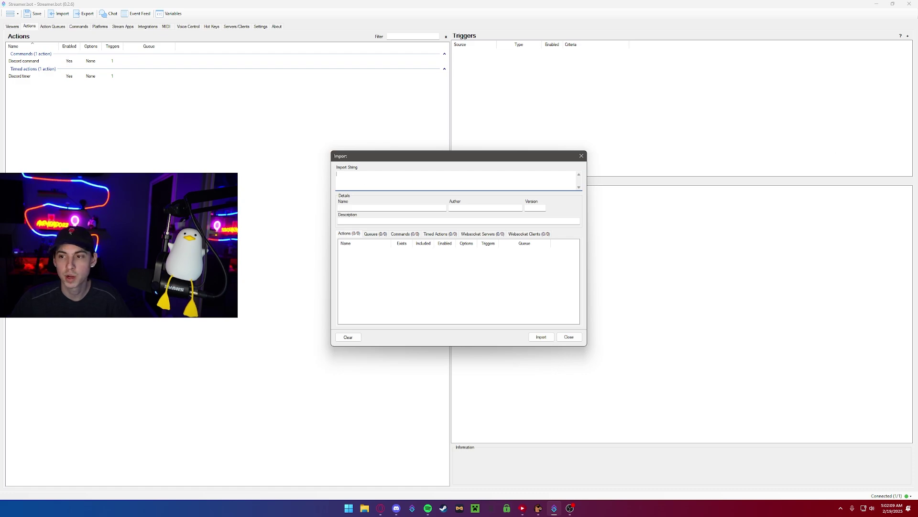
pyautogui.hotkey('alt', 'Tab')
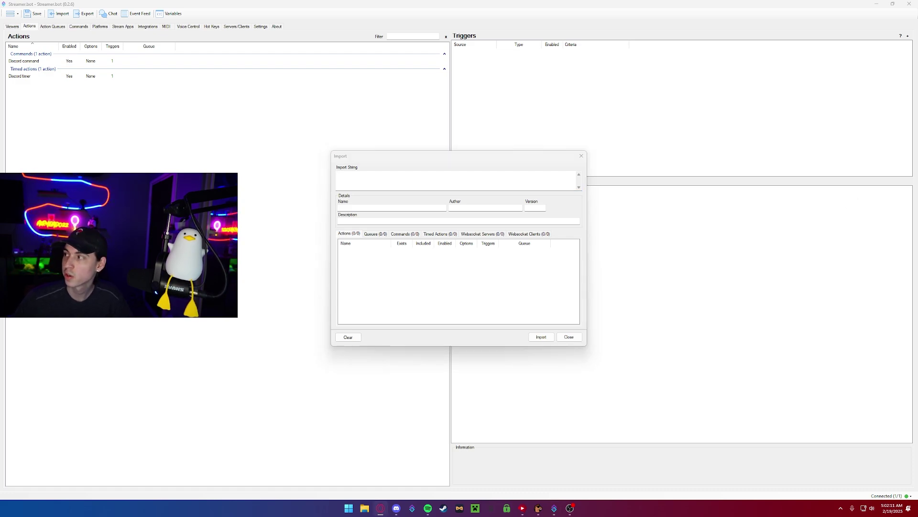
pyautogui.moveTo(788, 212); pyautogui.dragTo(368, 181)
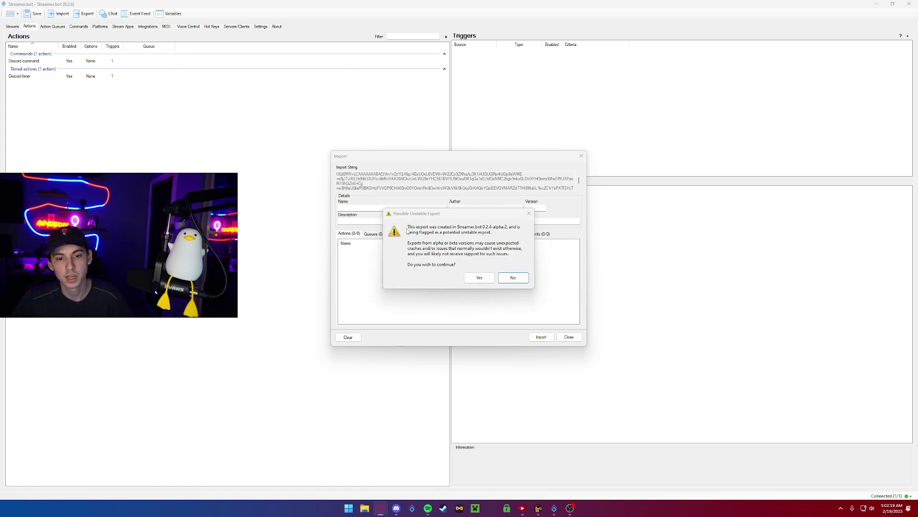
pyautogui.click(440, 232)
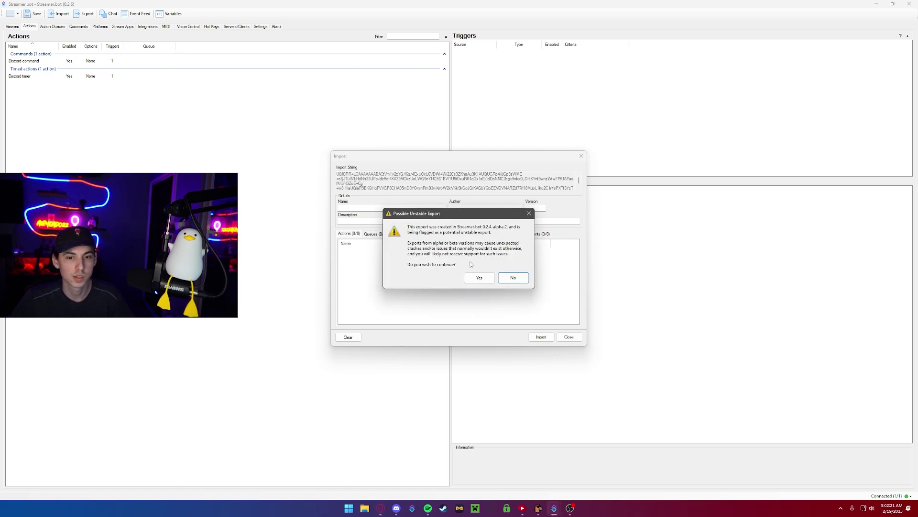
pyautogui.click(479, 277)
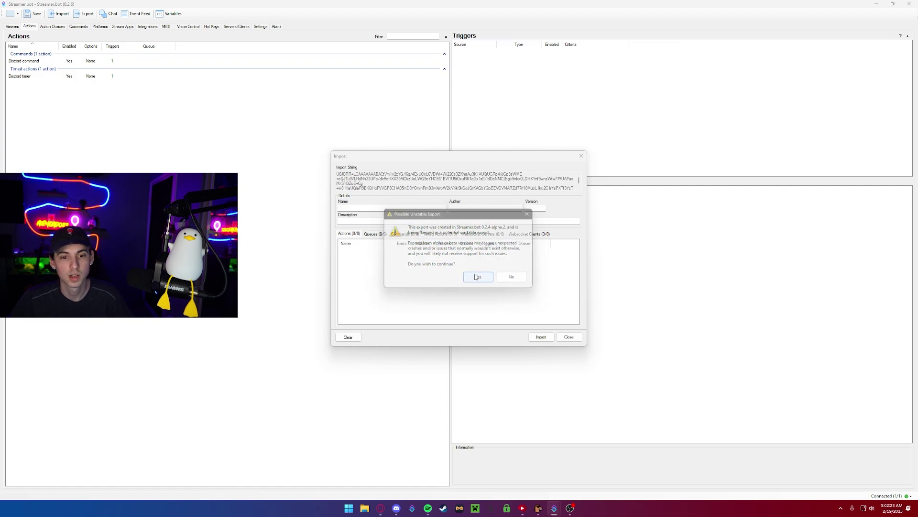
pyautogui.click(541, 337)
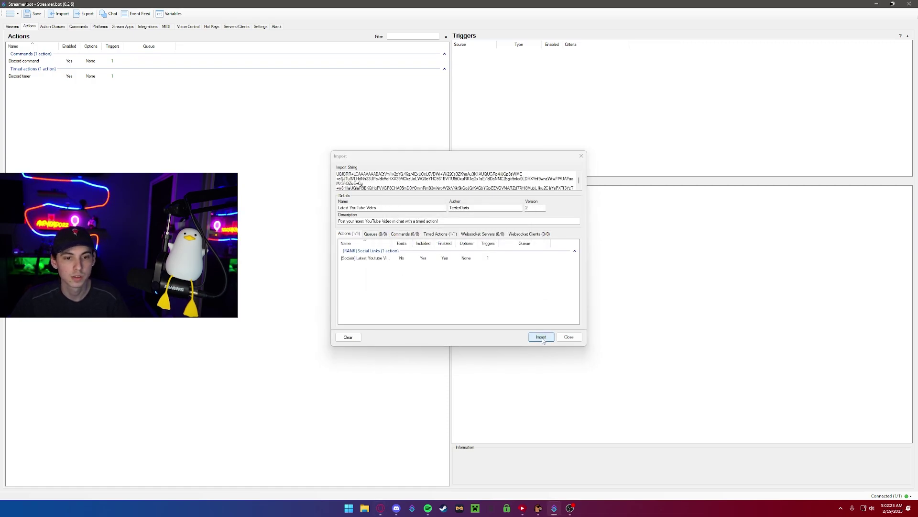
# Move the imported [Socials] Latest Youtube Video action into the Timed actions group.
pyautogui.click(81, 71)
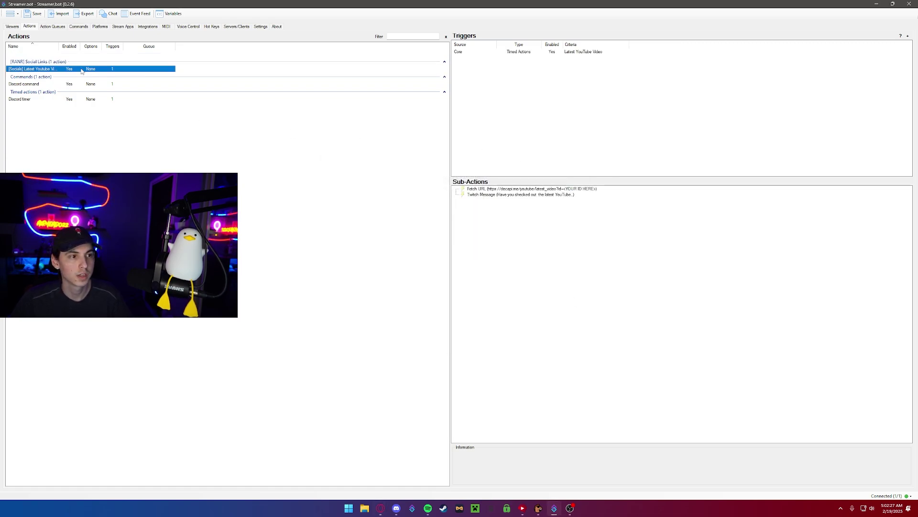
pyautogui.click(72, 28)
pyautogui.click(32, 27)
pyautogui.rightClick(55, 70)
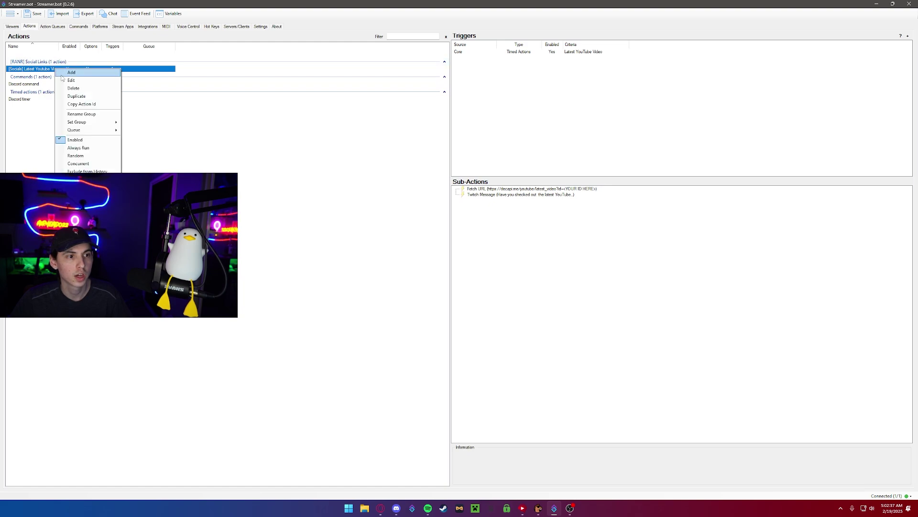
pyautogui.click(68, 80)
pyautogui.click(460, 235)
pyautogui.click(477, 235)
pyautogui.click(445, 254)
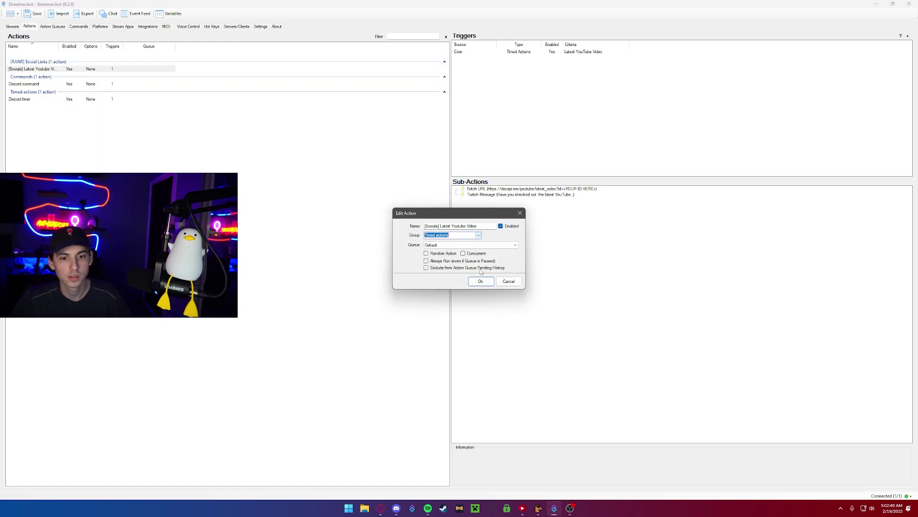
pyautogui.click(480, 281)
pyautogui.click(108, 83)
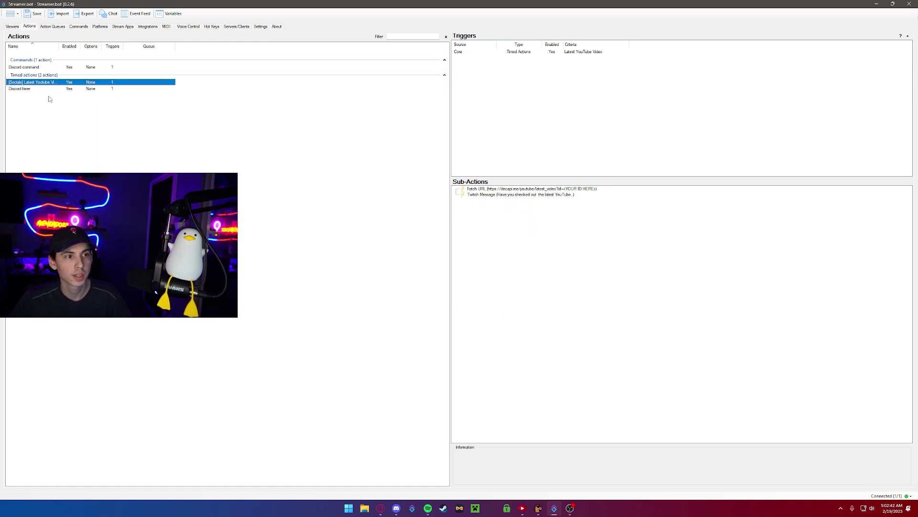
# Check the Latest YouTube Video timed trigger of the imported action.
pyautogui.click(562, 116)
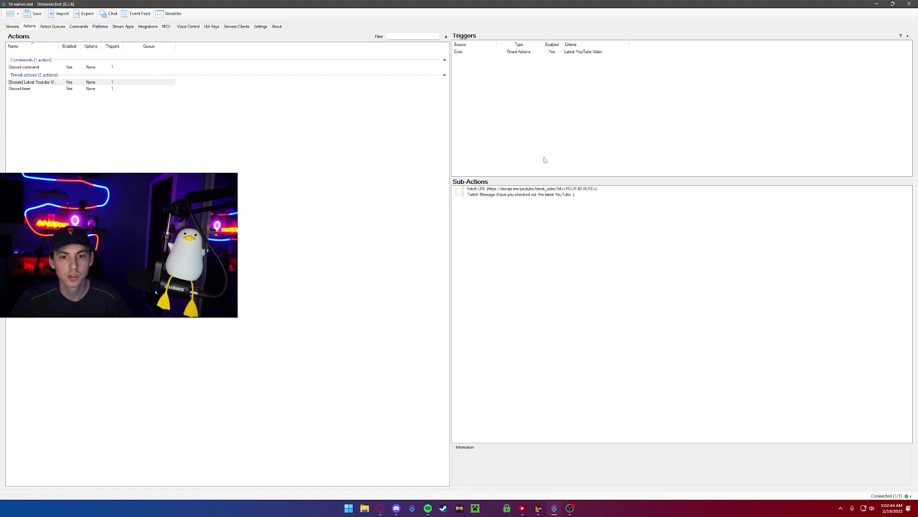
pyautogui.click(528, 53)
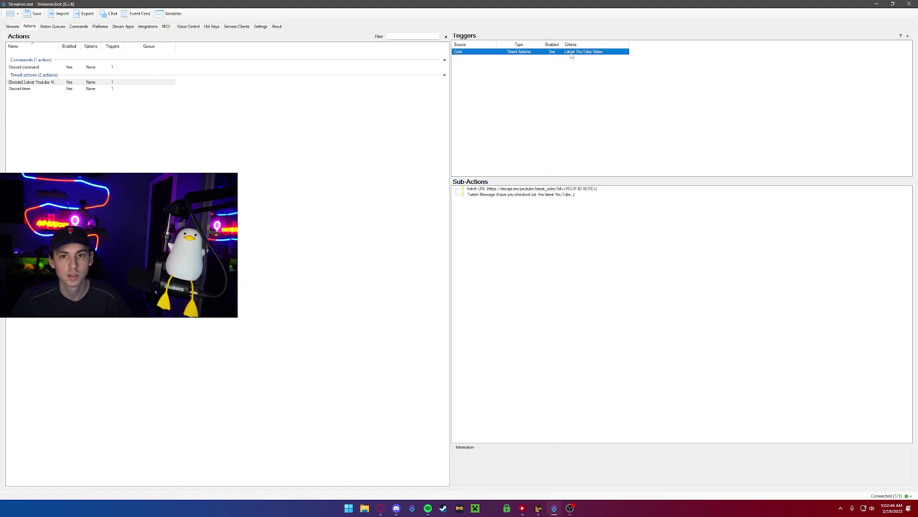
pyautogui.doubleClick(543, 54)
pyautogui.click(497, 258)
# Replace the <YOUR ID HERE> placeholder in the Fetch URL sub-action's address with the YouTube channel ID.
pyautogui.click(513, 189)
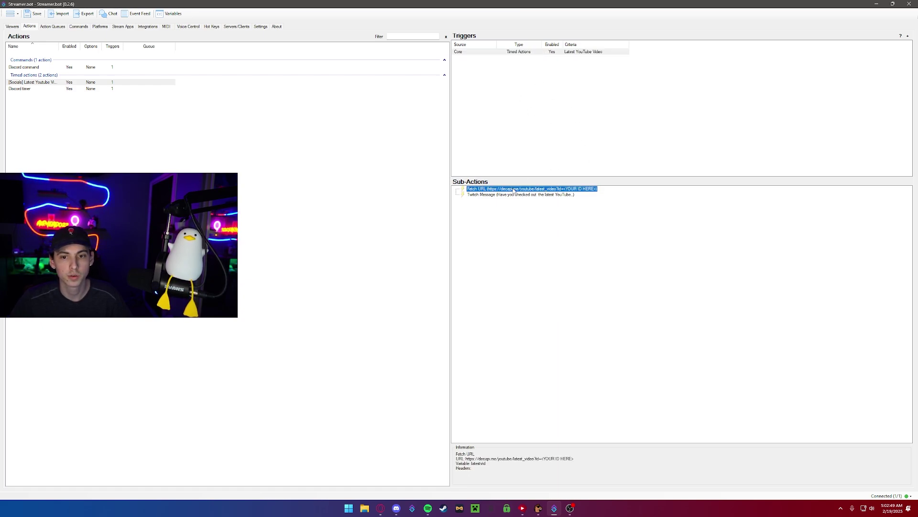
pyautogui.doubleClick(514, 189)
pyautogui.click(479, 211)
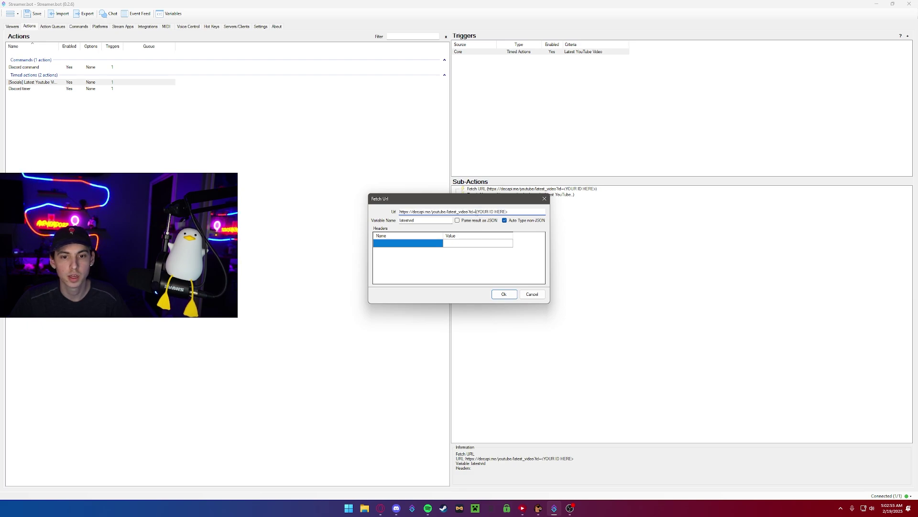
pyautogui.moveTo(476, 212); pyautogui.dragTo(508, 212)
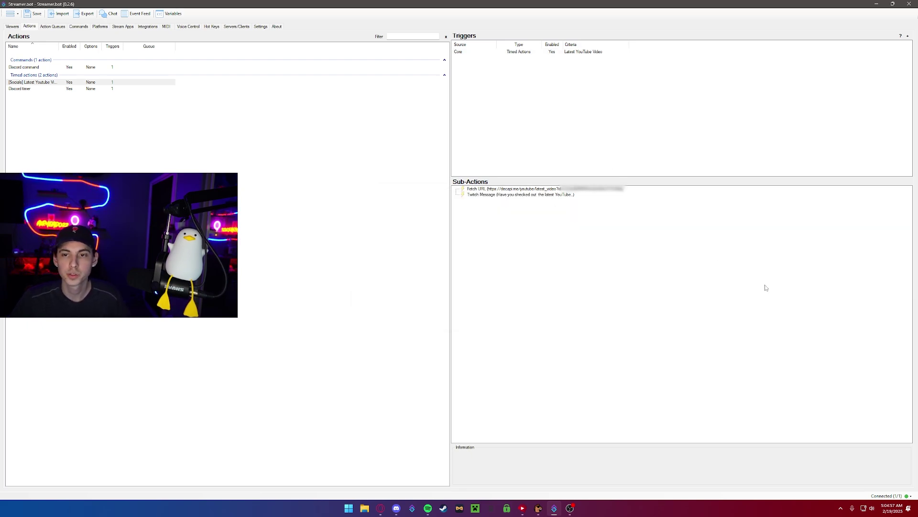
# Test the Latest YouTube Video timed trigger and read the message it posts in the stream chat.
pyautogui.hotkey('alt', 'Tab')
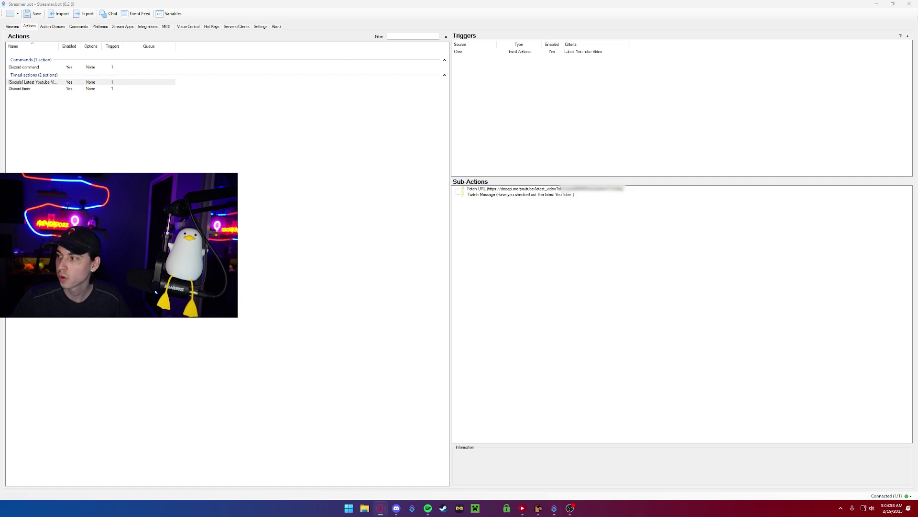
pyautogui.click(595, 91)
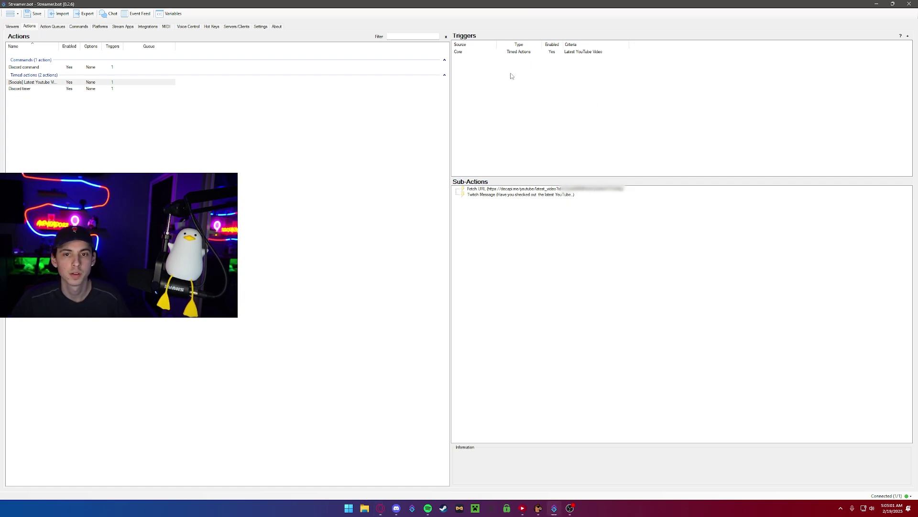
pyautogui.click(512, 52)
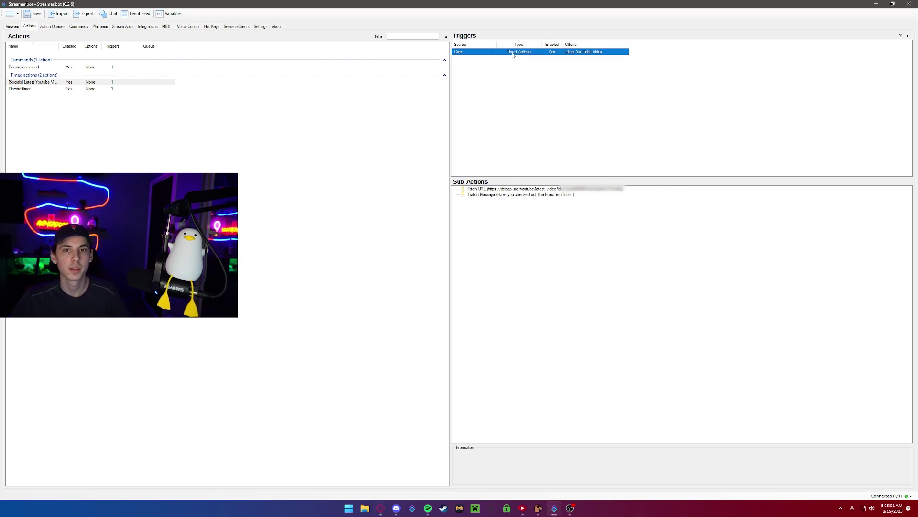
pyautogui.rightClick(475, 54)
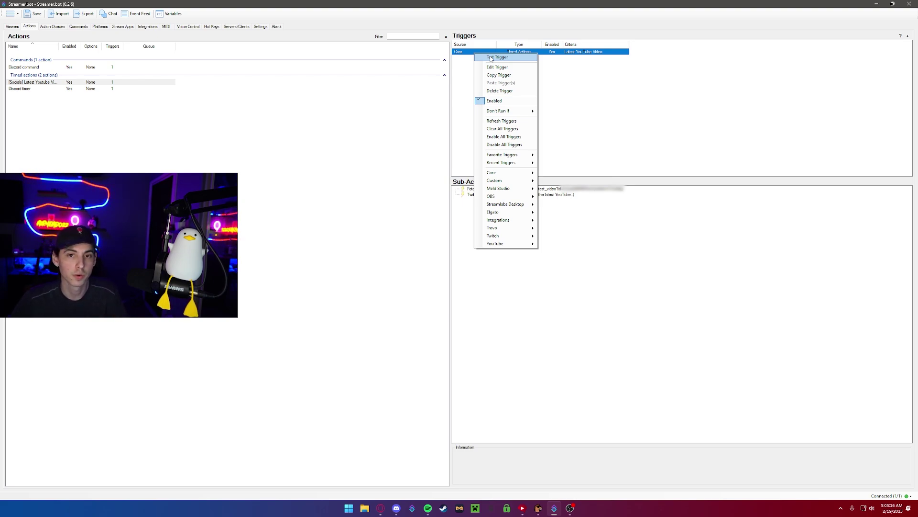
pyautogui.click(490, 58)
pyautogui.hotkey('alt', 'Tab')
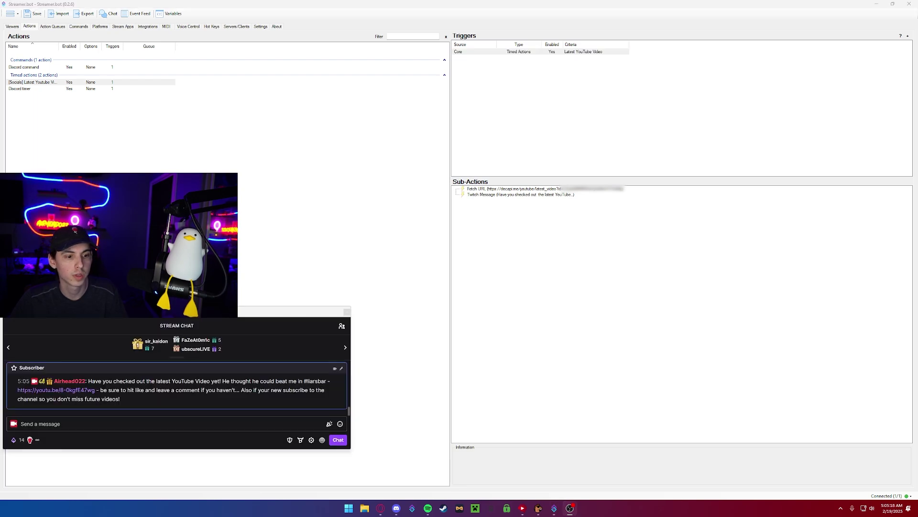
pyautogui.moveTo(91, 381); pyautogui.dragTo(165, 389)
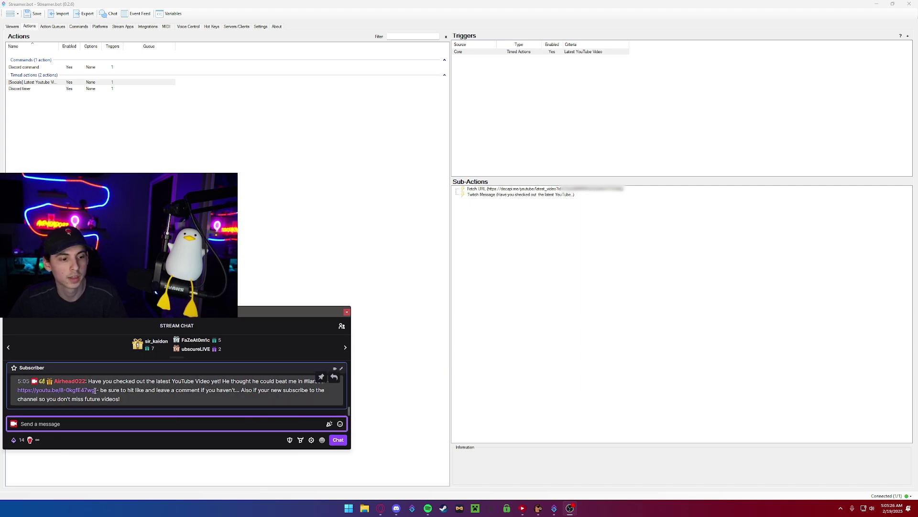
# Open the video link from the chat message in the browser, check the video, and close it.
pyautogui.moveTo(86, 394)
pyautogui.click(703, 150)
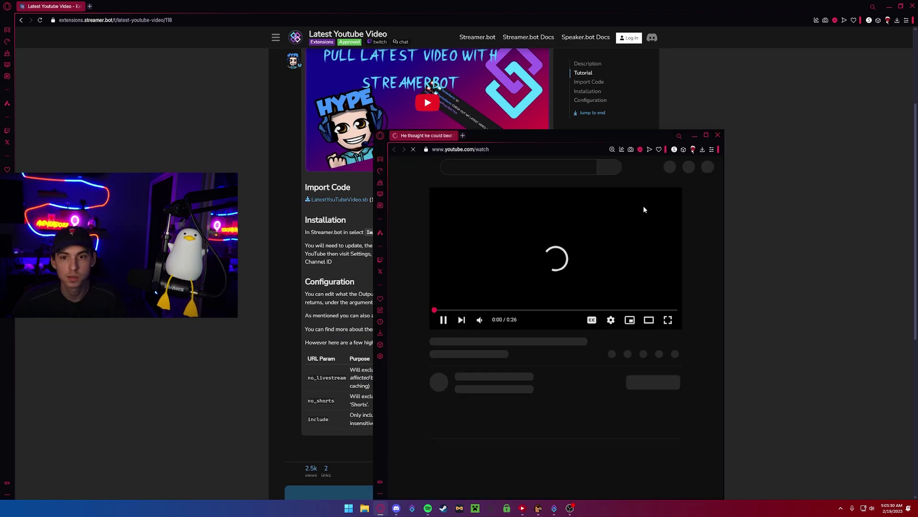
pyautogui.moveTo(567, 136); pyautogui.dragTo(409, 1)
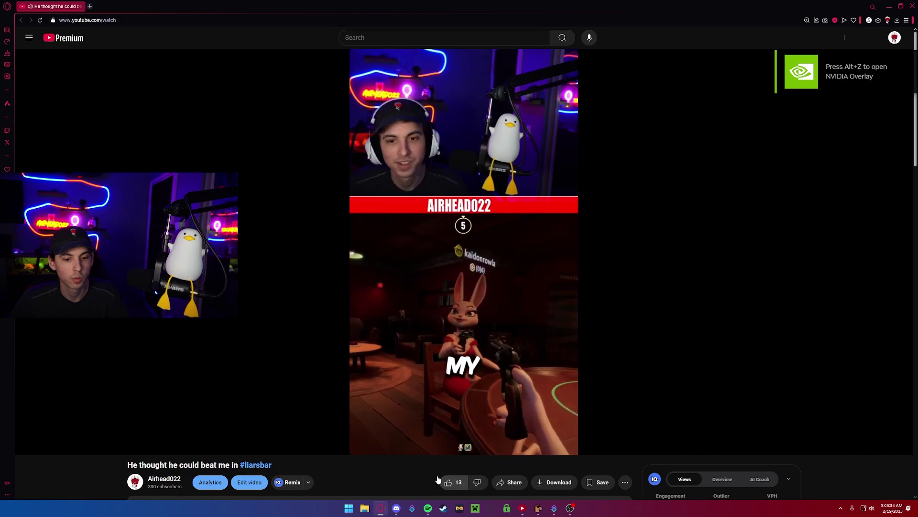
pyautogui.click(80, 6)
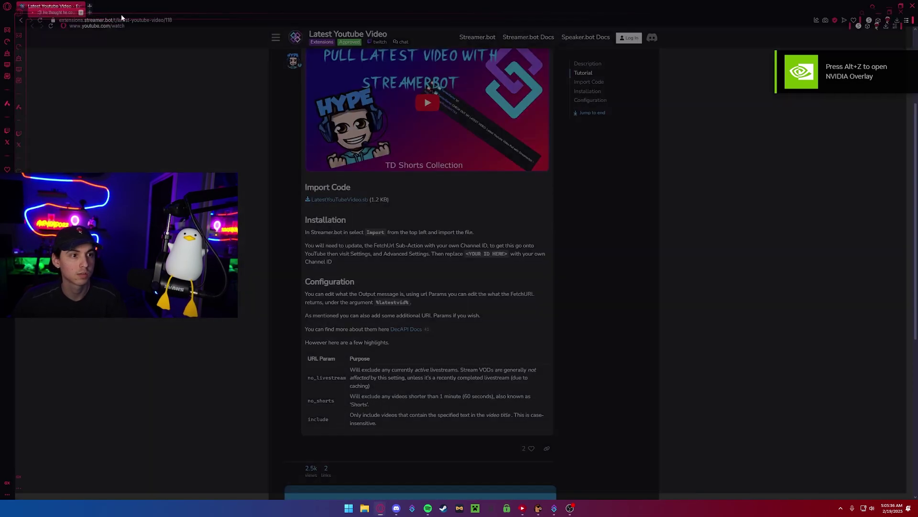
# Return to the topic list of the Streamer.bot Extensions site and search it for spotify.
pyautogui.scroll(3, 141, 145)
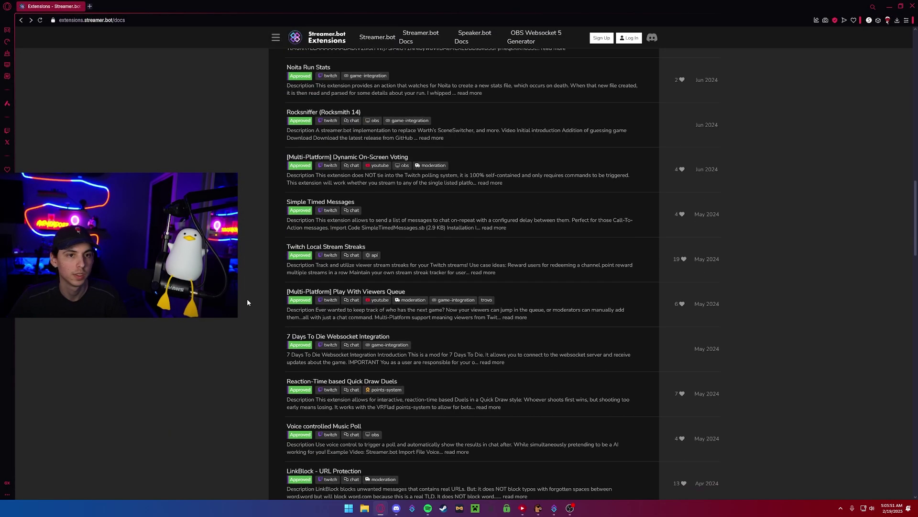
pyautogui.scroll(20, 228, 319)
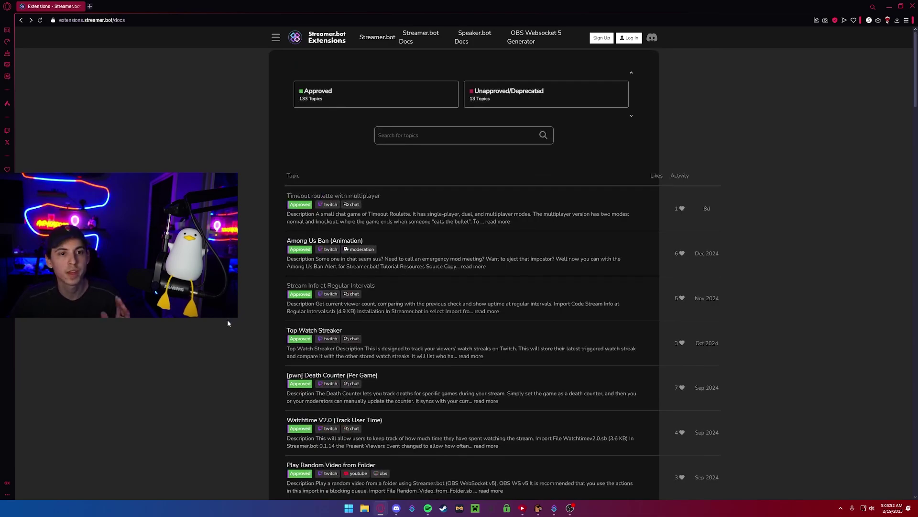
pyautogui.click(410, 134)
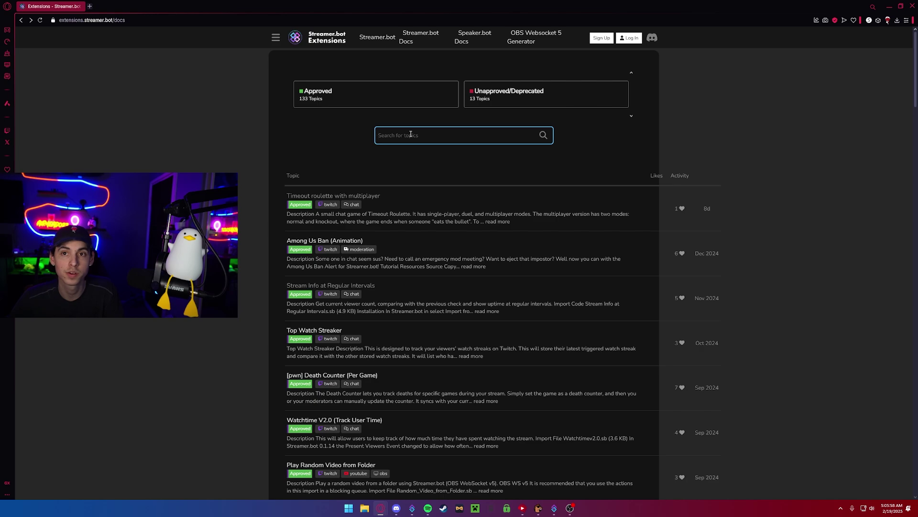
pyautogui.write('spo')
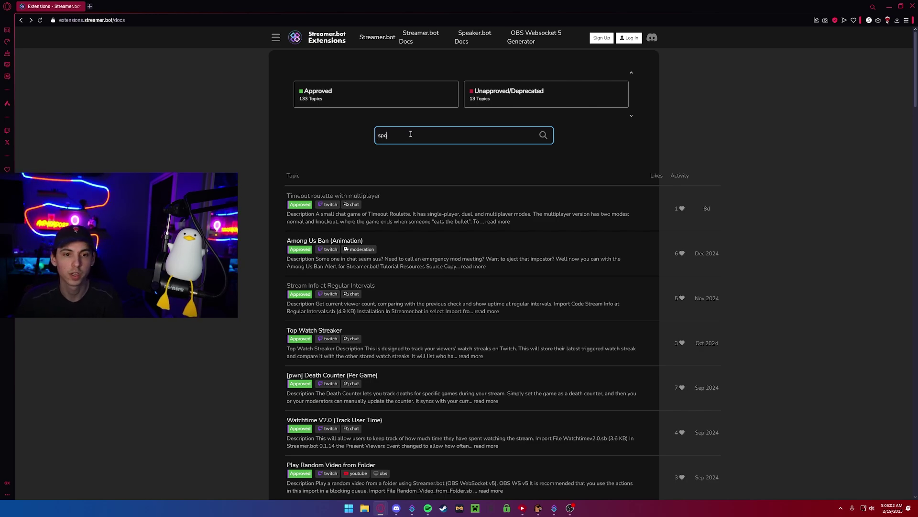
pyautogui.write('tify')
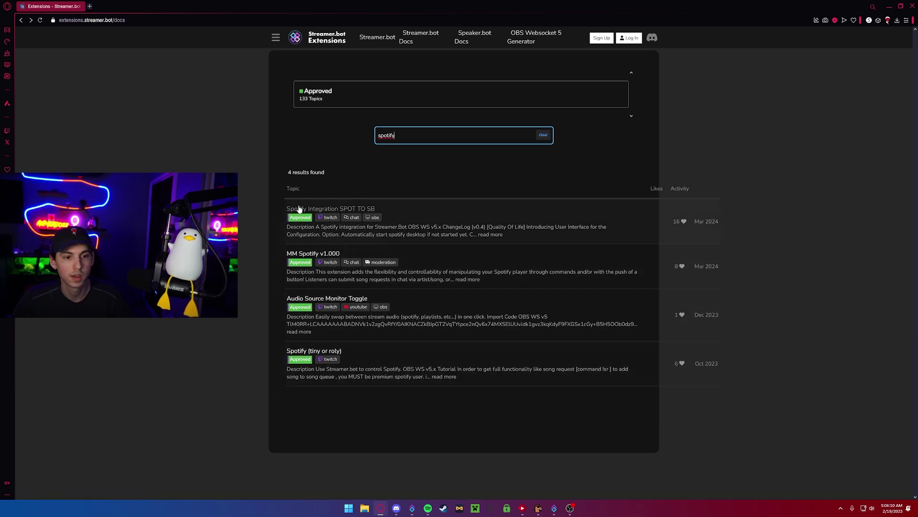
# Open the Spotify Integration SPOT TO SB extension page and download SPOT_TO_SB_0.4.17.sb.
pyautogui.click(392, 214)
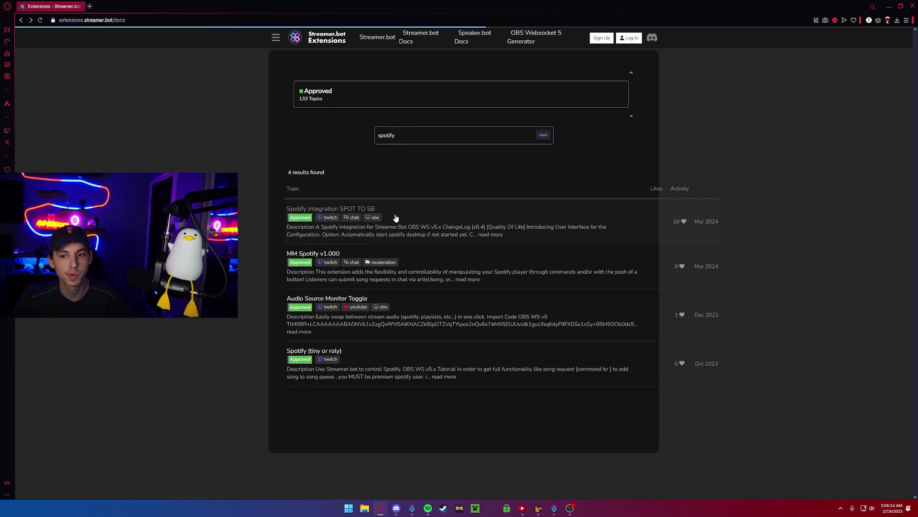
pyautogui.scroll(-6, 296, 224)
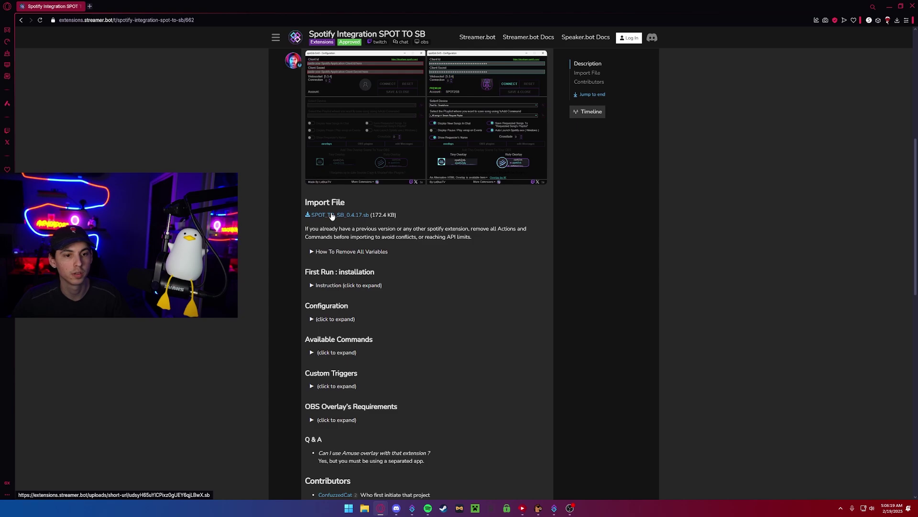
pyautogui.click(335, 215)
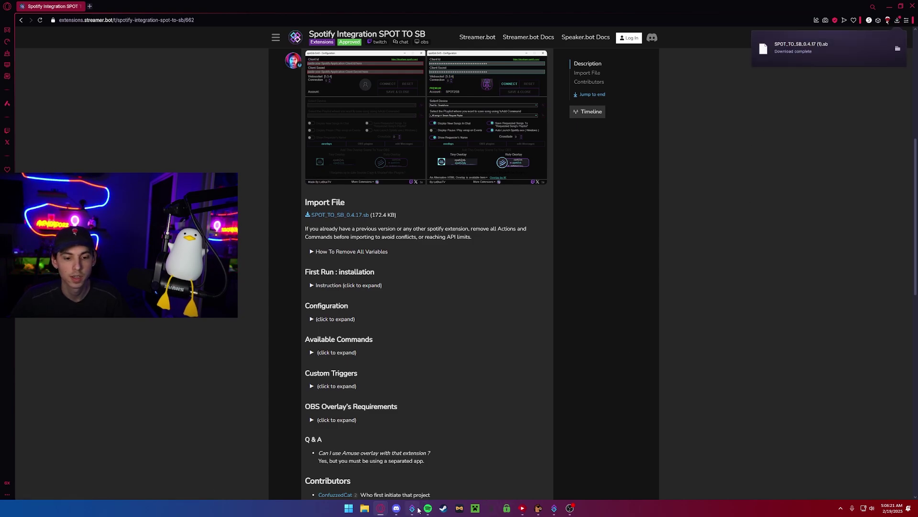
# Switch to Streamer.bot and import the downloaded SPOT_TO_SB_0.4.17.sb extension with all its actions and commands.
pyautogui.click(553, 508)
pyautogui.click(58, 13)
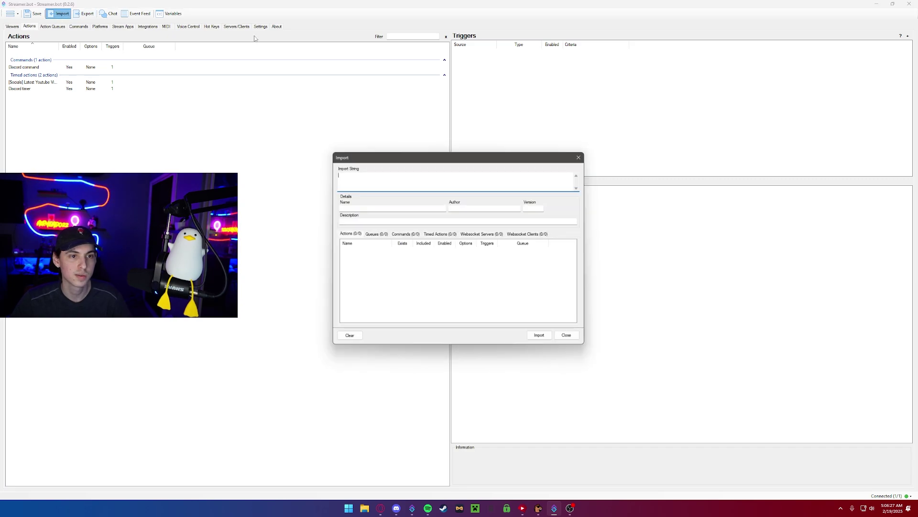
pyautogui.moveTo(917, 193); pyautogui.dragTo(443, 184)
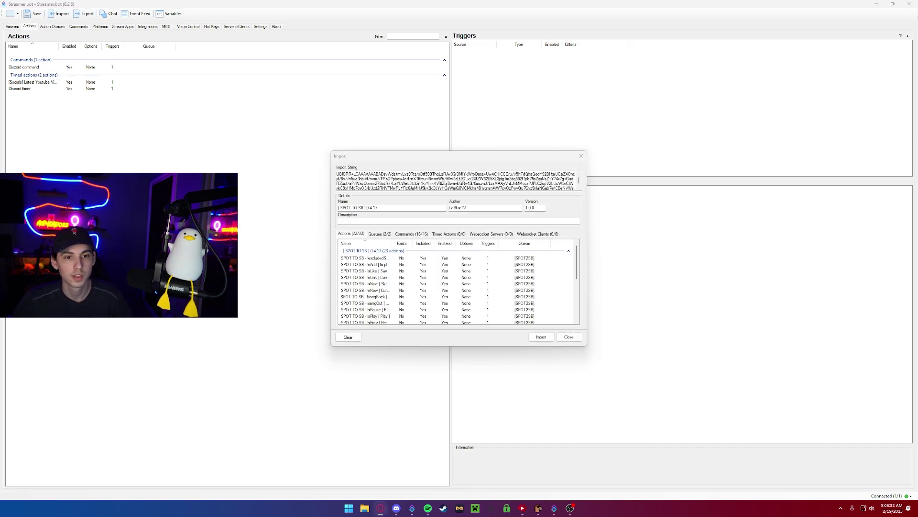
pyautogui.scroll(-4, 452, 291)
pyautogui.scroll(-3, 452, 291)
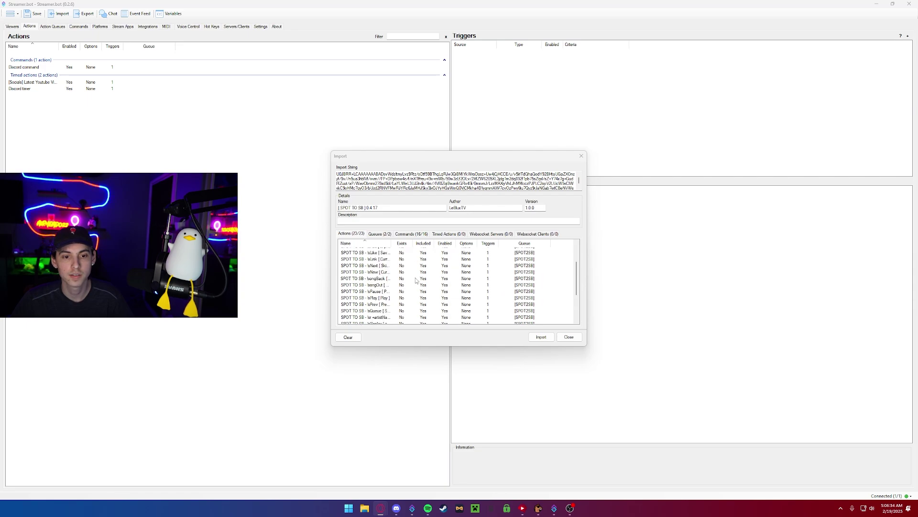
pyautogui.scroll(3, 411, 290)
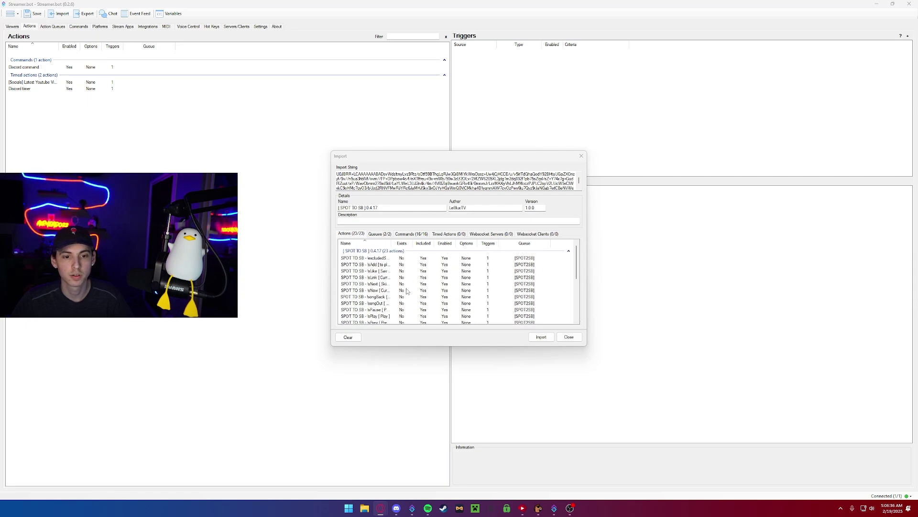
pyautogui.scroll(-5, 408, 291)
pyautogui.click(541, 336)
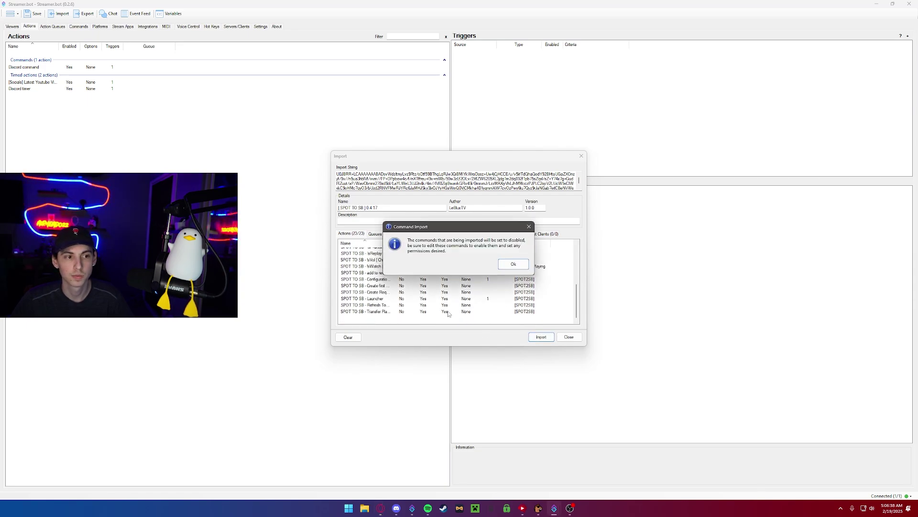
pyautogui.click(513, 264)
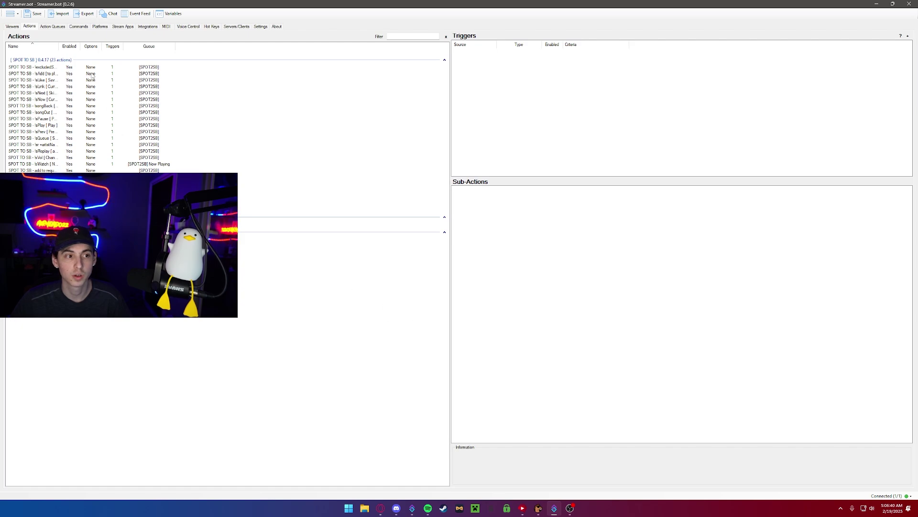
# Enable all commands in the spot2sb Mod Only Commands and spot2sb Not Restricted Commands groups.
pyautogui.click(78, 26)
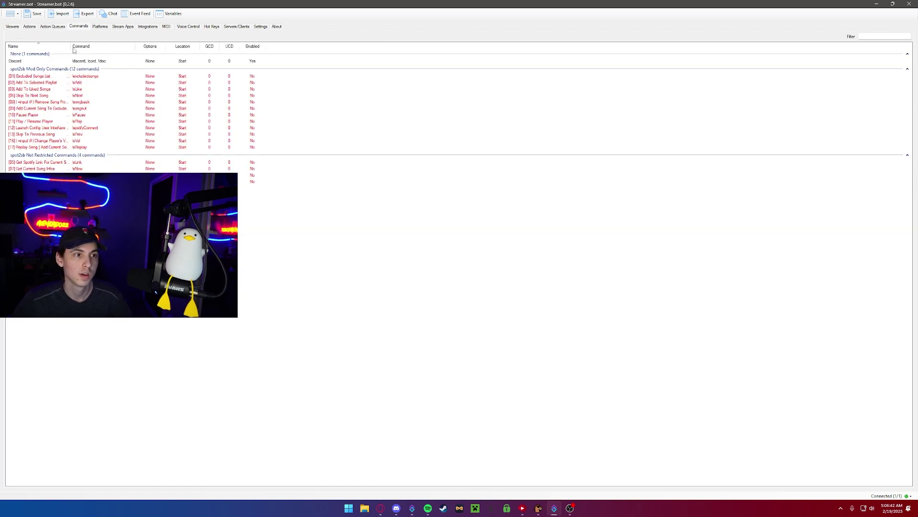
pyautogui.rightClick(63, 69)
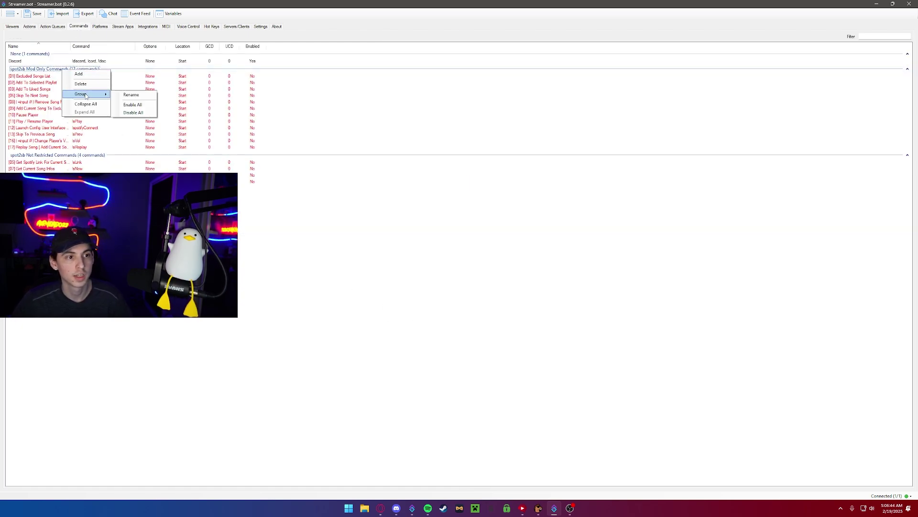
pyautogui.click(29, 70)
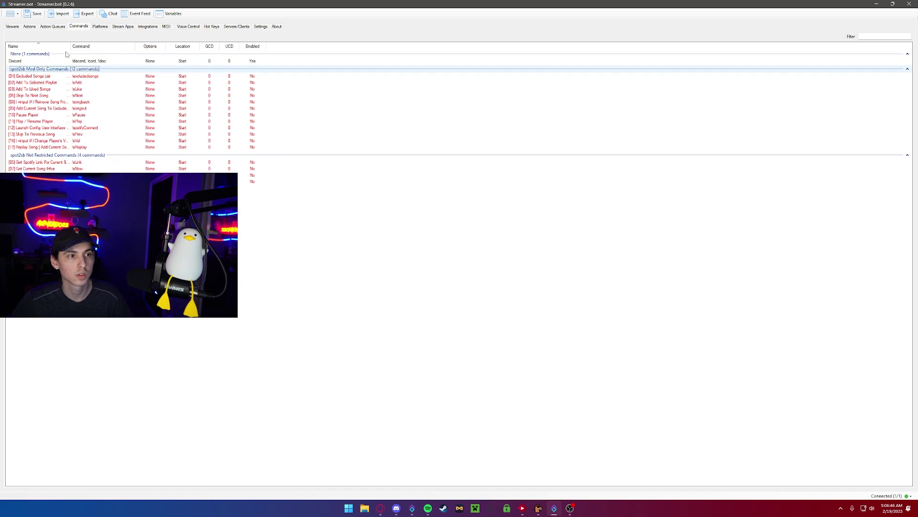
pyautogui.rightClick(58, 70)
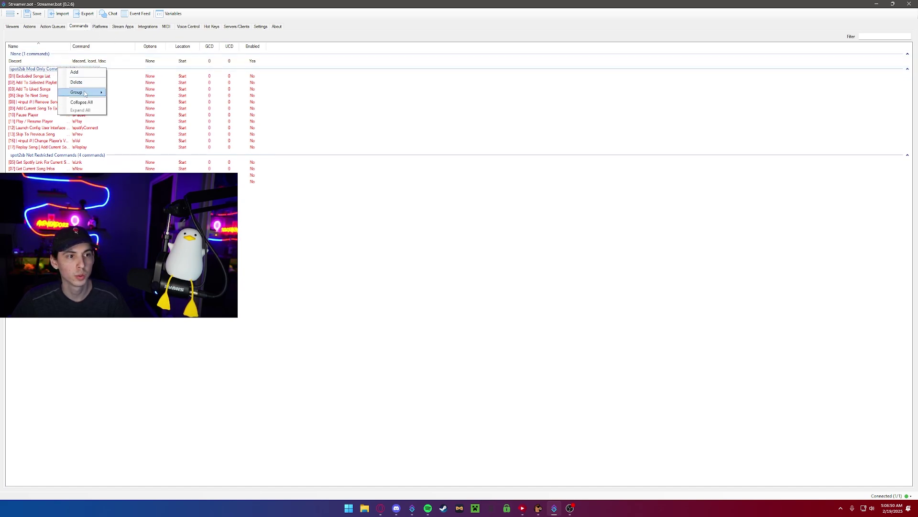
pyautogui.moveTo(81, 92)
pyautogui.click(128, 104)
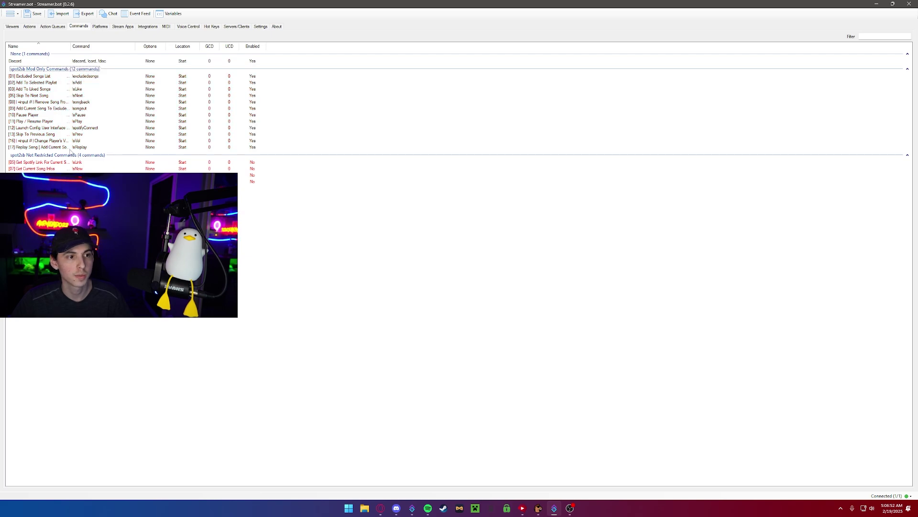
pyautogui.rightClick(61, 156)
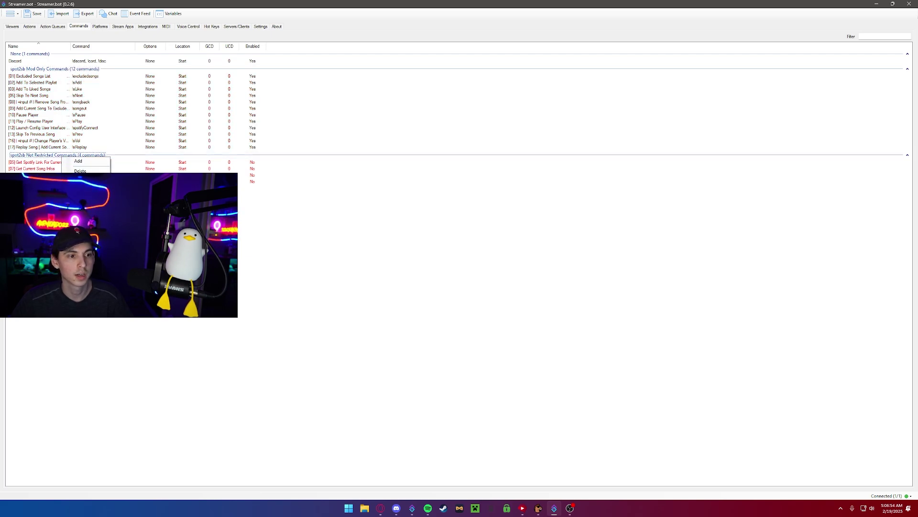
pyautogui.click(131, 189)
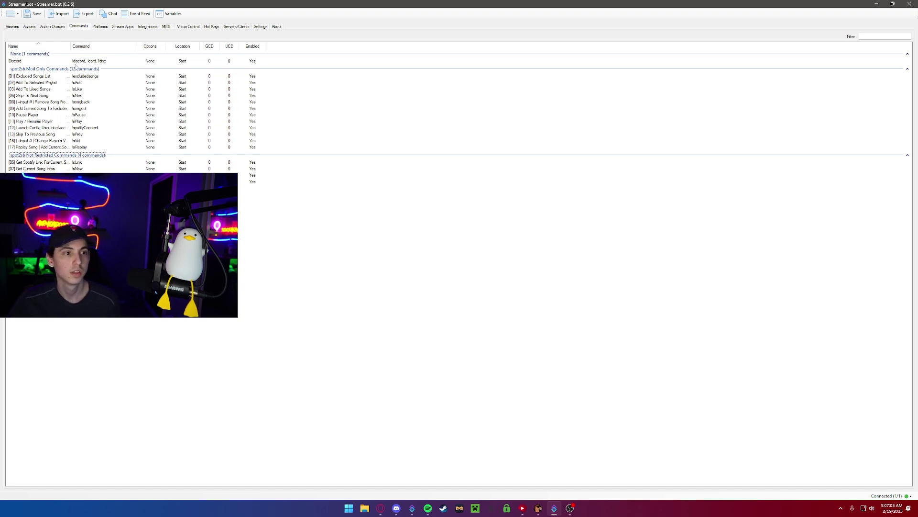
# Review the imported spot2sb mod-only and unrestricted commands, such as !sAdd, !sNext, !sPause, !sVol, !sLink and !sNow.
pyautogui.click(90, 78)
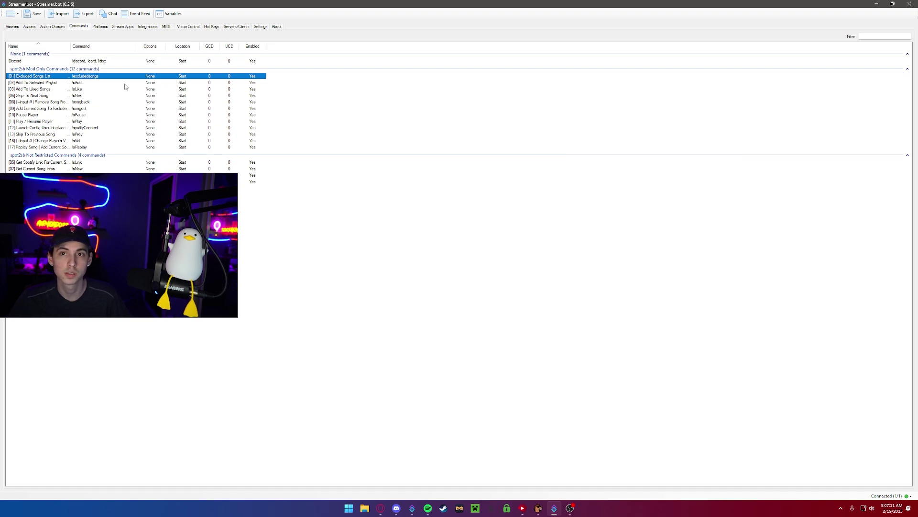
pyautogui.click(111, 84)
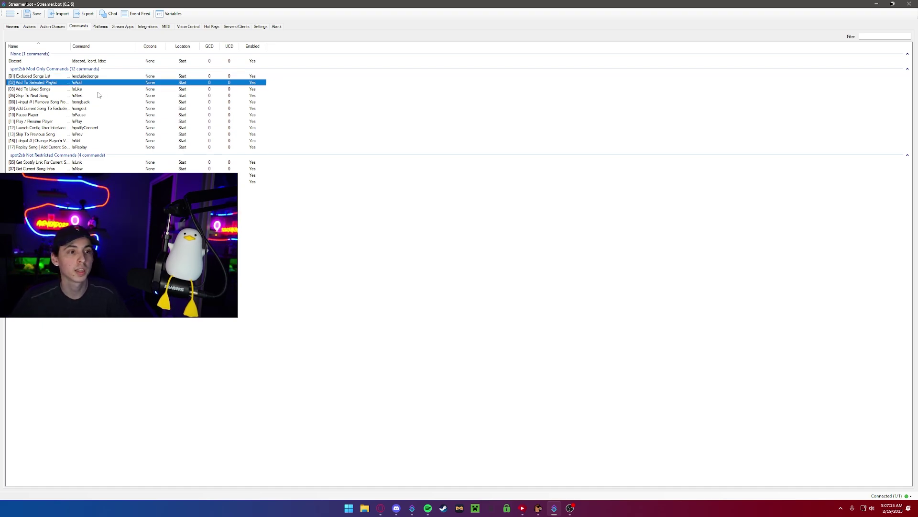
pyautogui.click(98, 91)
pyautogui.click(94, 96)
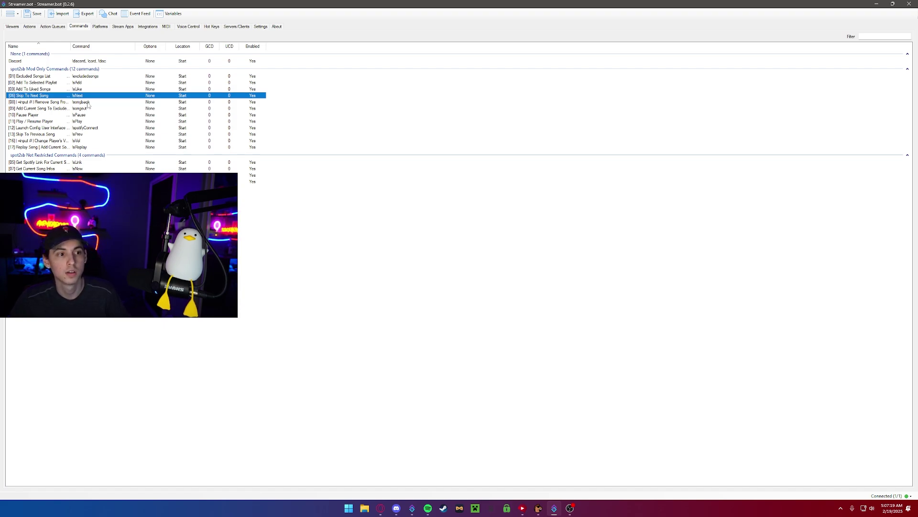
pyautogui.click(84, 115)
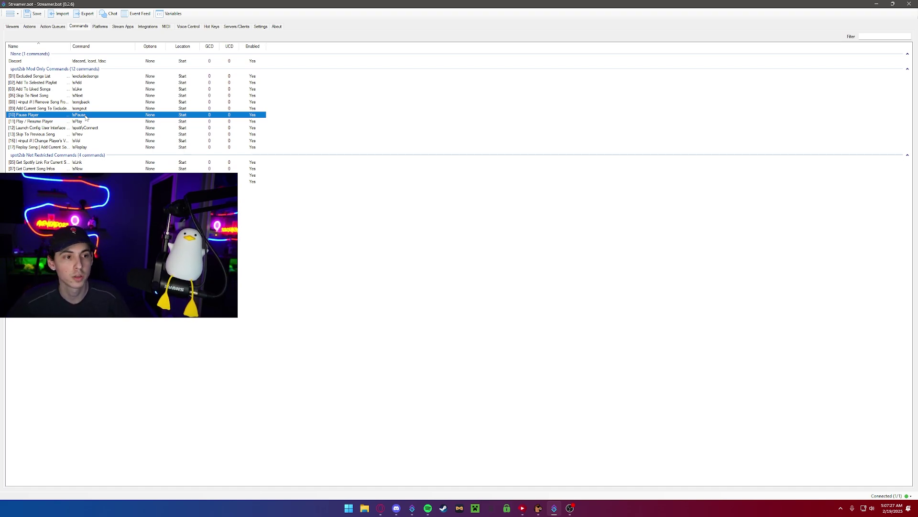
pyautogui.click(81, 141)
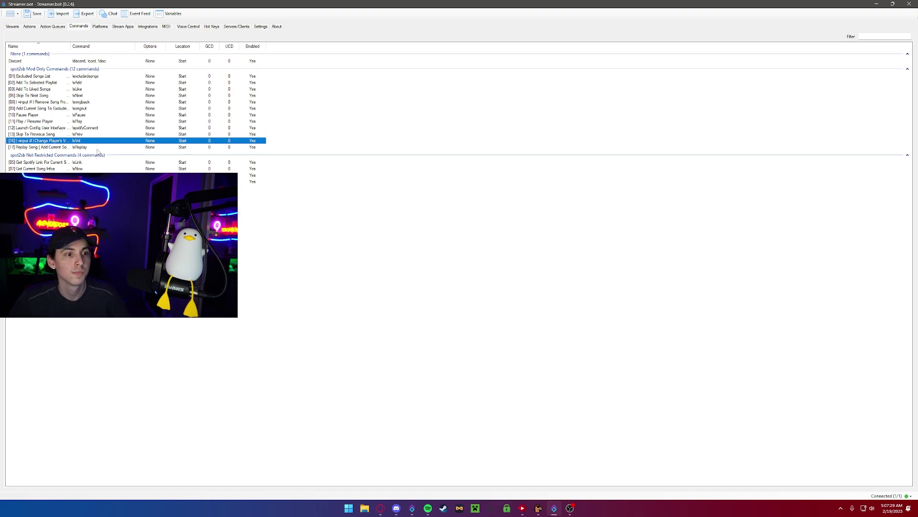
pyautogui.click(73, 156)
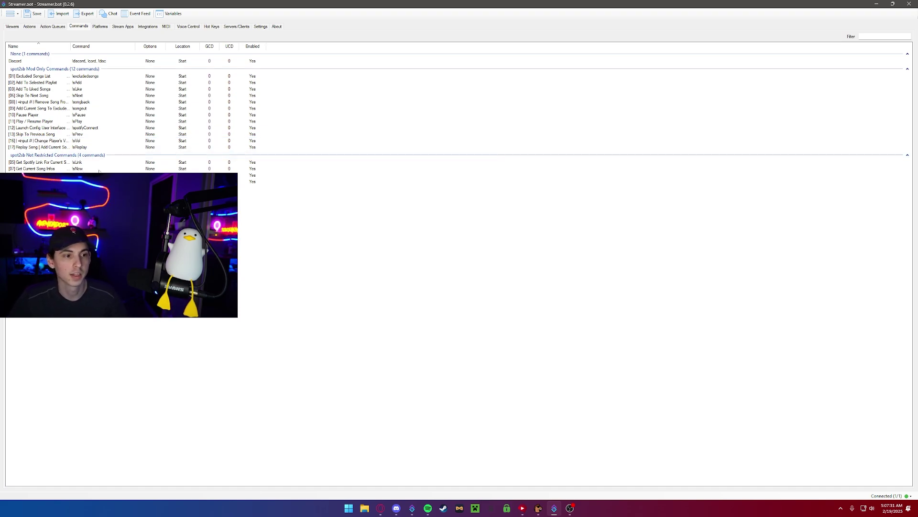
pyautogui.click(151, 162)
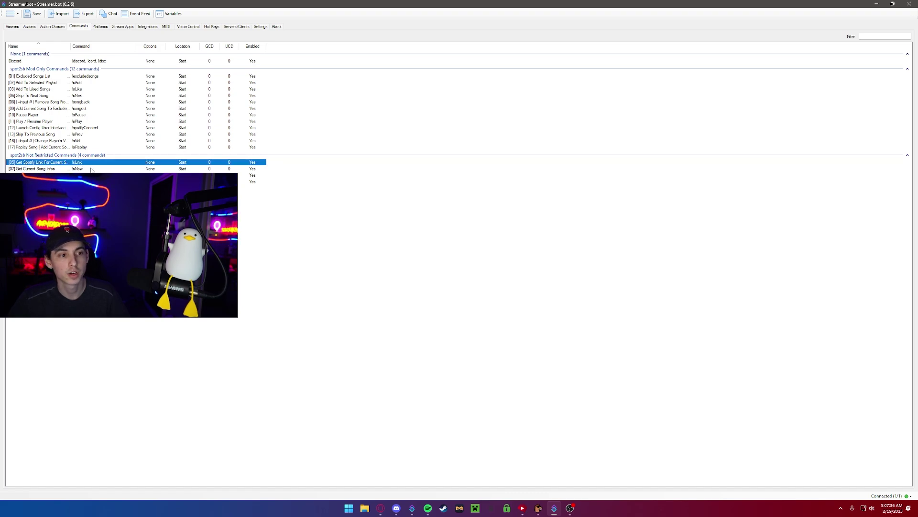
pyautogui.click(106, 192)
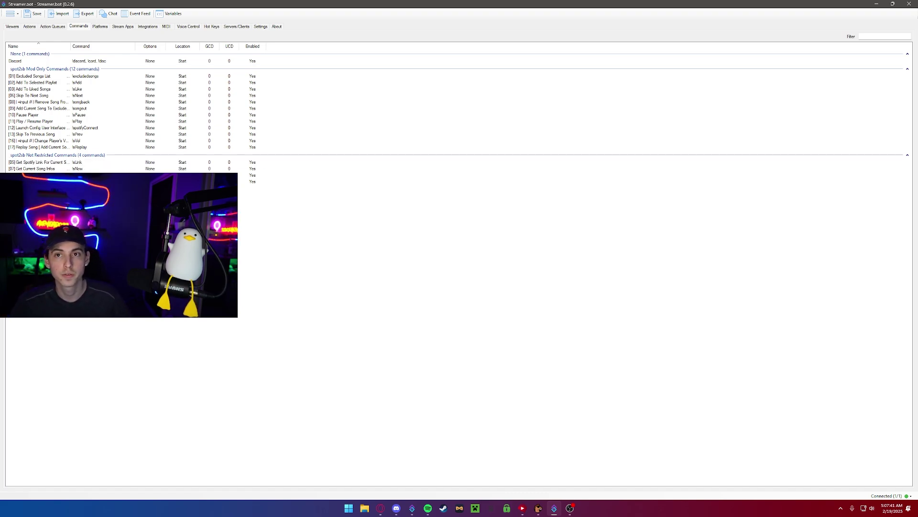
pyautogui.click(84, 163)
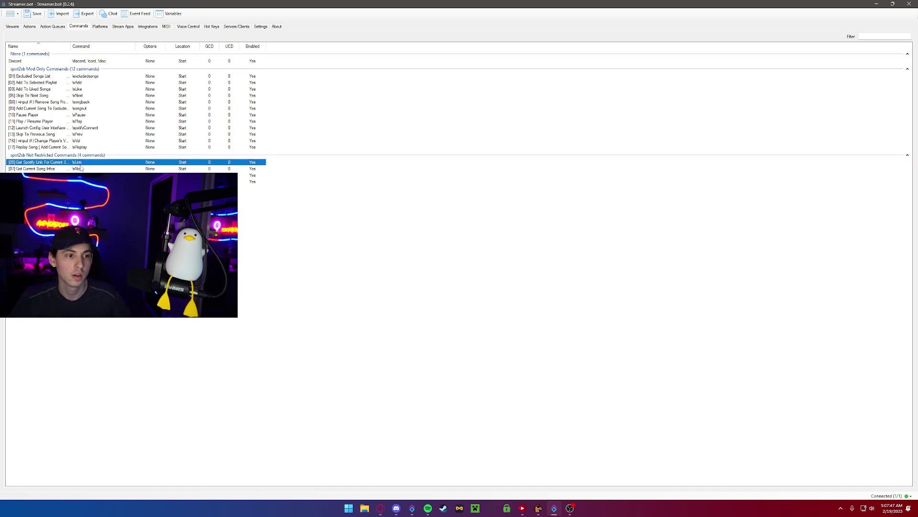
pyautogui.click(82, 169)
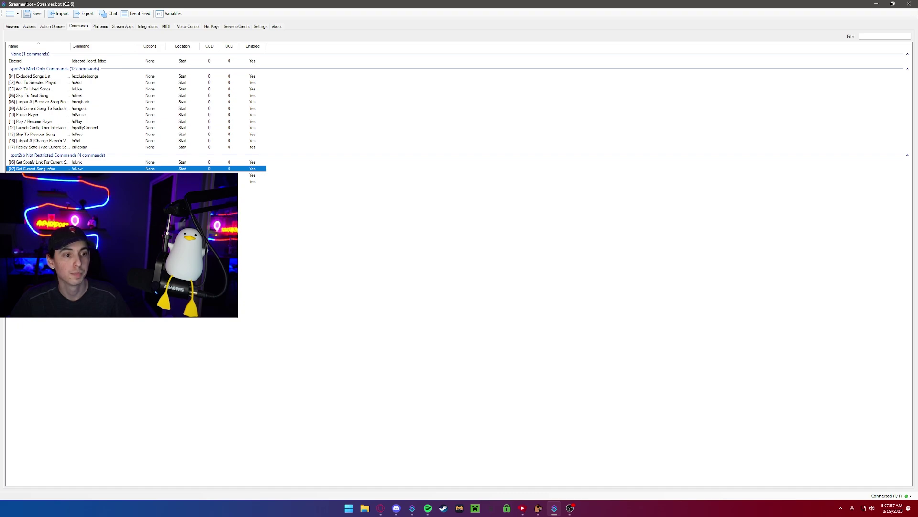
pyautogui.click(81, 175)
pyautogui.click(81, 182)
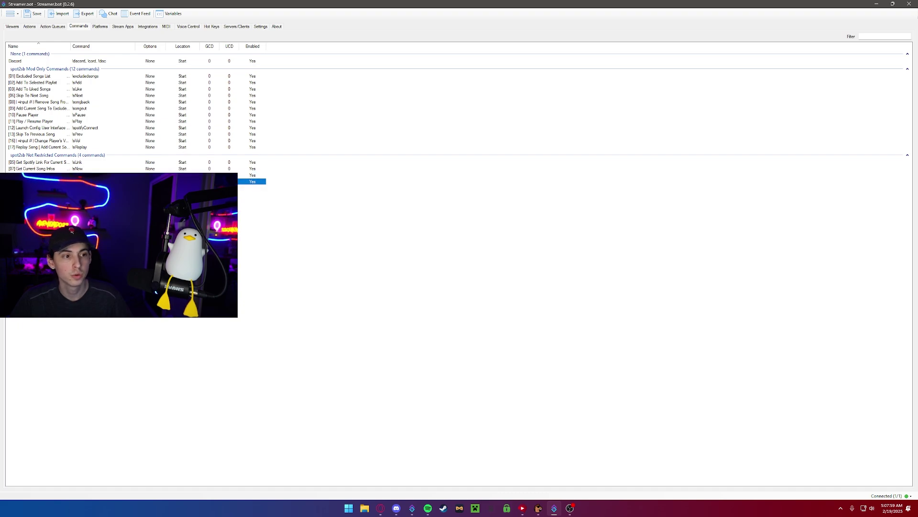
pyautogui.click(64, 154)
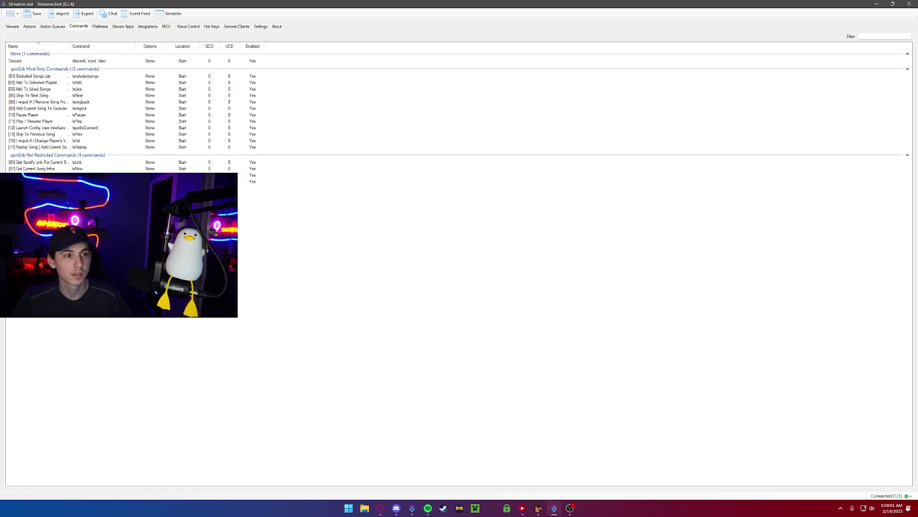
# Edit the Song Request command !sr so that the Subscribers group is allowed to use it.
pyautogui.doubleClick(81, 182)
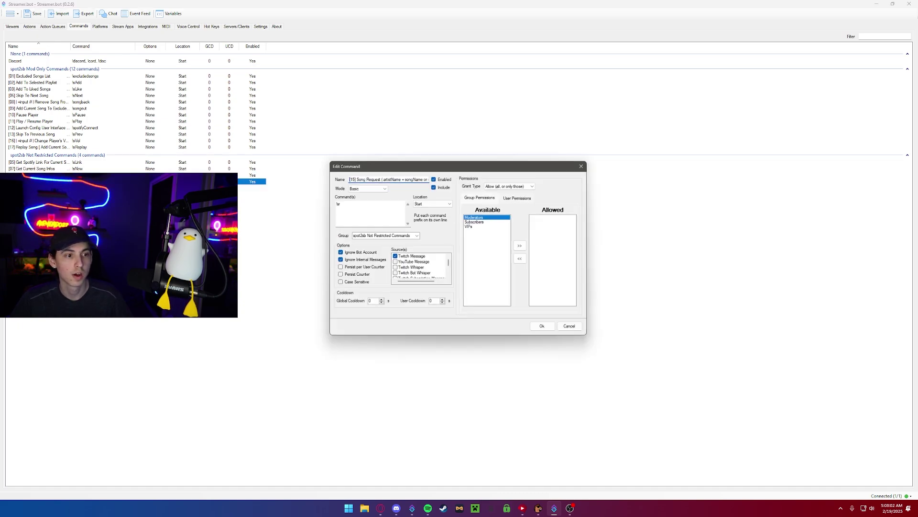
pyautogui.click(485, 222)
pyautogui.click(522, 245)
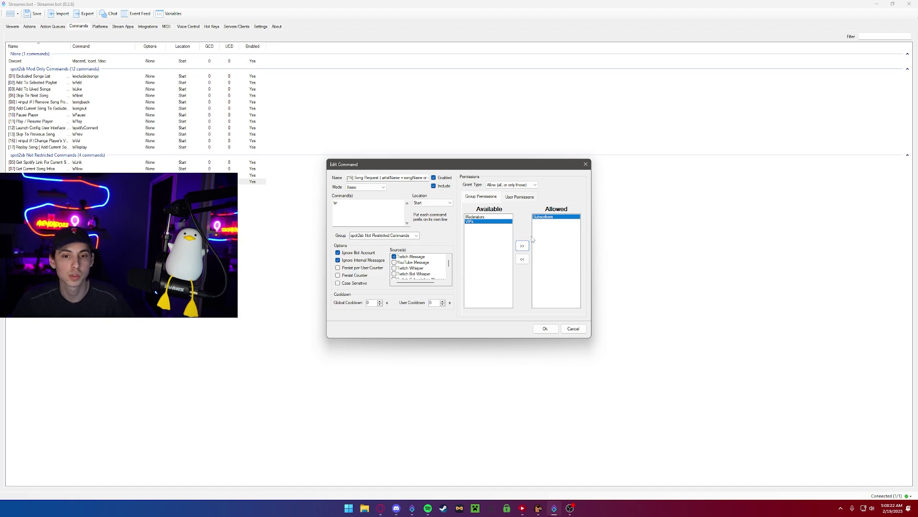
pyautogui.click(544, 328)
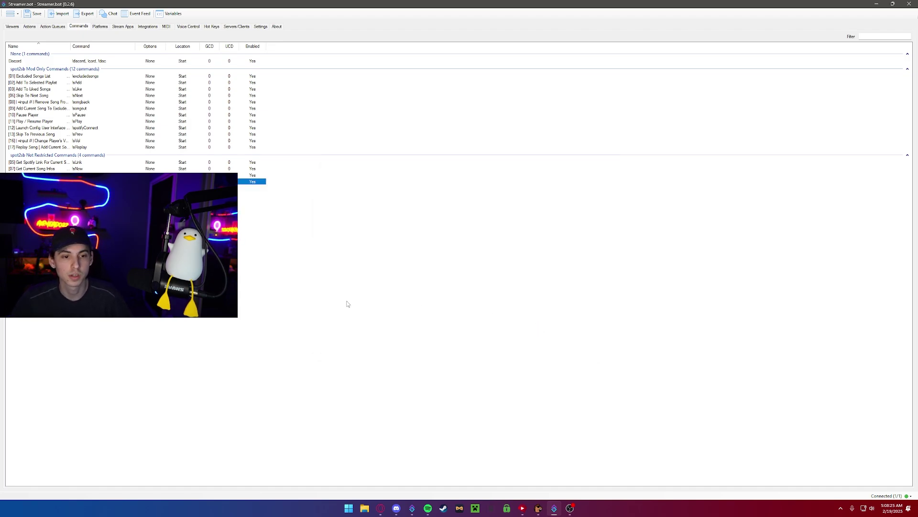
# Open the spot2sb configuration window by testing the command trigger of the SPOT TO SB Configuration action.
pyautogui.click(29, 27)
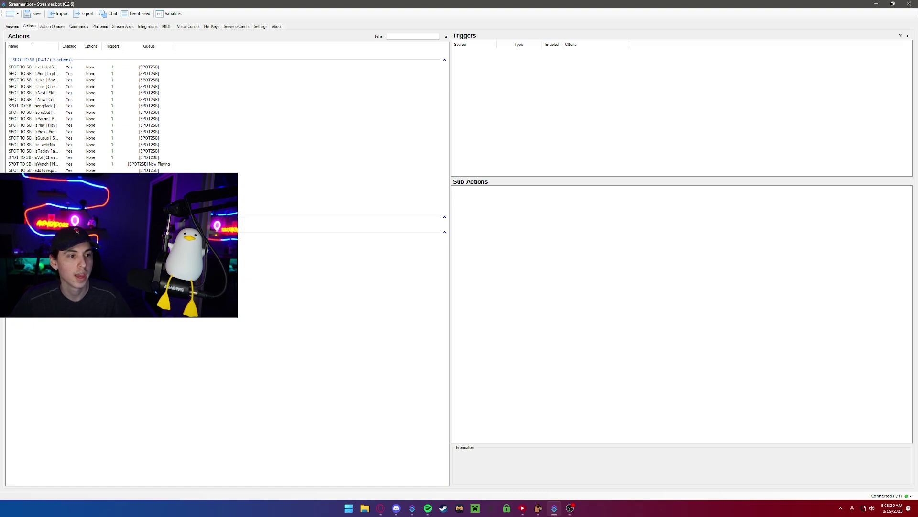
pyautogui.click(33, 225)
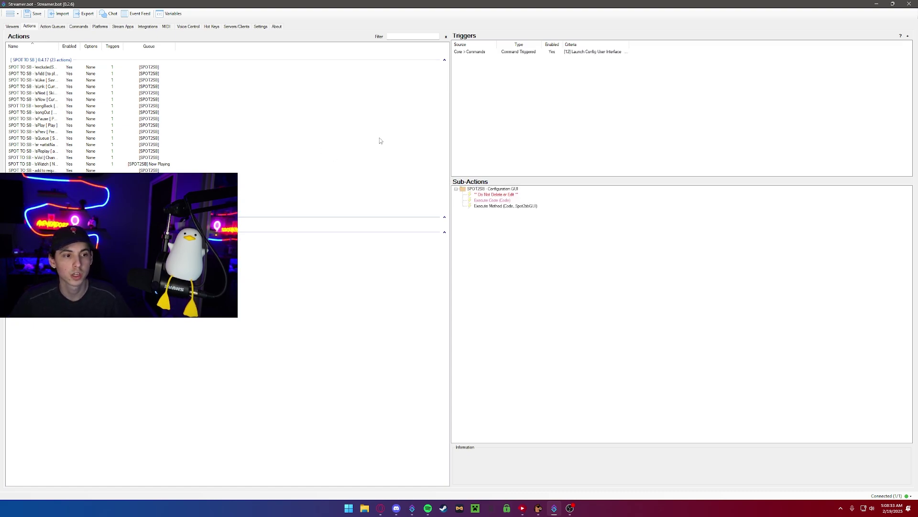
pyautogui.click(506, 52)
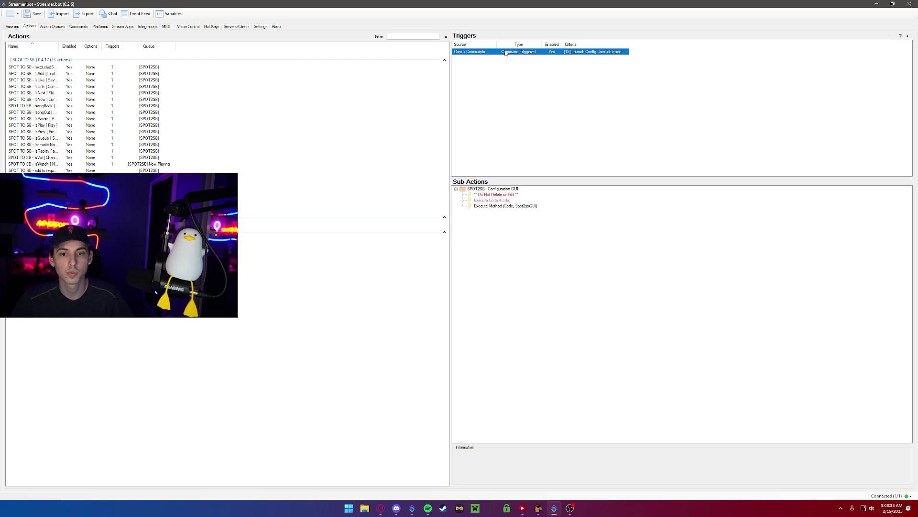
pyautogui.rightClick(506, 52)
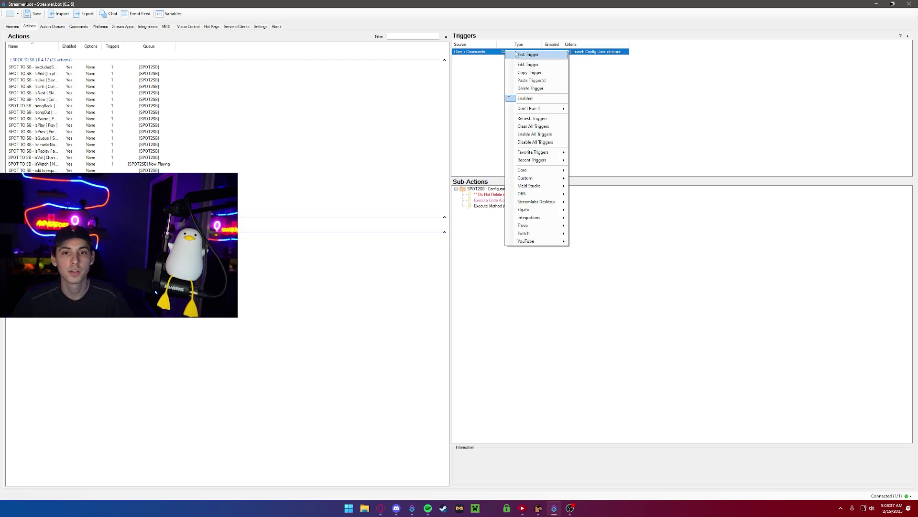
pyautogui.click(517, 56)
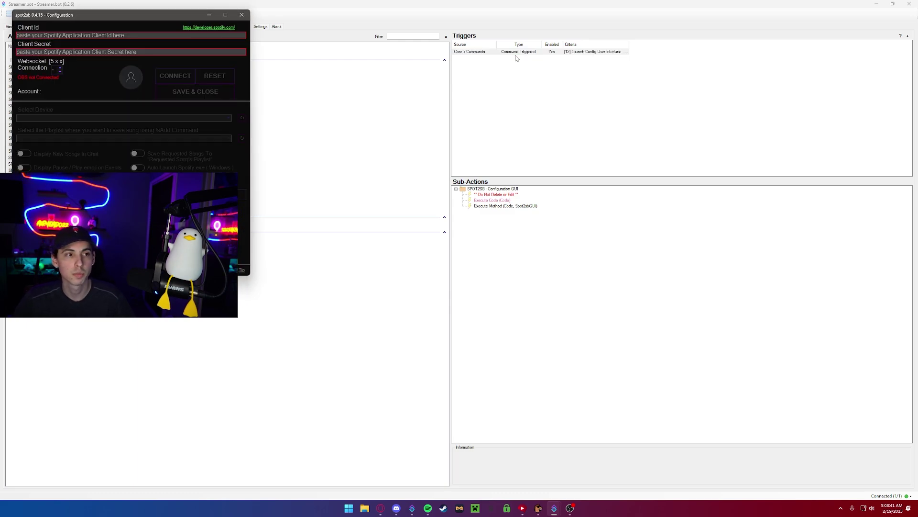
# Move the spot2sb configuration window into clear view and fill in the Spotify application's Client Id and Client Secret.
pyautogui.moveTo(148, 16); pyautogui.dragTo(466, 79)
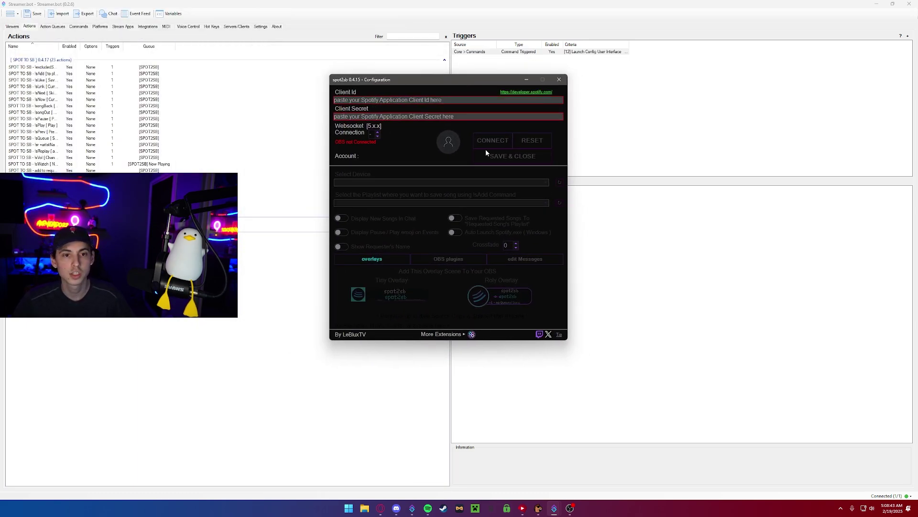
pyautogui.click(353, 100)
pyautogui.click(382, 117)
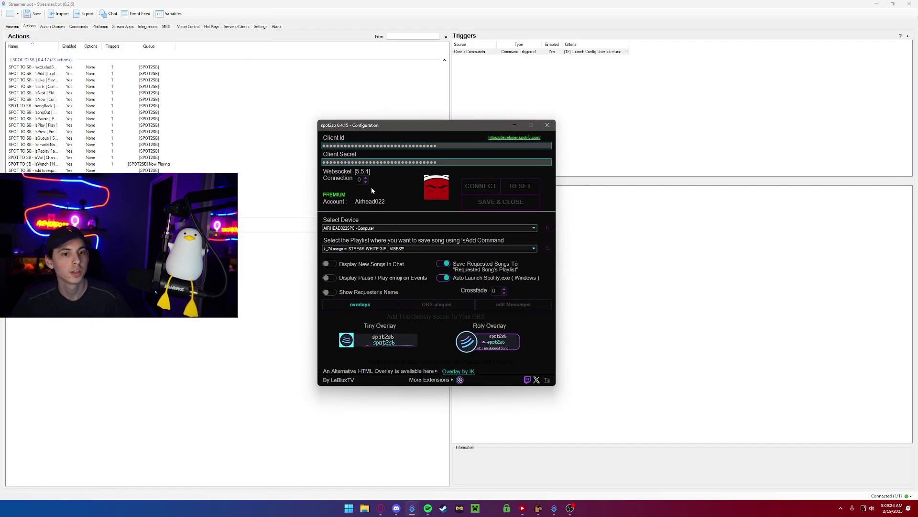
# Choose the computer as the Spotify playback device in the spot2sb configuration.
pyautogui.click(336, 229)
pyautogui.click(336, 234)
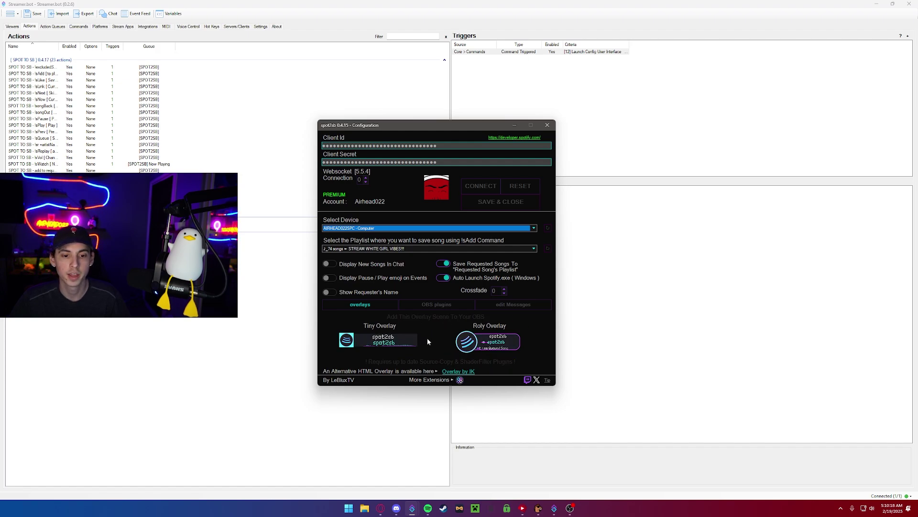
# Review the spot2sb overlays, OBS plugins and editable messages, including the message for an already added song, and close the configuration window.
pyautogui.click(436, 304)
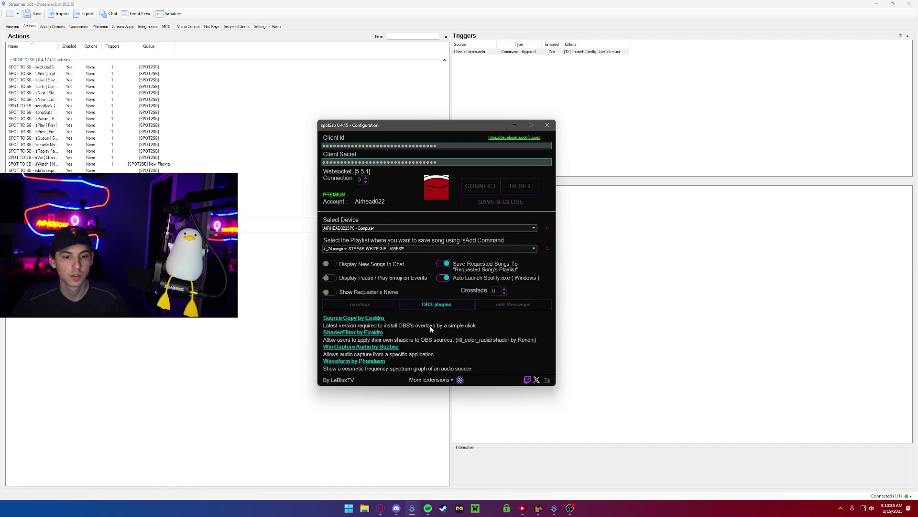
pyautogui.click(513, 305)
pyautogui.click(360, 305)
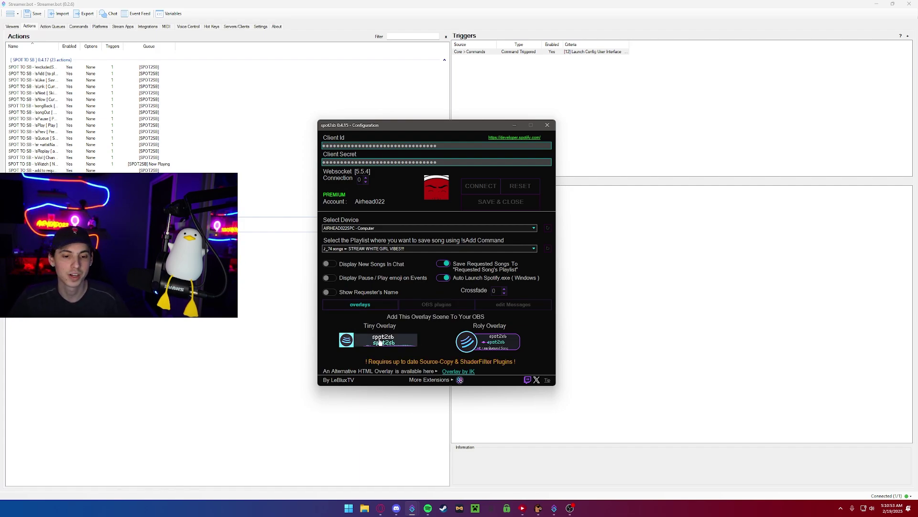
pyautogui.click(430, 305)
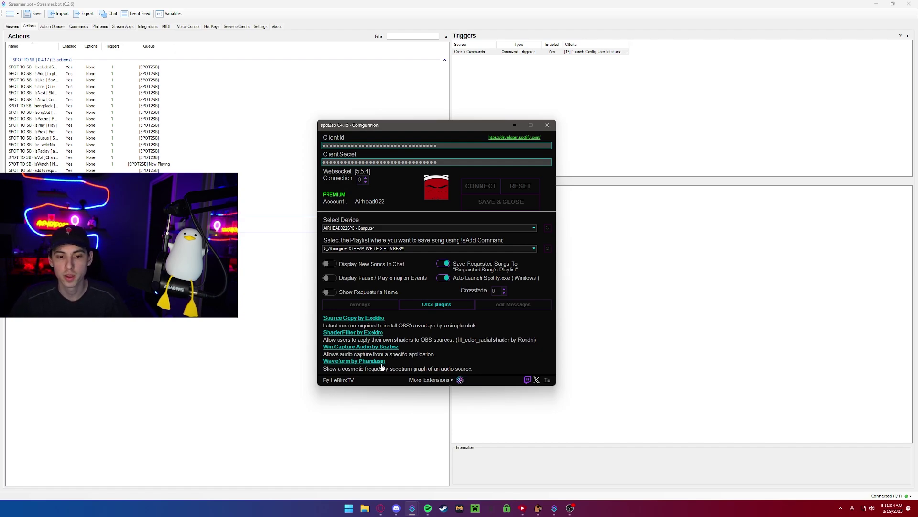
pyautogui.hotkey('ctrl', 'Tab')
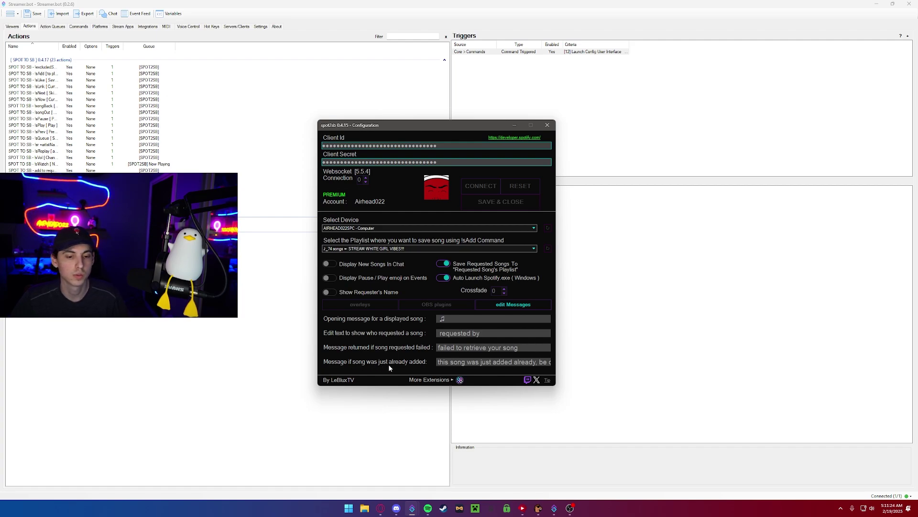
pyautogui.moveTo(439, 363); pyautogui.dragTo(560, 361)
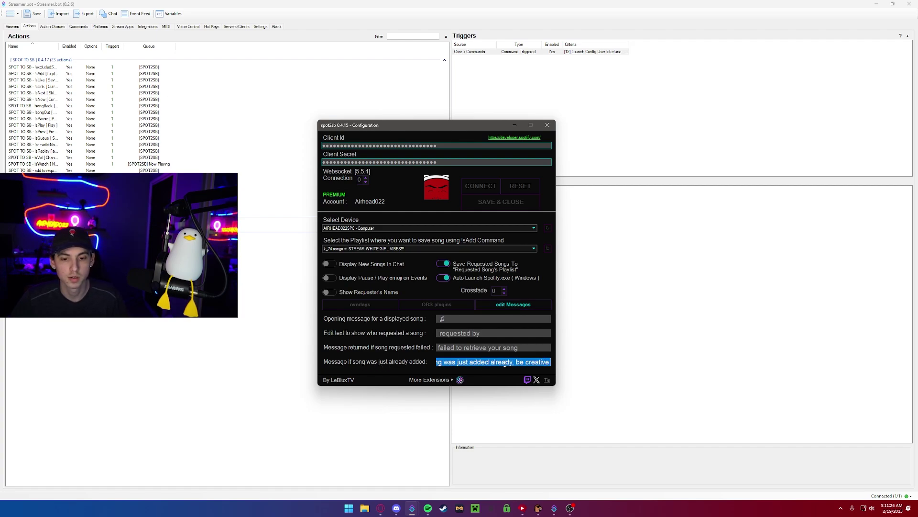
pyautogui.click(443, 363)
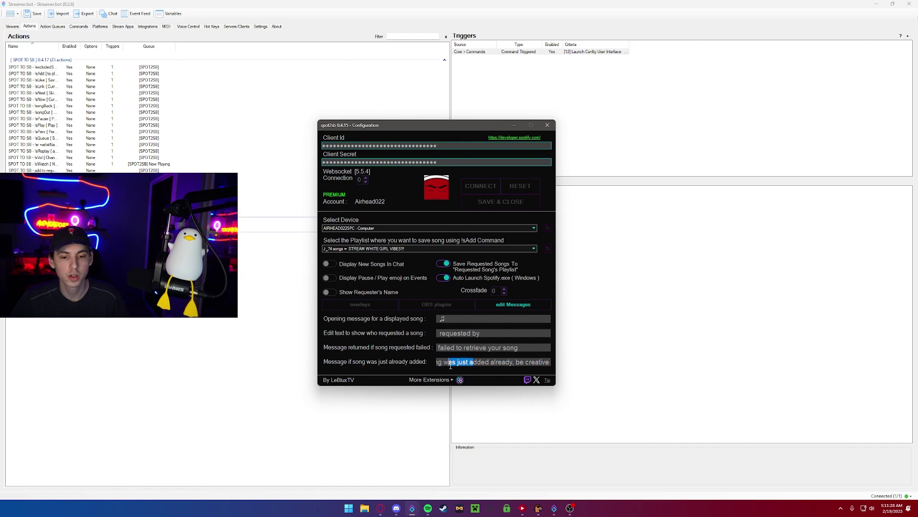
pyautogui.hotkey('ctrl', 'a')
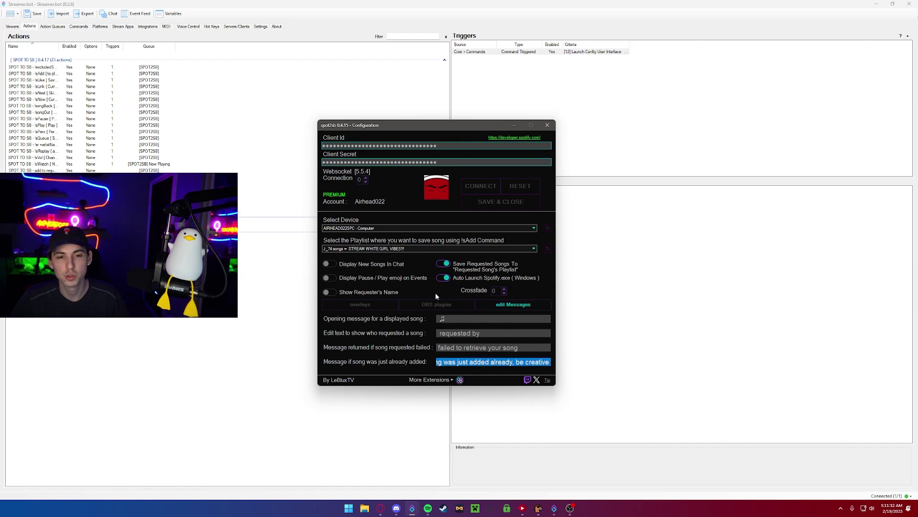
pyautogui.click(547, 126)
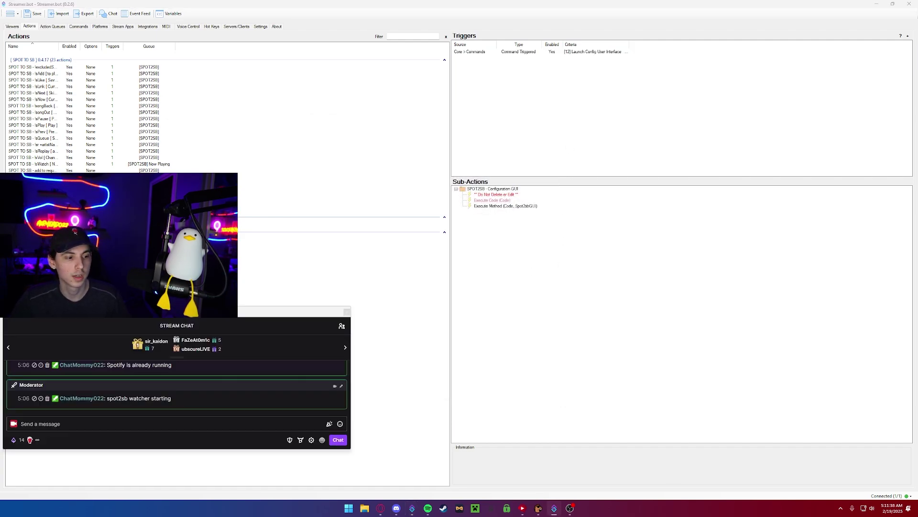
# Test the song request command by sending "!sr good lookin' - dixon dallas" in the stream chat.
pyautogui.click(108, 422)
pyautogui.write('!')
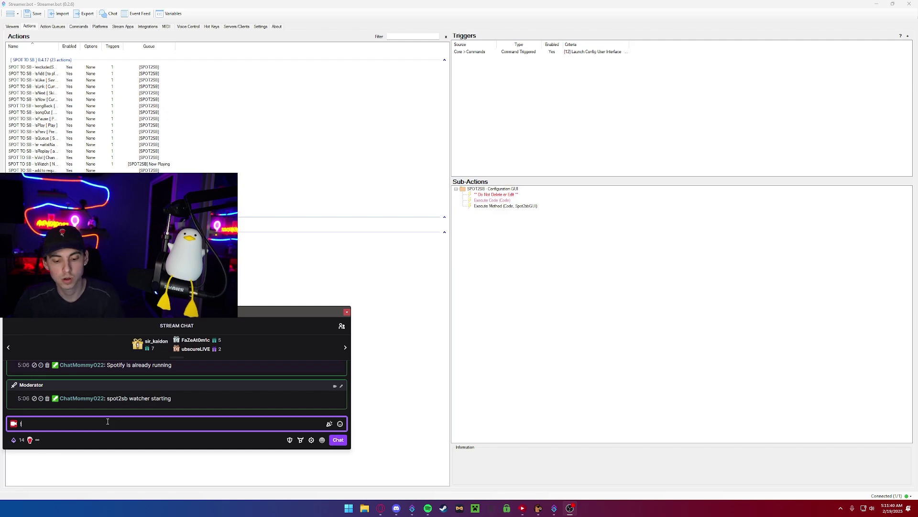
pyautogui.write('sr')
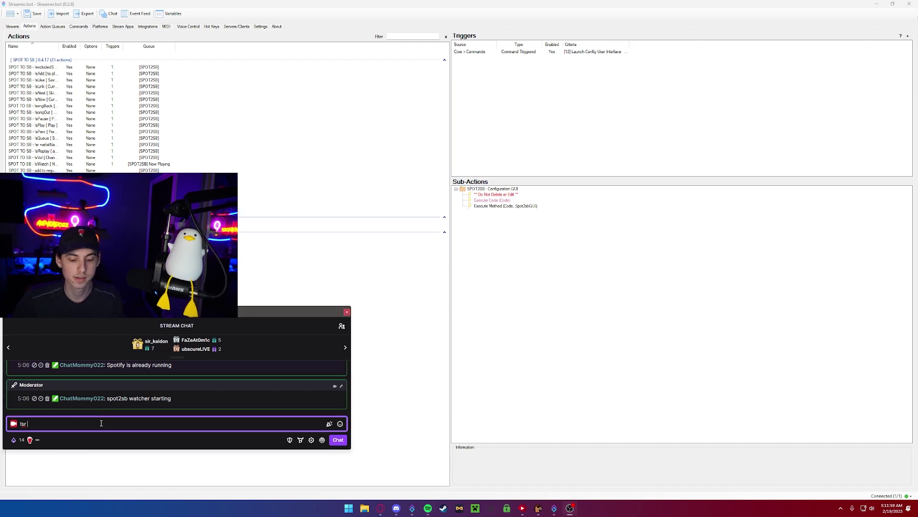
pyautogui.write('good')
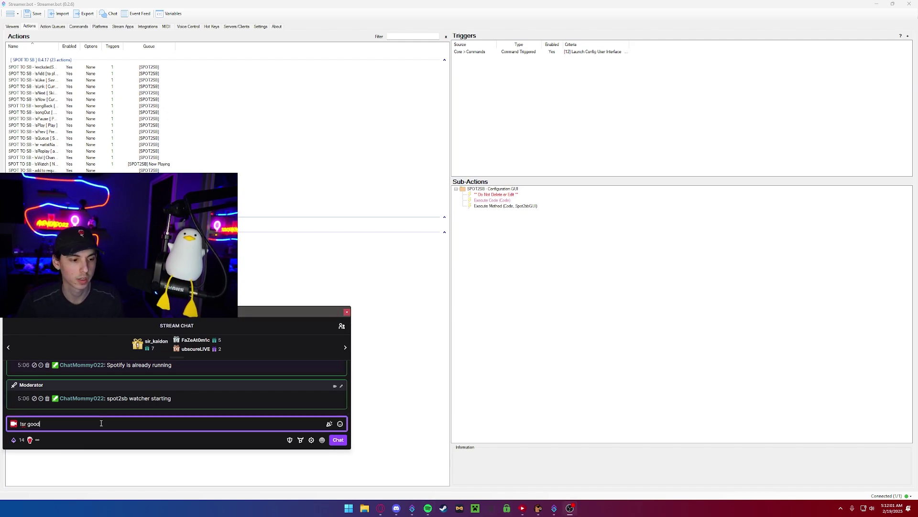
pyautogui.write(" lookin' ")
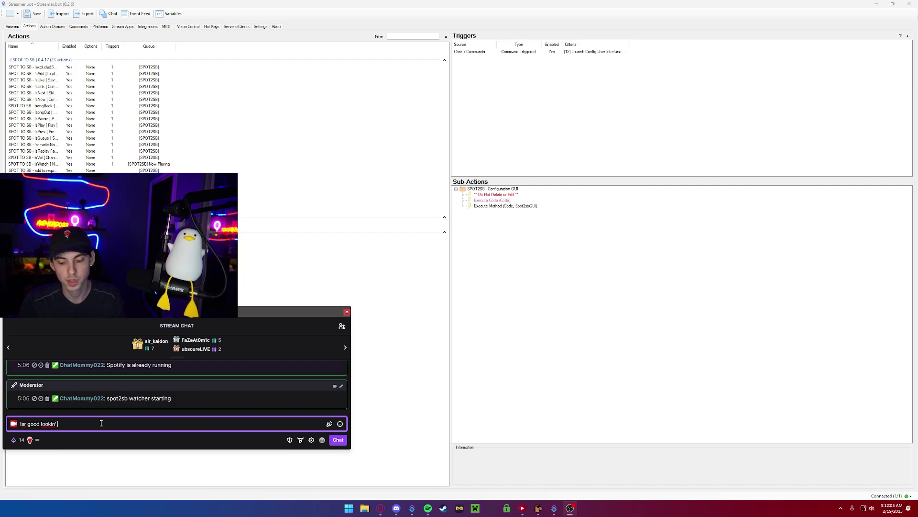
pyautogui.write('- ')
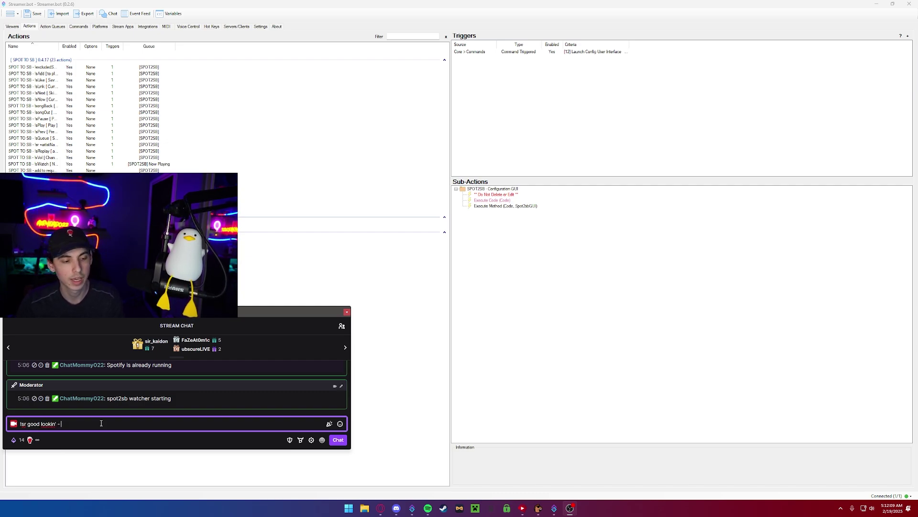
pyautogui.write('dixon dallas')
pyautogui.press('Return')
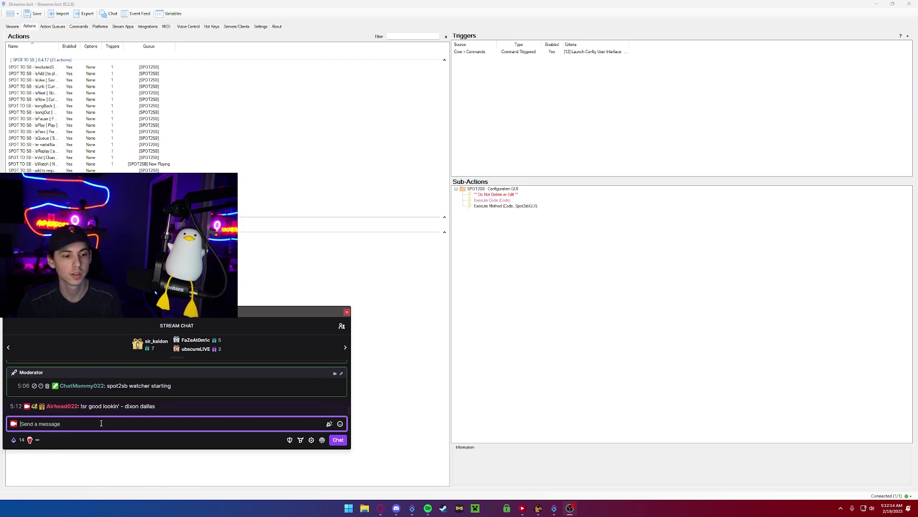
# Examine the bot account's reply to the song request in the stream chat, including its song title and emoji.
pyautogui.scroll(1, 134, 367)
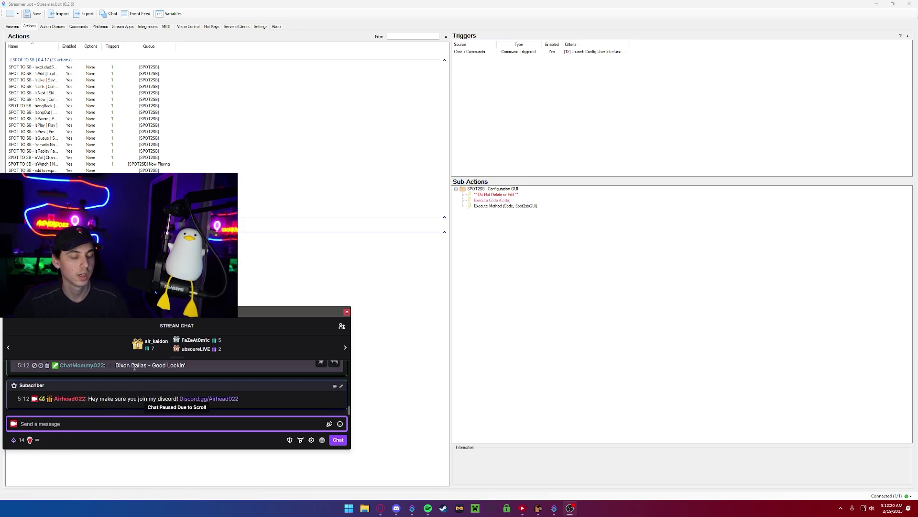
pyautogui.moveTo(187, 367); pyautogui.dragTo(144, 369)
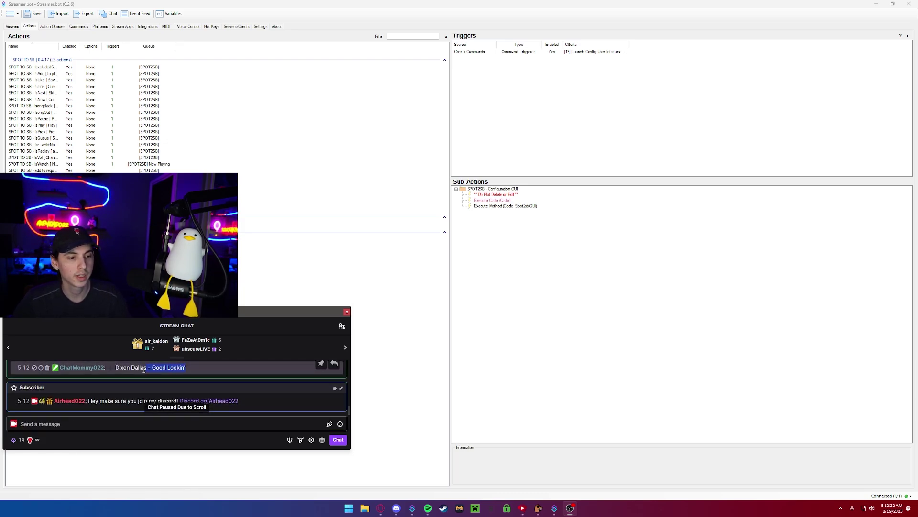
pyautogui.click(118, 368)
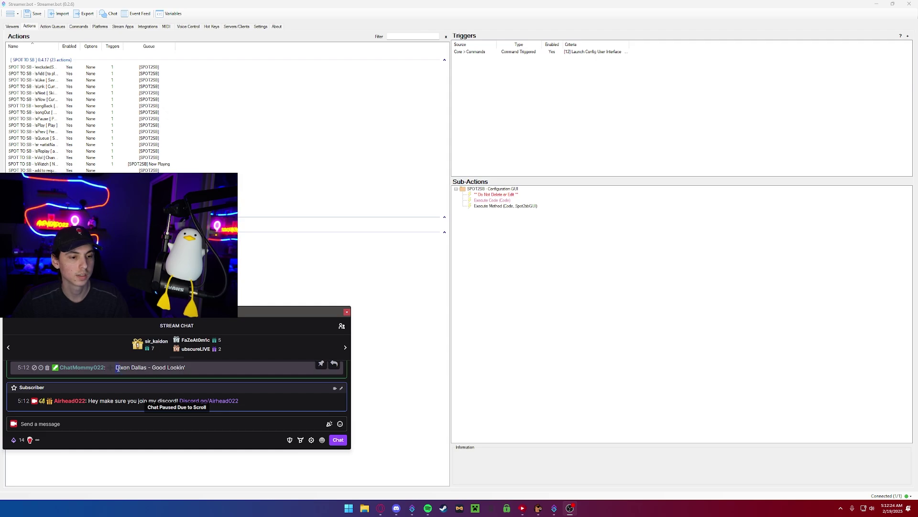
pyautogui.click(187, 374)
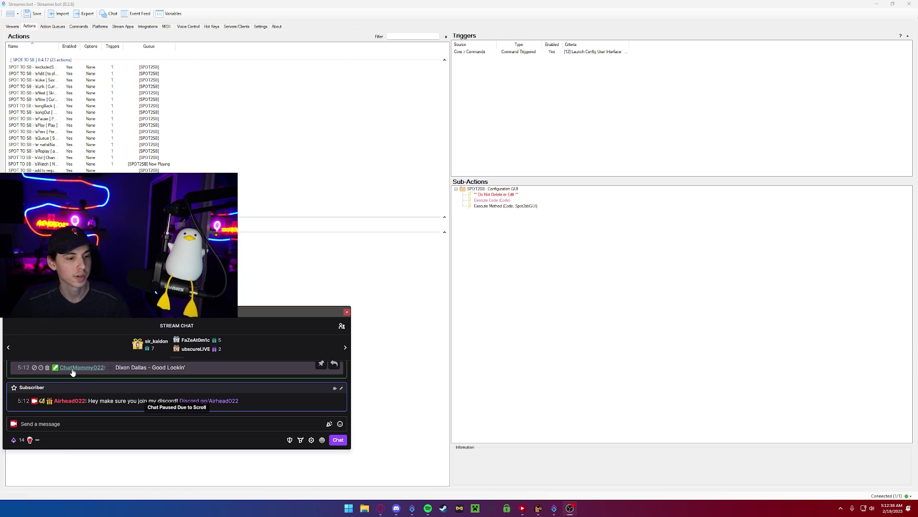
pyautogui.moveTo(59, 371); pyautogui.dragTo(102, 376)
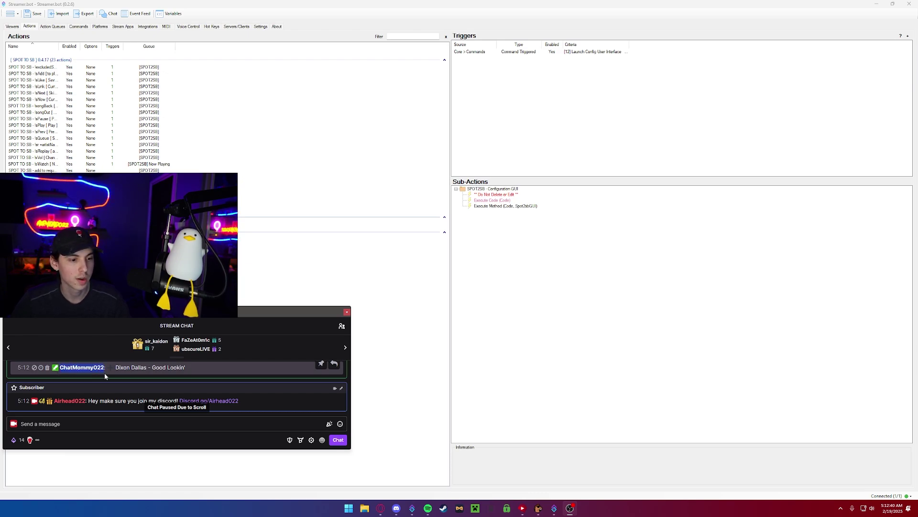
pyautogui.tripleClick(115, 371)
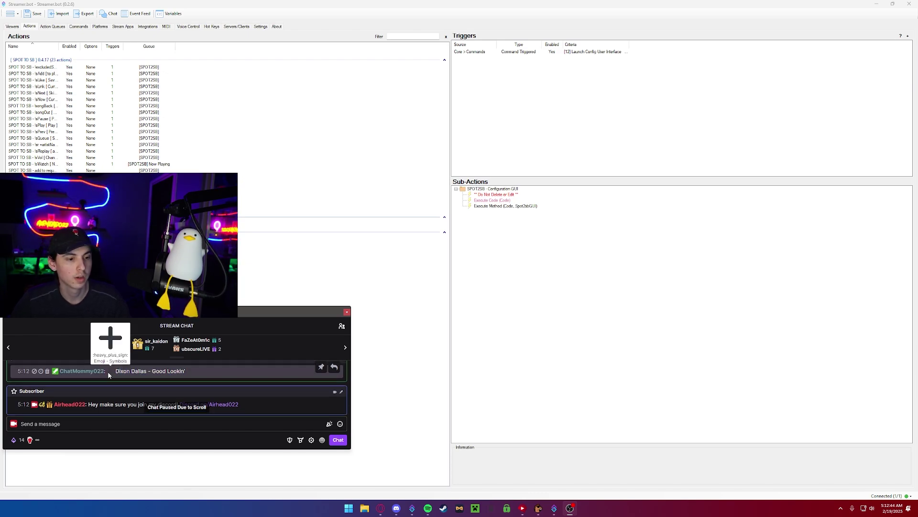
pyautogui.click(202, 374)
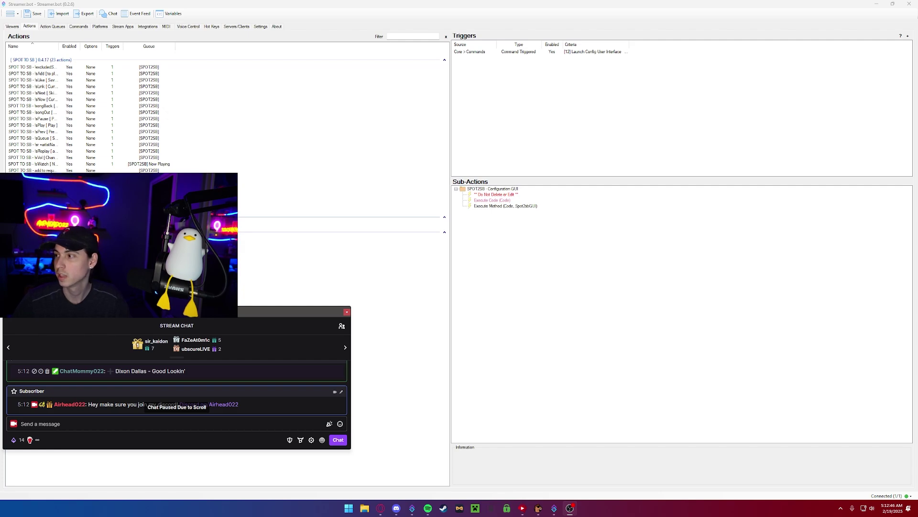
# Bring the Spotify window into view, clear the requested song Good Lookin' from the queue, and minimize Spotify.
pyautogui.moveTo(917, 146); pyautogui.dragTo(464, 127)
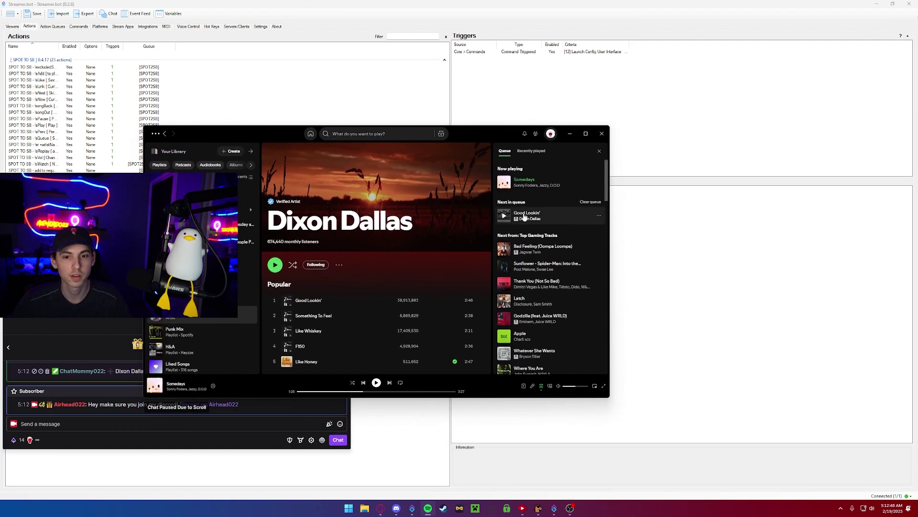
pyautogui.click(584, 207)
pyautogui.click(391, 271)
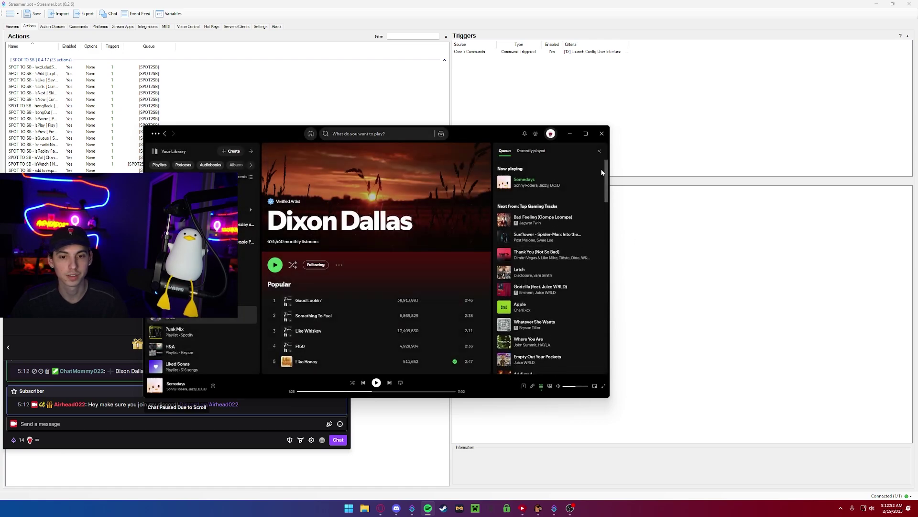
pyautogui.click(571, 134)
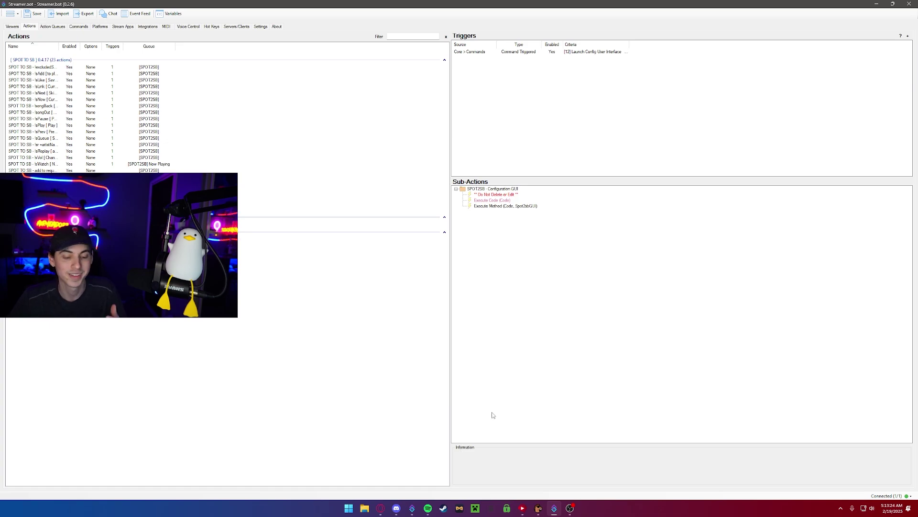
# Switch to the other Streamer.bot instance and look over its action groups, collapsing the StreamUP Currency • Core System group.
pyautogui.click(412, 508)
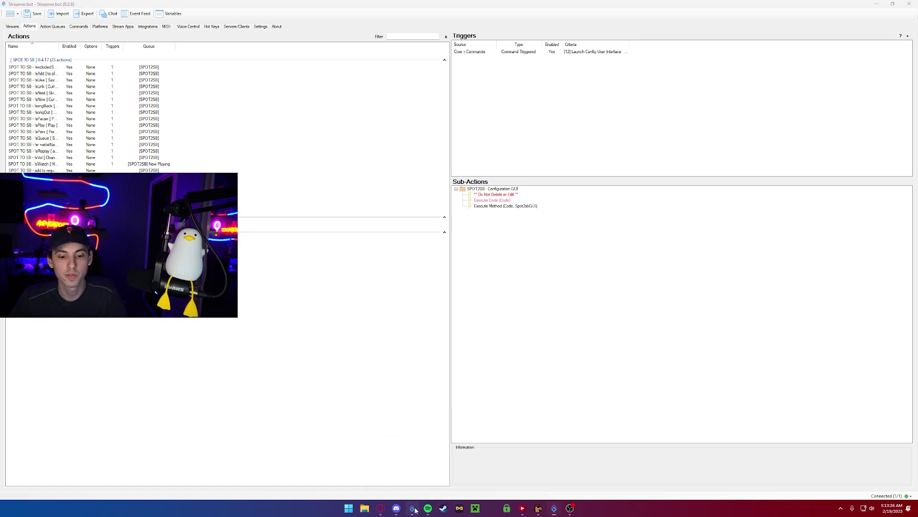
pyautogui.click(716, 136)
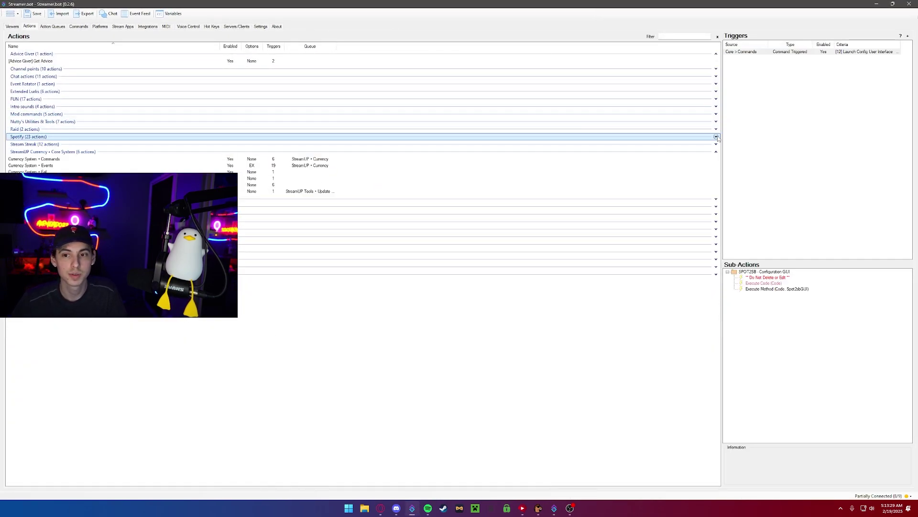
pyautogui.click(716, 152)
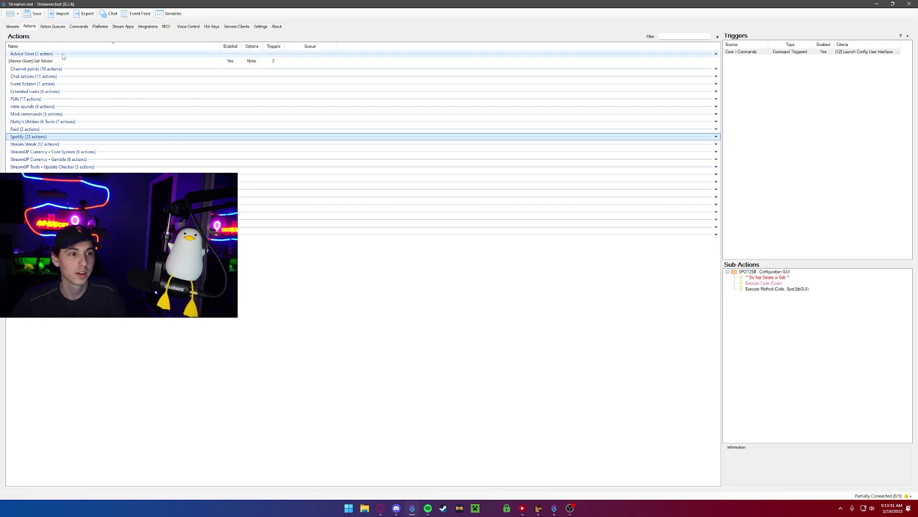
pyautogui.click(49, 121)
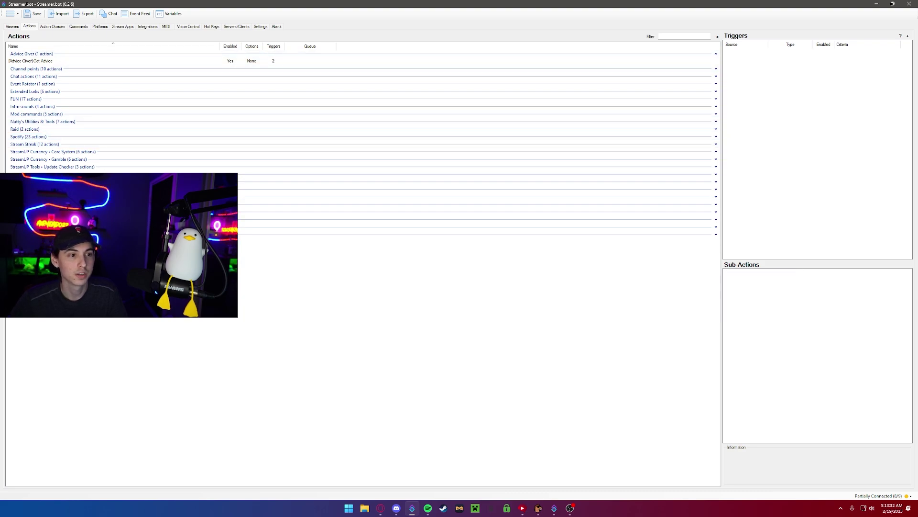
pyautogui.click(58, 77)
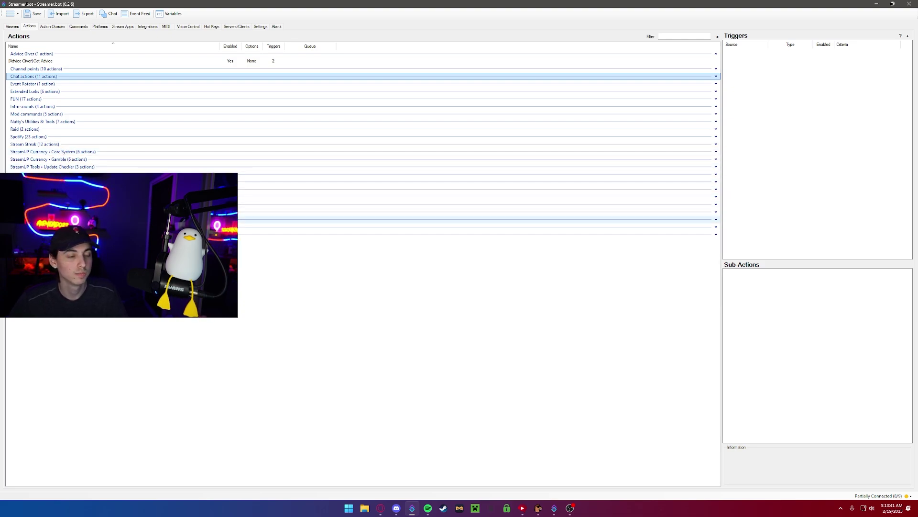
pyautogui.click(205, 256)
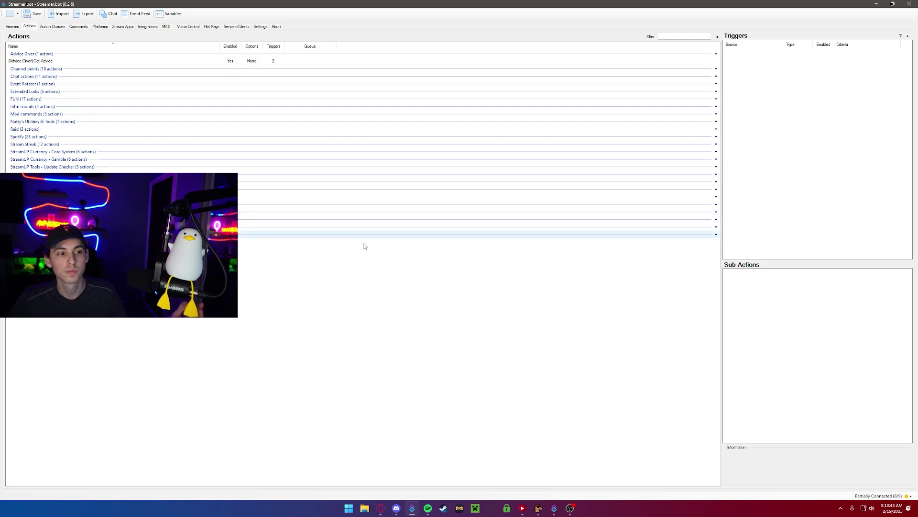